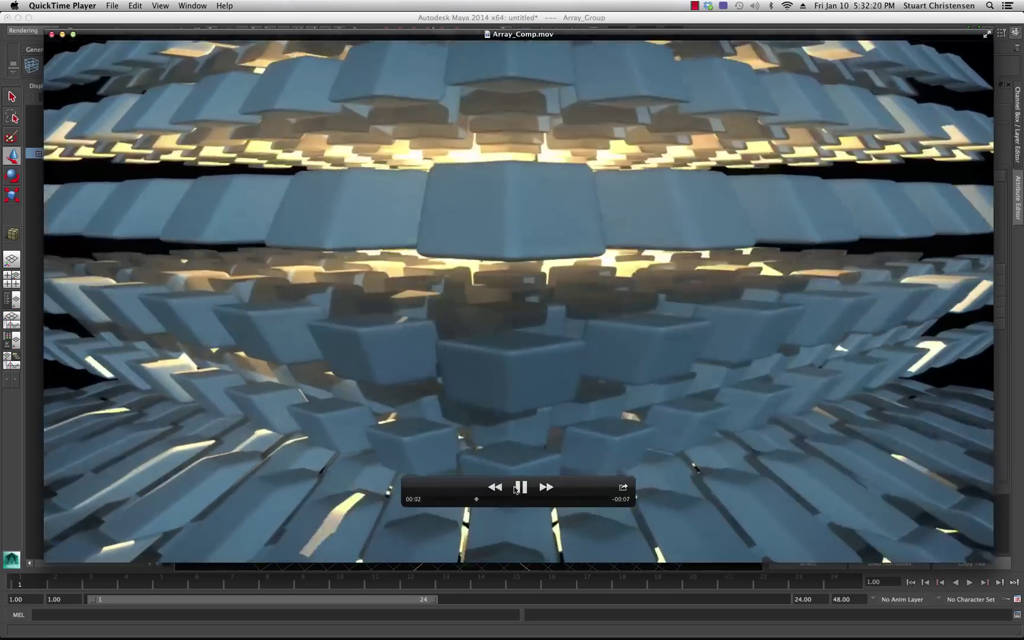
# Pause and close the Array_Comp.mov preview, and view the cube array in Maya from another angle
pyautogui.click(520, 488)
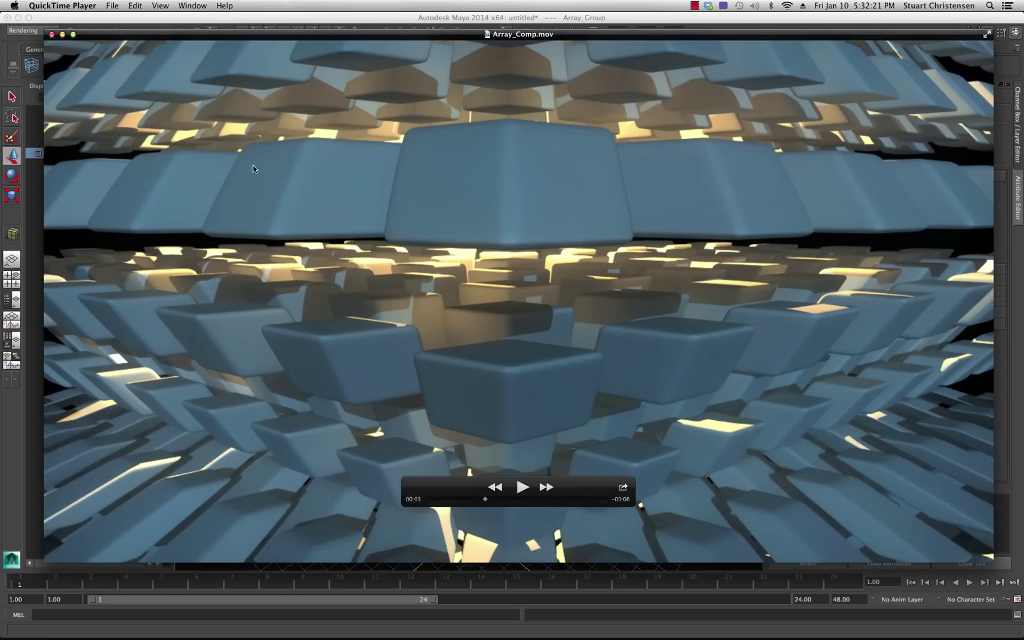
pyautogui.click(51, 35)
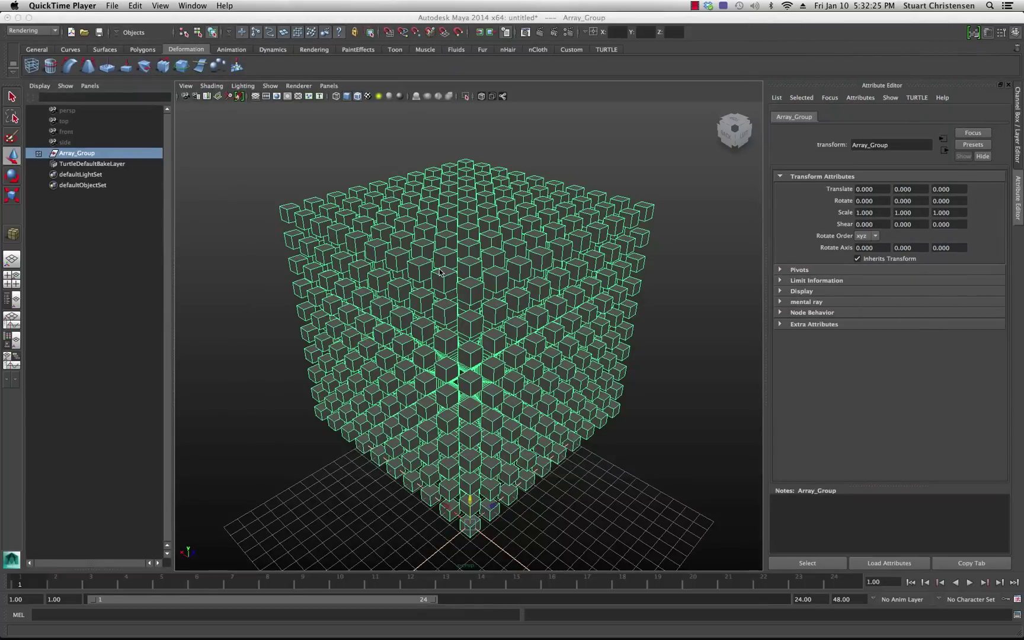
pyautogui.scroll(-3, 447, 263)
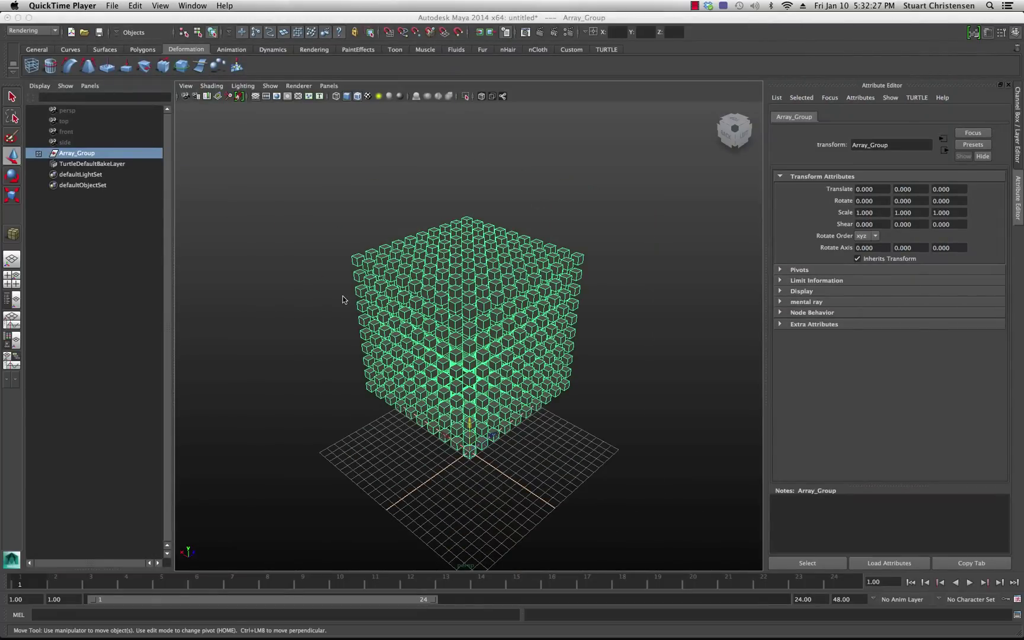
pyautogui.keyDown('alt'); pyautogui.moveTo(327, 314); pyautogui.dragTo(435, 335); pyautogui.keyUp('alt')
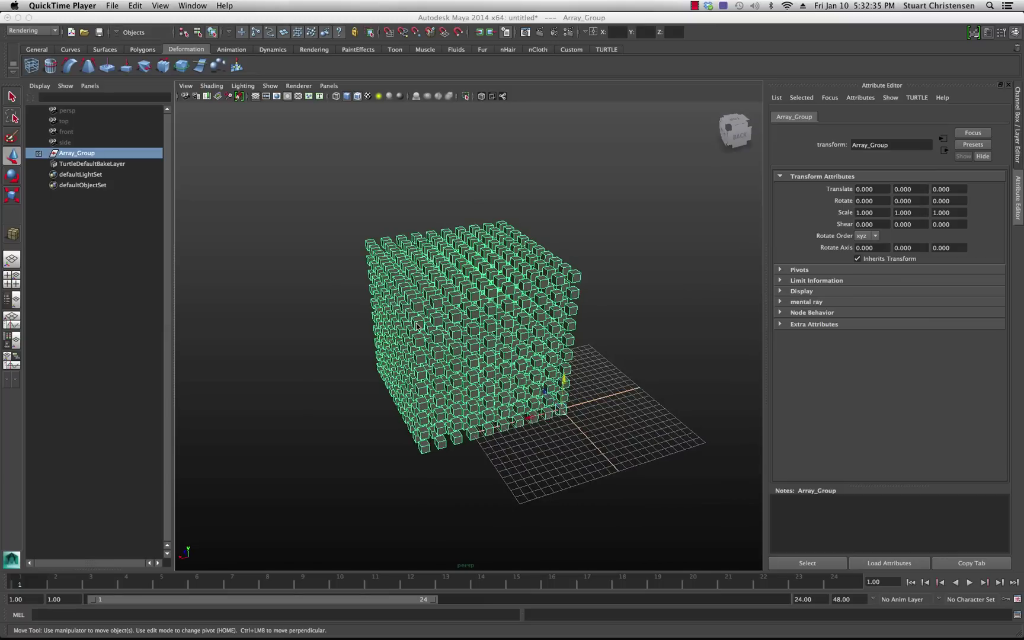
# Examine how the array is built by expanding Array_Group and selecting pCube1 to pCube13 in turn, and collapse the group again
pyautogui.click(69, 158)
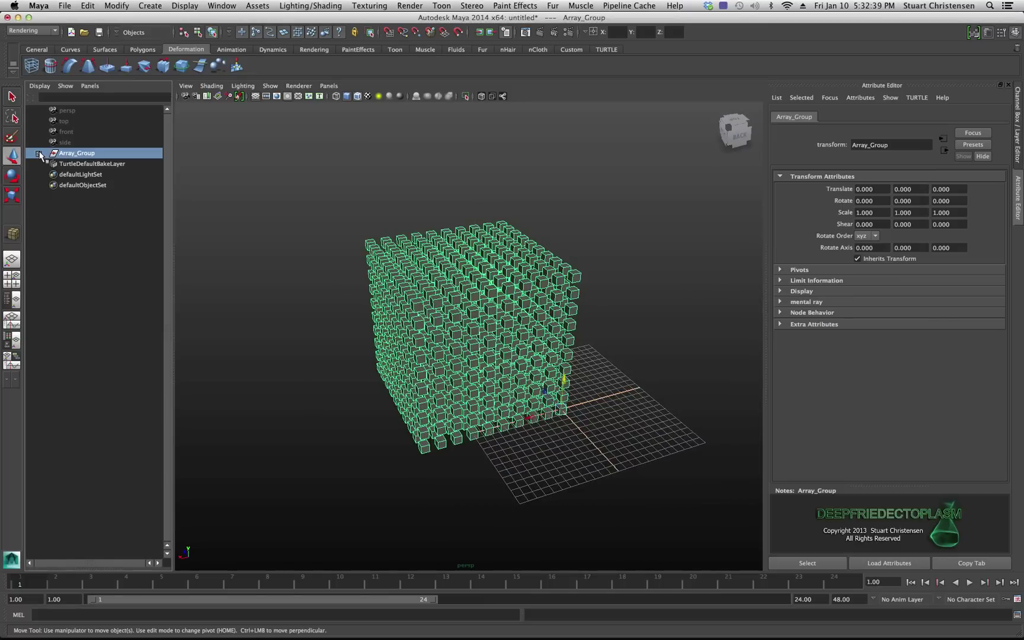
pyautogui.click(39, 154)
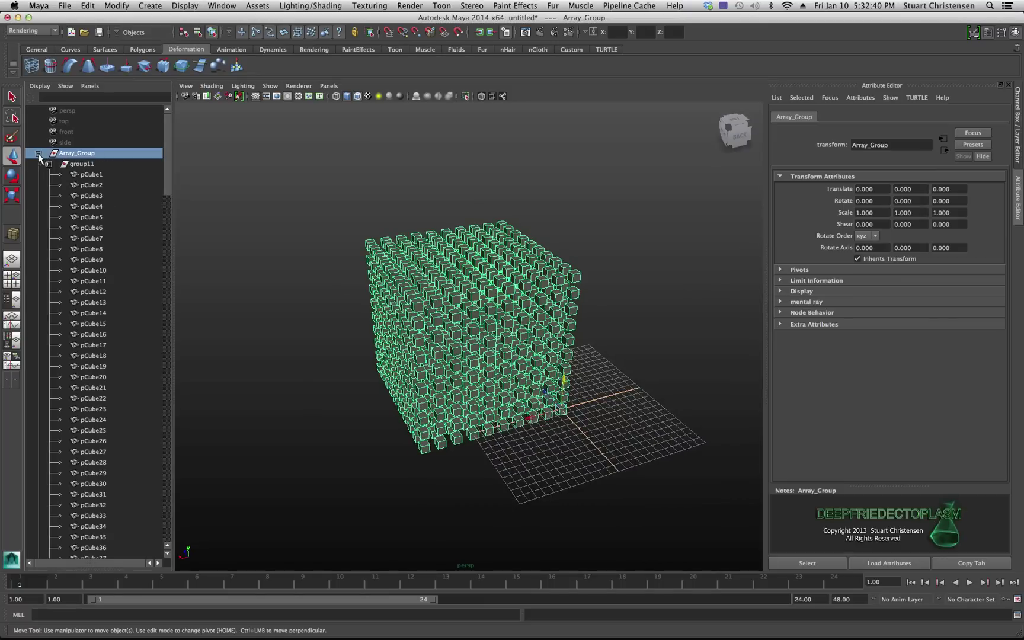
pyautogui.click(85, 174)
pyautogui.click(91, 185)
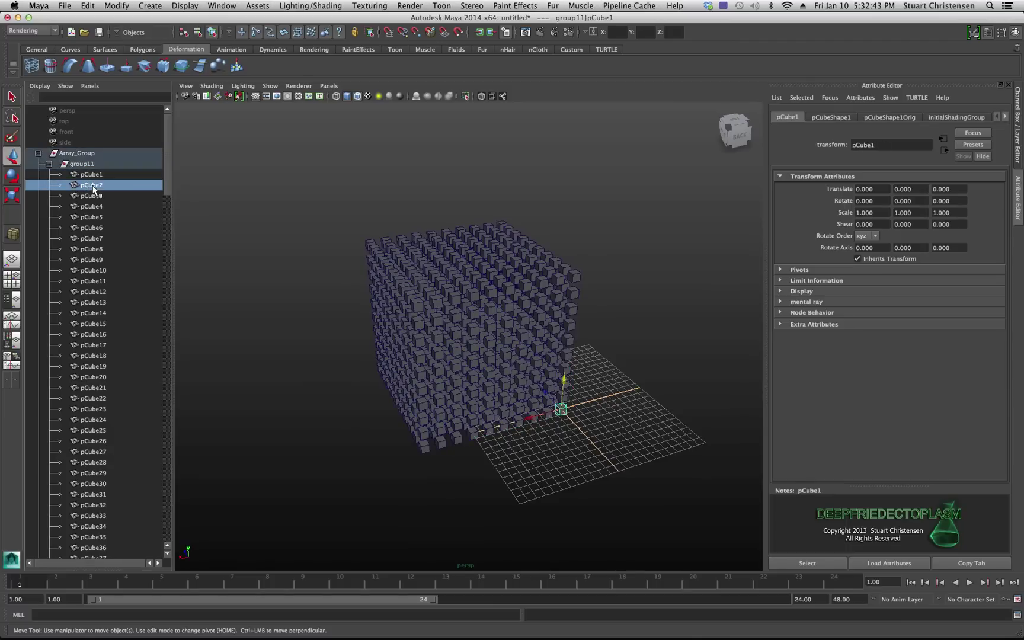
pyautogui.click(94, 196)
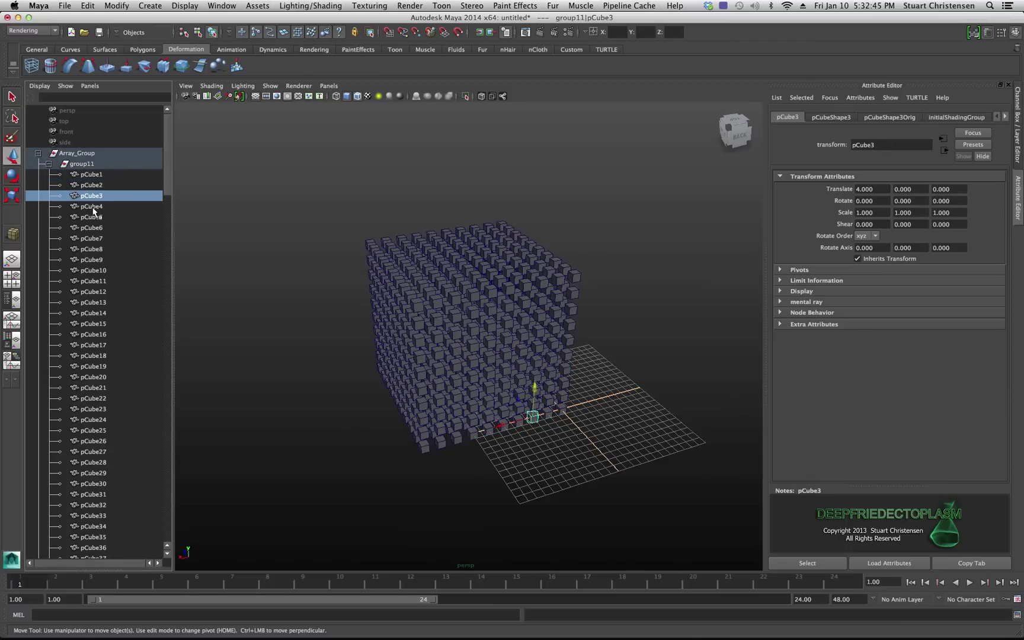
pyautogui.click(92, 206)
pyautogui.scroll(6, 351, 405)
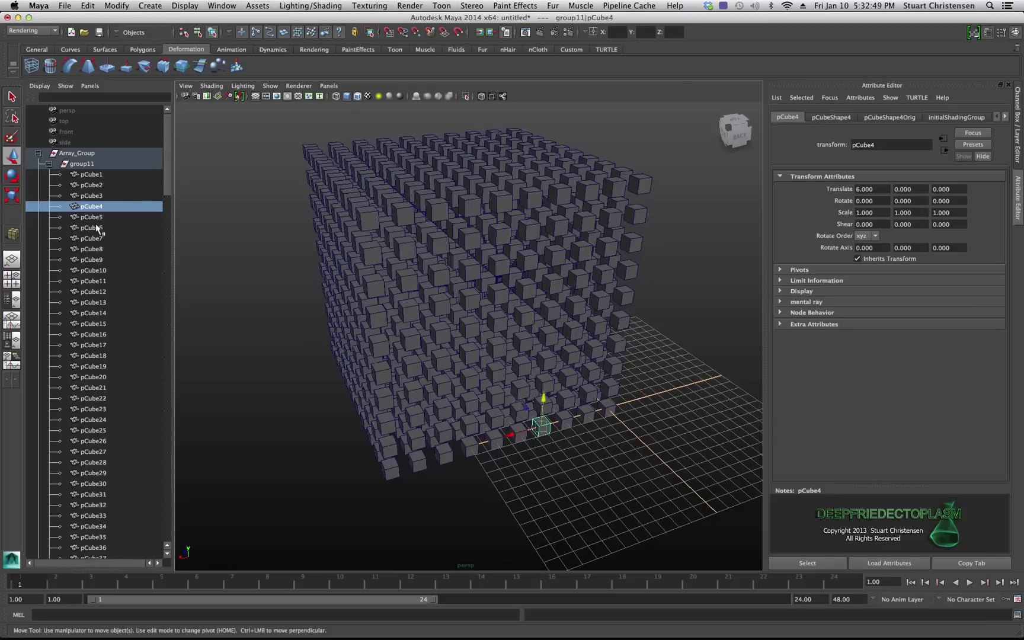
pyautogui.click(95, 218)
pyautogui.click(95, 228)
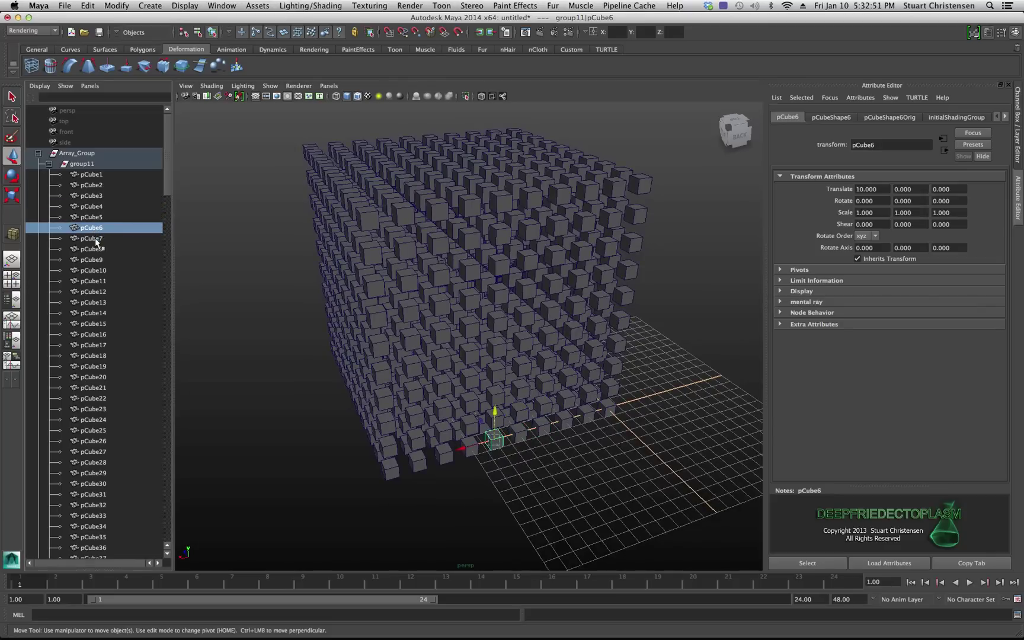
pyautogui.click(94, 238)
pyautogui.click(96, 249)
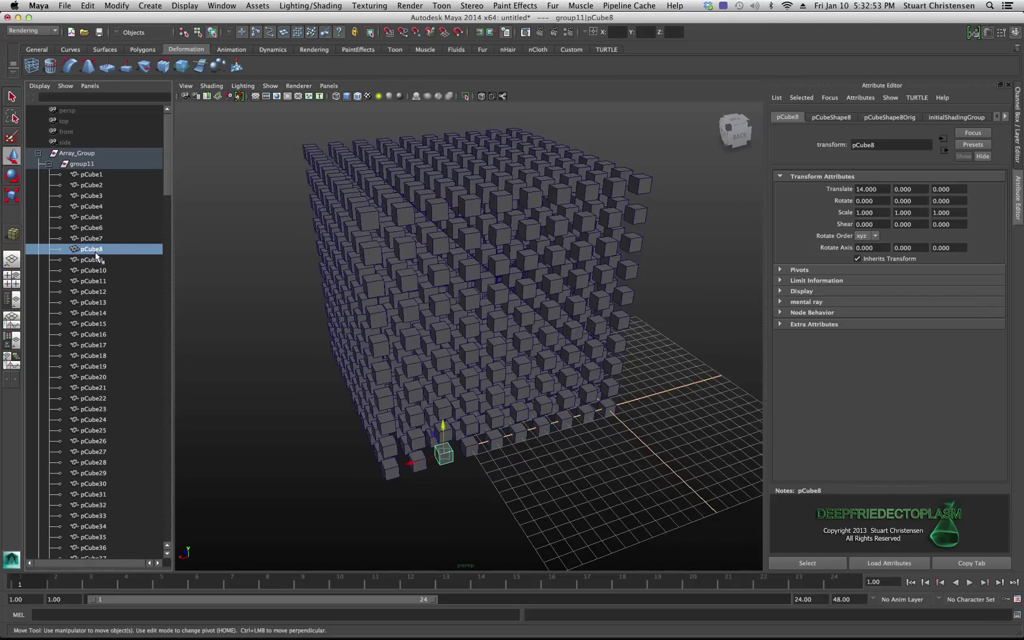
pyautogui.click(93, 259)
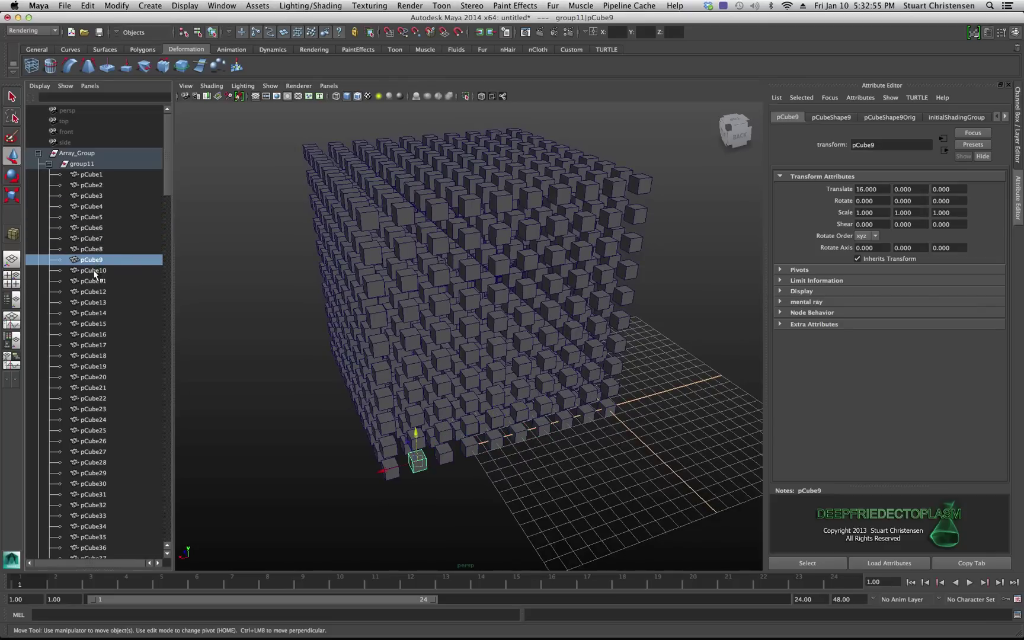
pyautogui.click(94, 270)
pyautogui.click(93, 281)
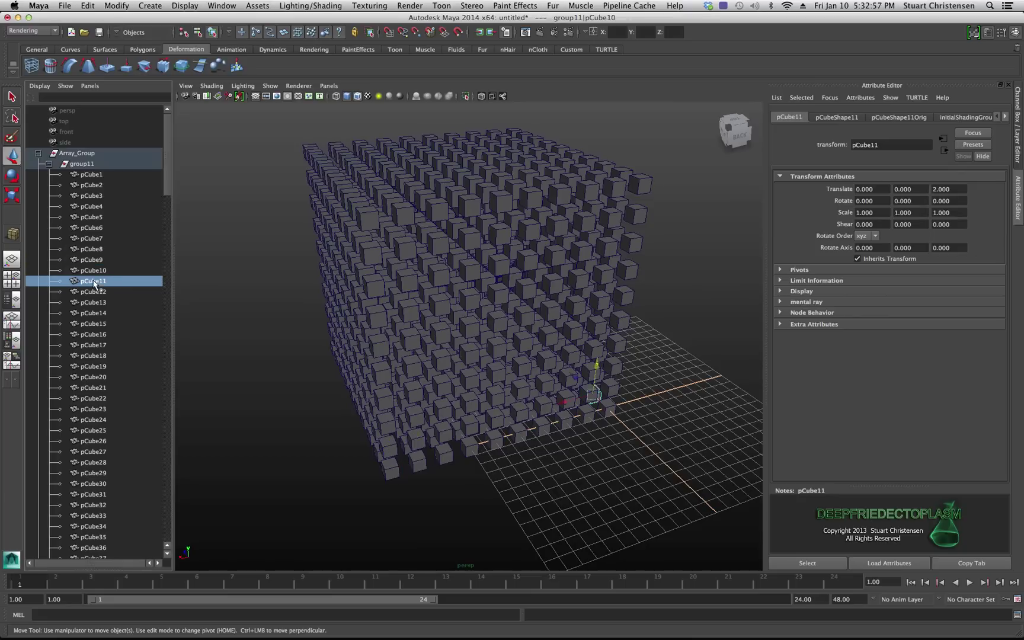
pyautogui.click(95, 292)
pyautogui.click(94, 303)
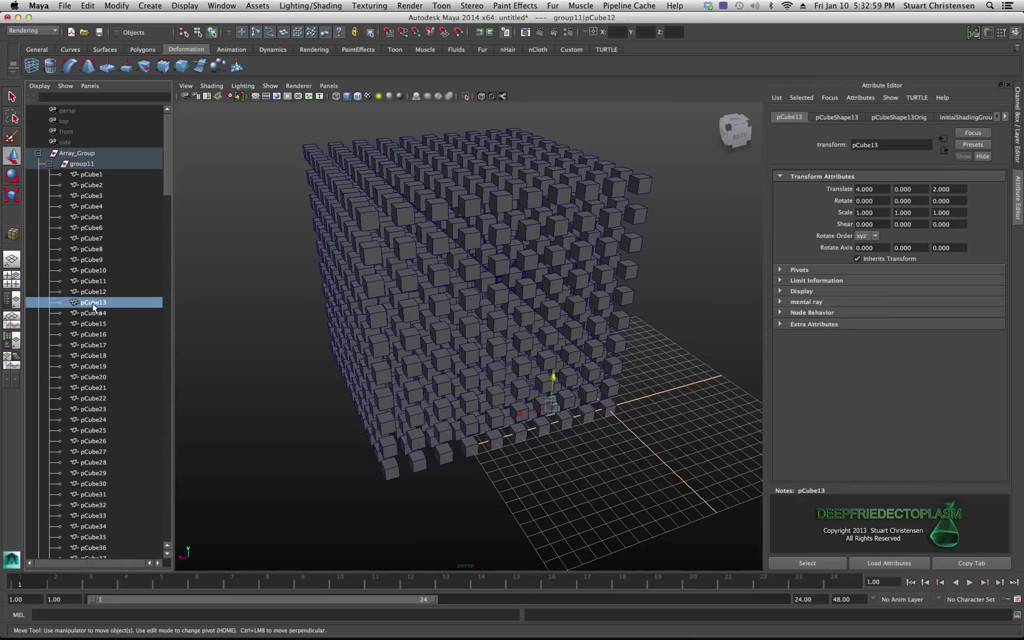
pyautogui.click(82, 155)
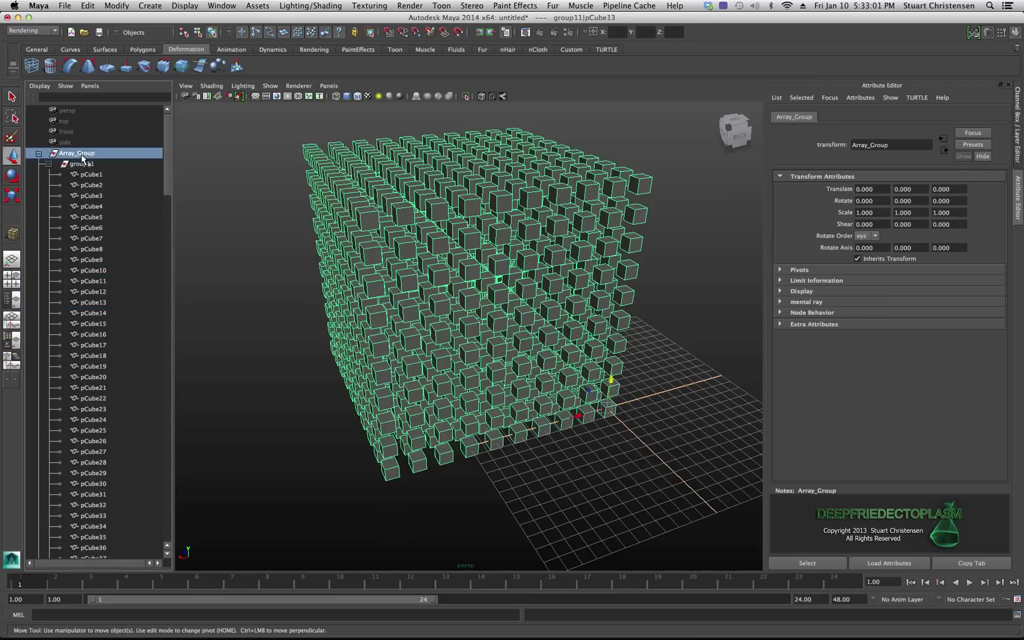
pyautogui.click(39, 154)
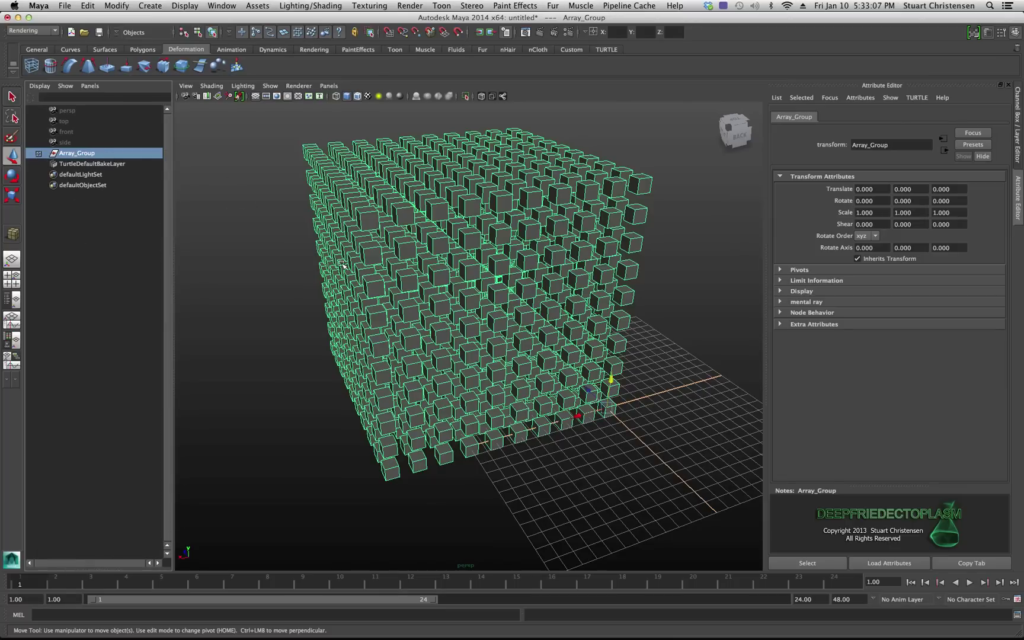
# Delete the entire Array_Group from the scene
pyautogui.scroll(-3, 403, 289)
pyautogui.keyDown('alt'); pyautogui.moveTo(416, 283); pyautogui.dragTo(422, 287); pyautogui.keyUp('alt')
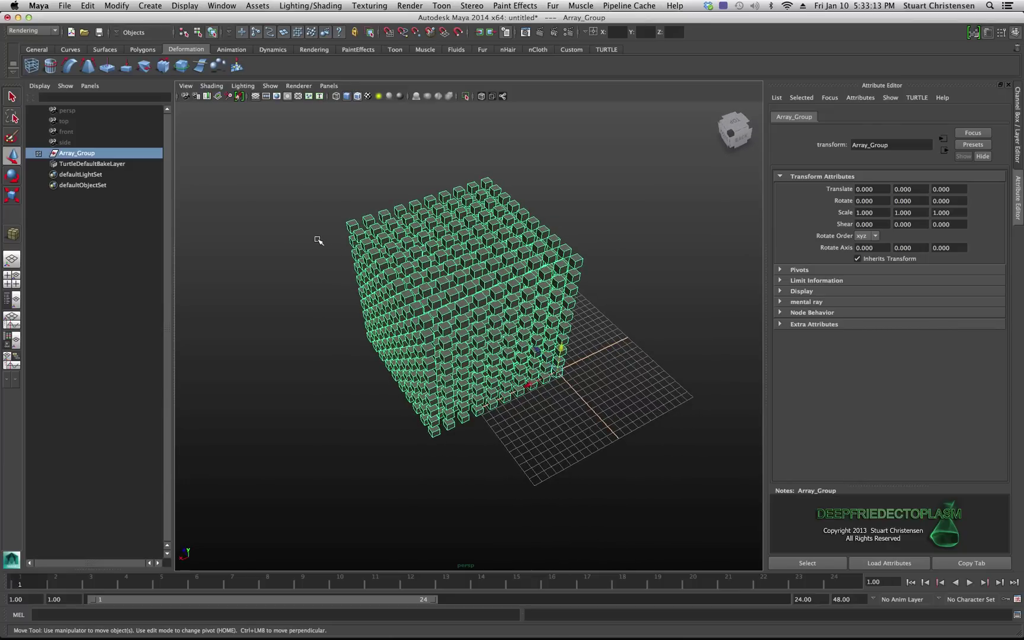
pyautogui.click(277, 218)
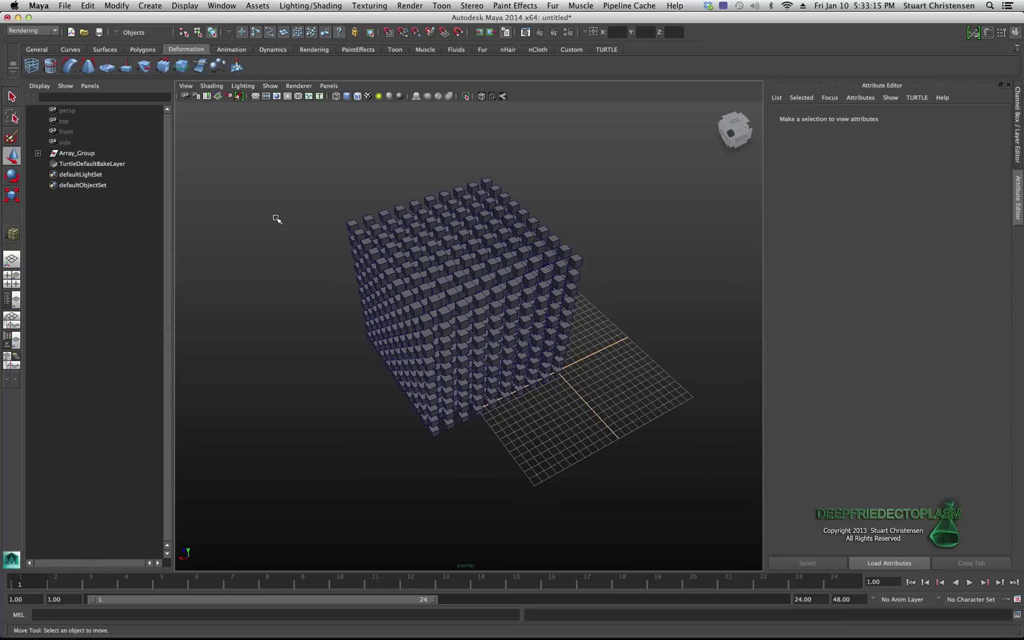
pyautogui.click(87, 154)
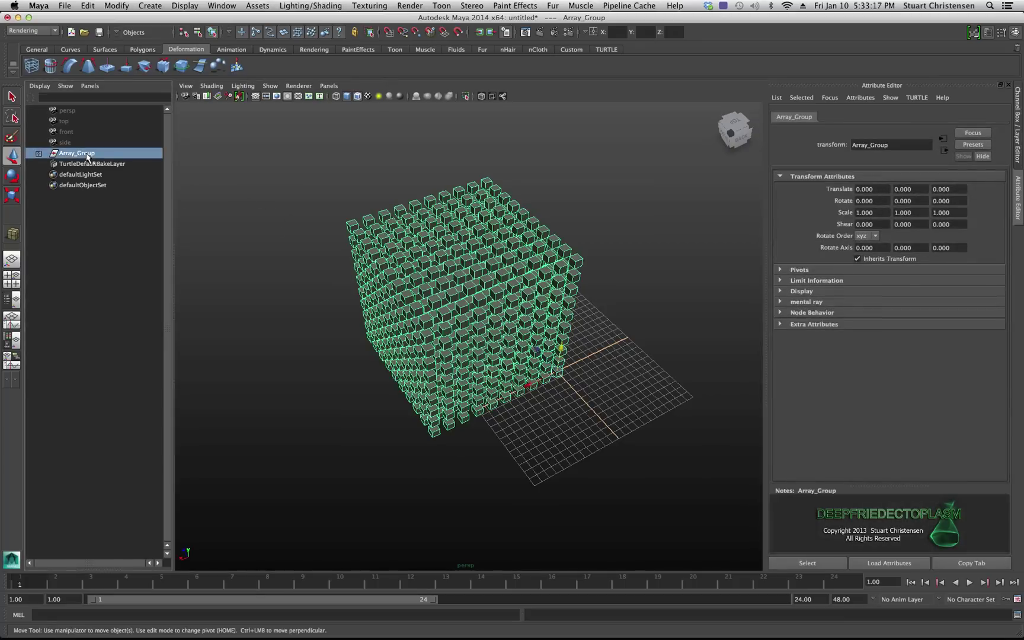
pyautogui.press('Delete')
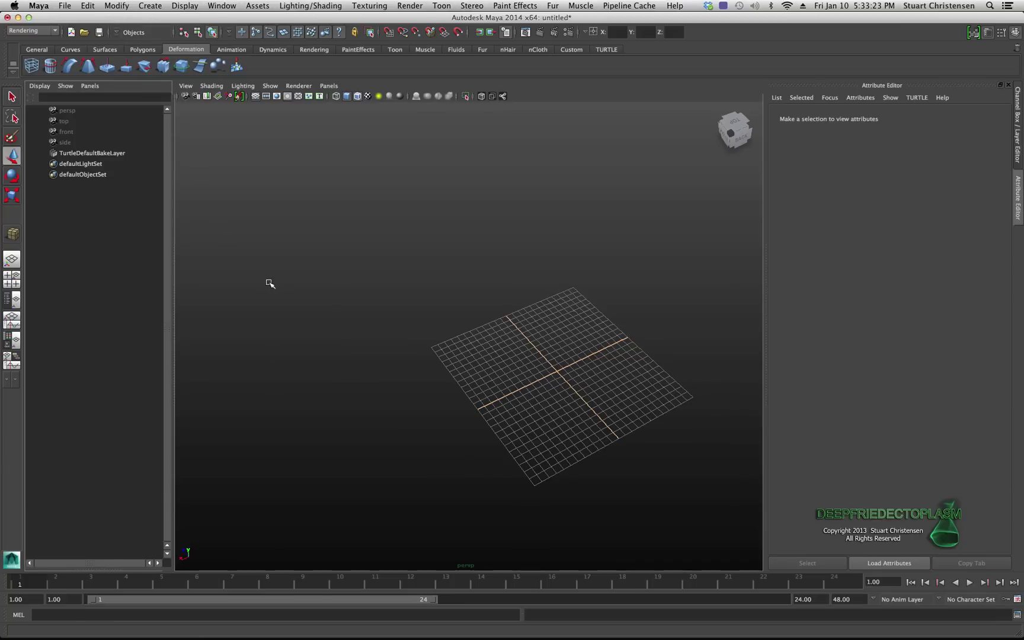
# Create a polygon cube near the grid centre, about 2.1 wide, 1.7 high and 2.6 deep
pyautogui.scroll(5, 365, 349)
pyautogui.scroll(-3, 444, 370)
pyautogui.keyDown('alt'); pyautogui.moveTo(440, 368); pyautogui.dragTo(360, 306); pyautogui.keyUp('alt')
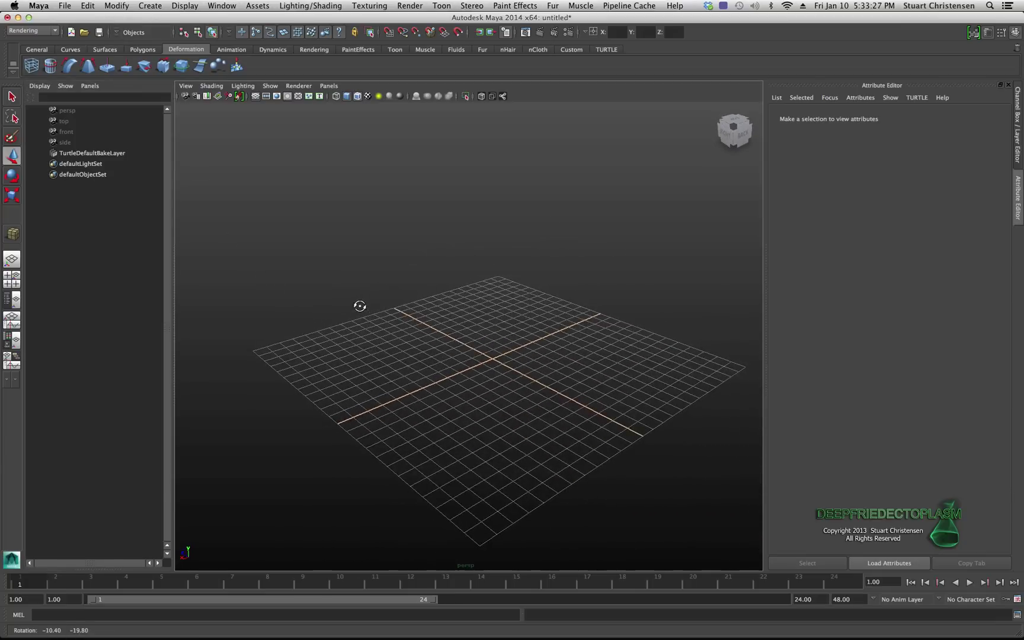
pyautogui.click(150, 6)
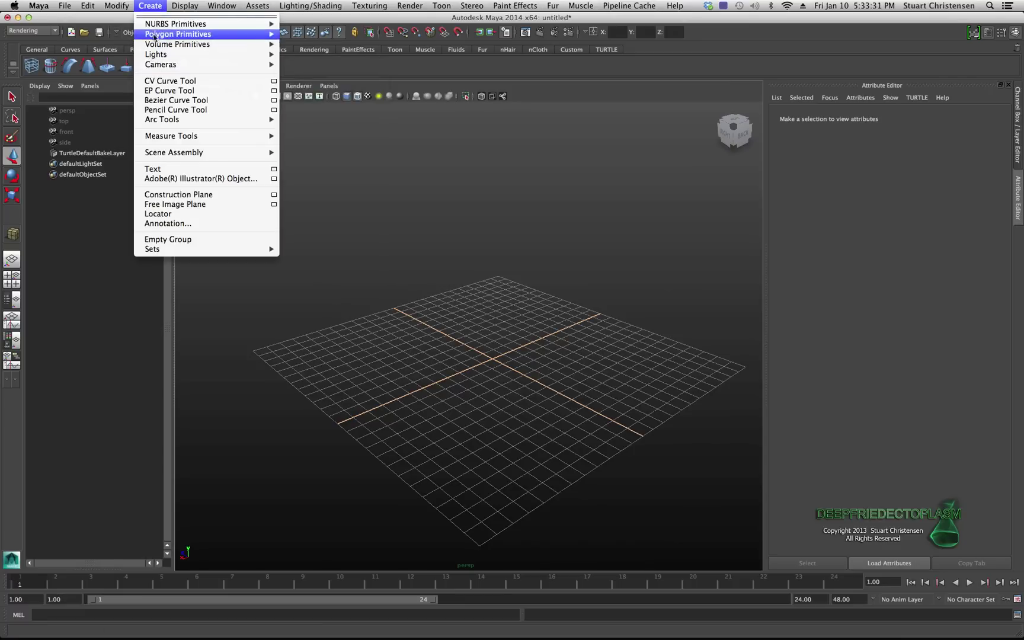
pyautogui.moveTo(153, 35)
pyautogui.click(297, 48)
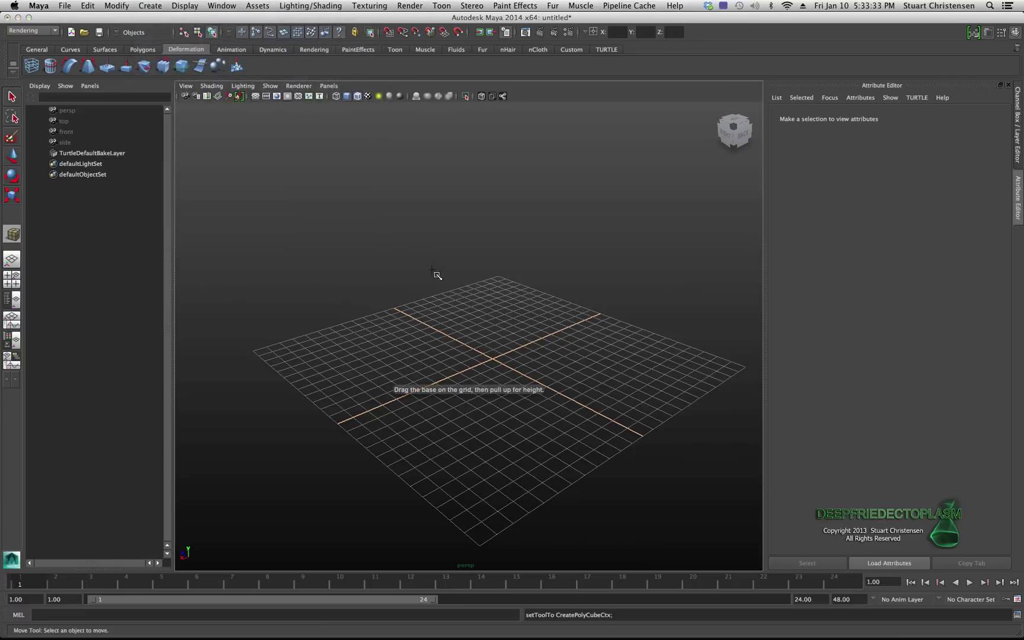
pyautogui.moveTo(491, 363); pyautogui.dragTo(498, 331)
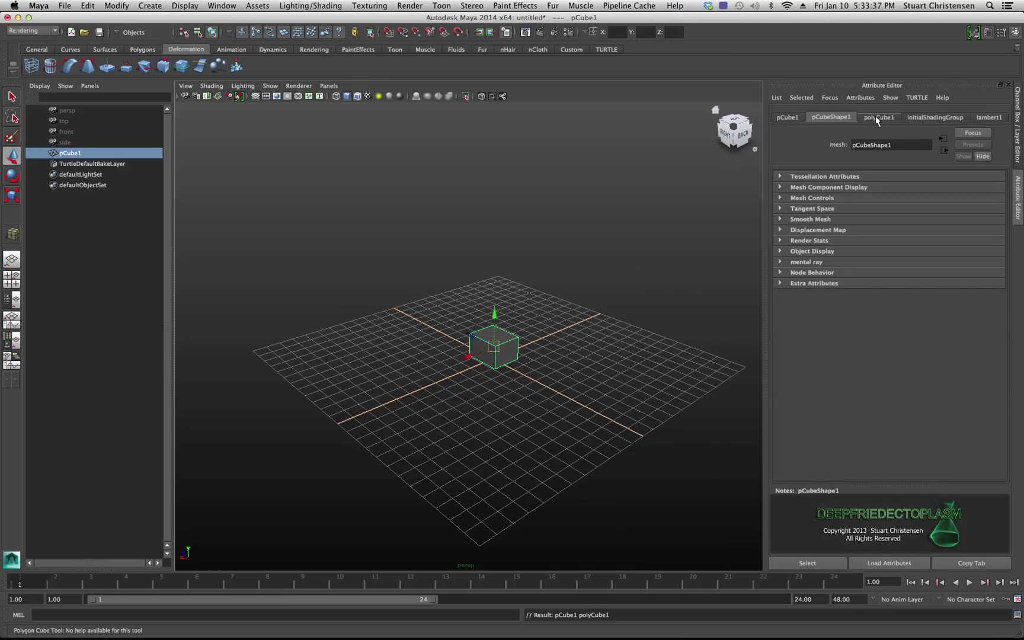
# Set the cube's width, height and depth to 1
pyautogui.click(876, 118)
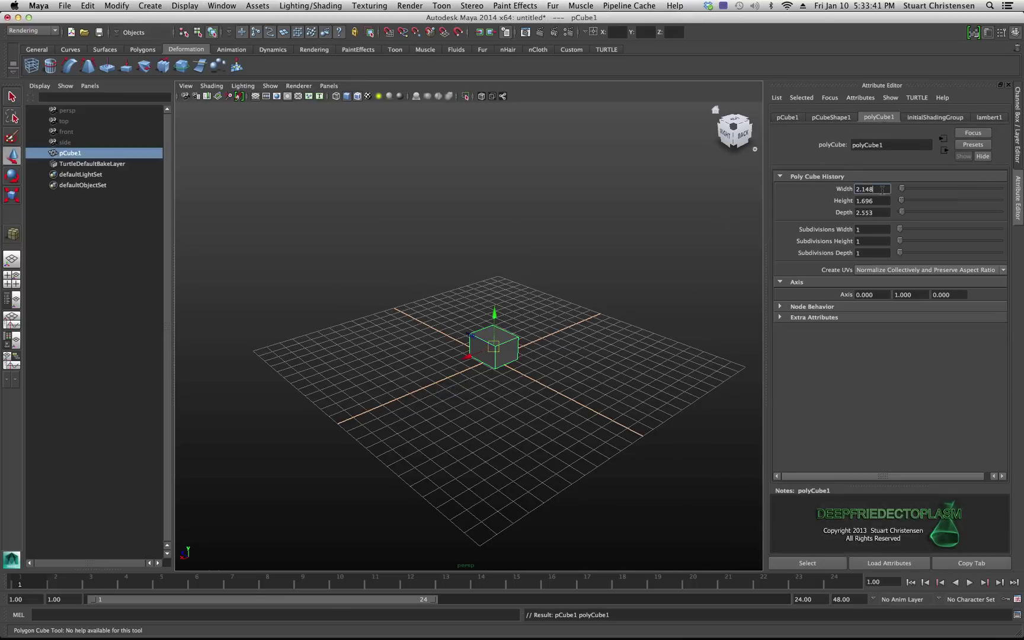
pyautogui.press('Tab')
pyautogui.press('Return')
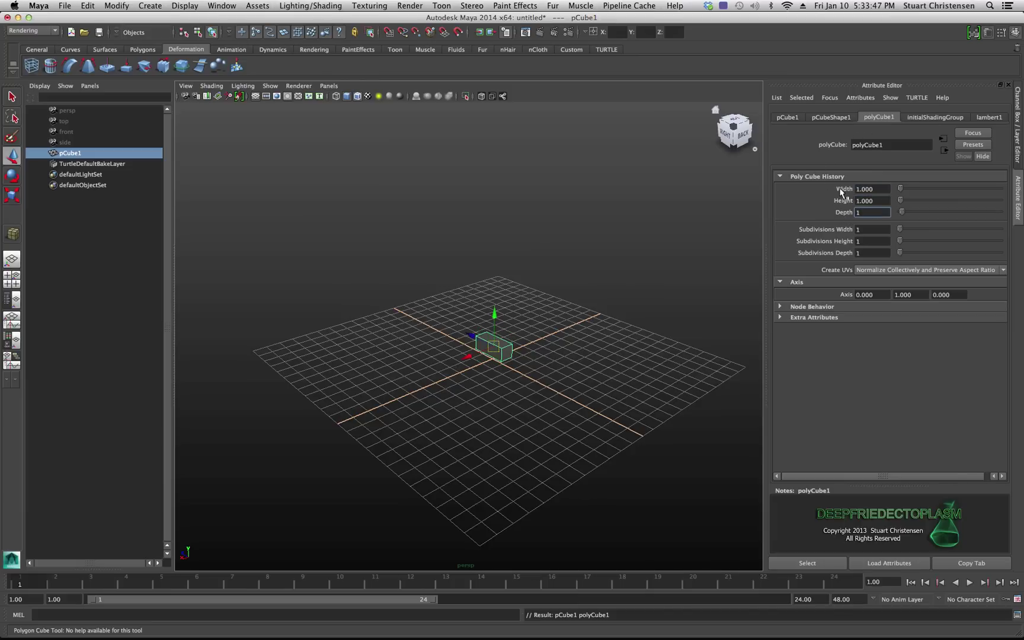
pyautogui.write('1')
pyautogui.press('Tab')
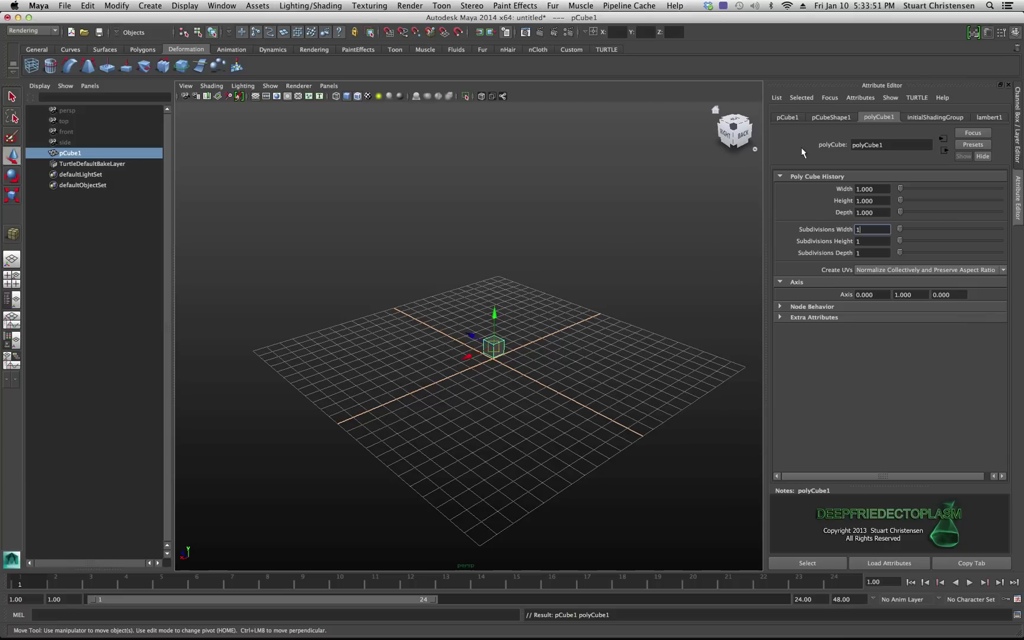
# Place the cube at the origin by setting its Translate X, Y and Z to 0
pyautogui.click(1015, 34)
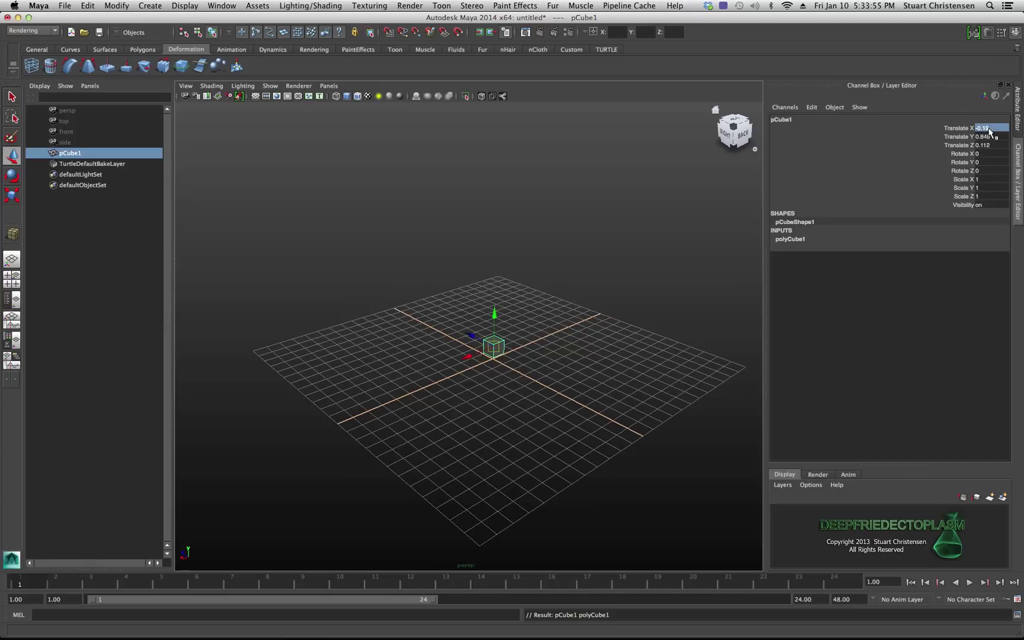
pyautogui.press('Tab')
pyautogui.write('0')
pyautogui.press('Tab')
pyautogui.write('0')
pyautogui.press('Return')
pyautogui.click(958, 145)
# Inspect the cube's placement at the grid origin from several angles and distances, and leave the cube selected
pyautogui.scroll(5, 555, 320)
pyautogui.keyDown('alt'); pyautogui.moveTo(555, 319); pyautogui.dragTo(501, 333); pyautogui.keyUp('alt')
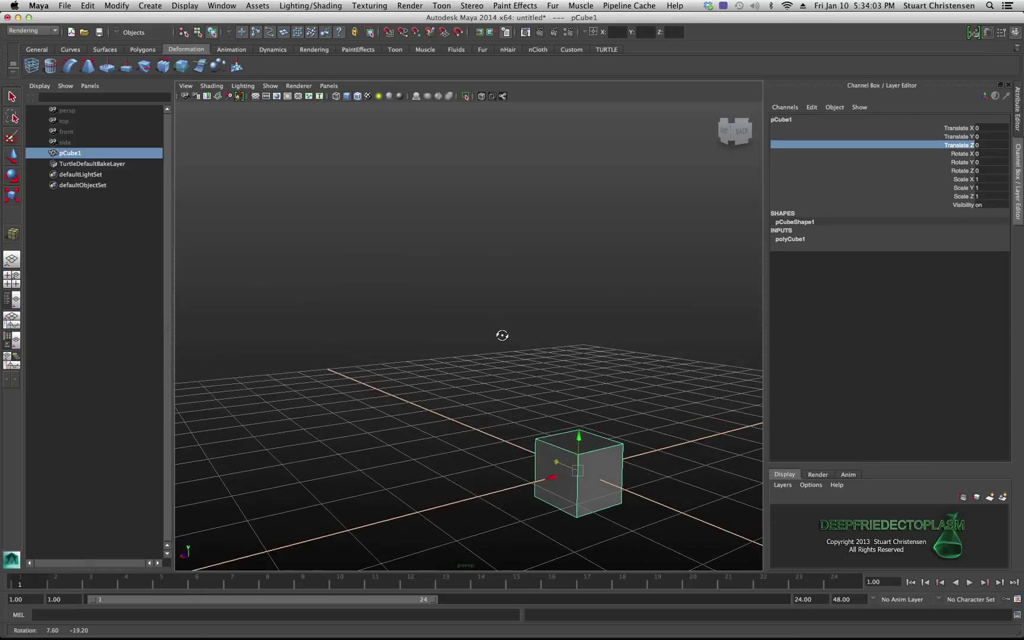
pyautogui.keyDown('alt'); pyautogui.moveTo(530, 368); pyautogui.dragTo(424, 247); pyautogui.keyUp('alt')
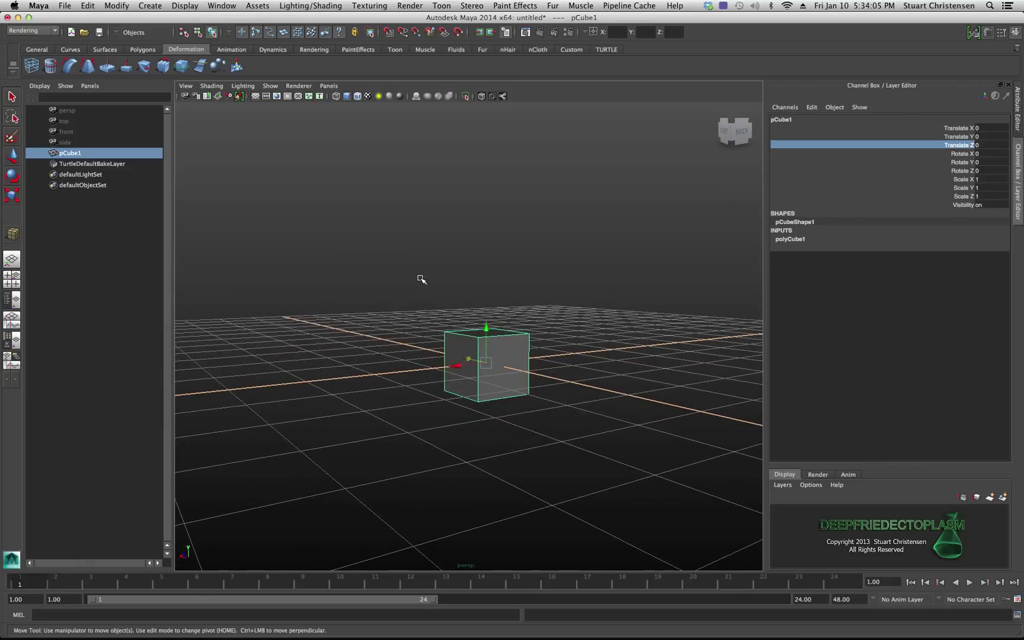
pyautogui.scroll(3, 421, 279)
pyautogui.moveTo(464, 297)
pyautogui.keyDown('alt'); pyautogui.mouseDown()
pyautogui.moveTo(429, 297)
pyautogui.moveTo(448, 302)
pyautogui.mouseUp(); pyautogui.keyUp('alt')
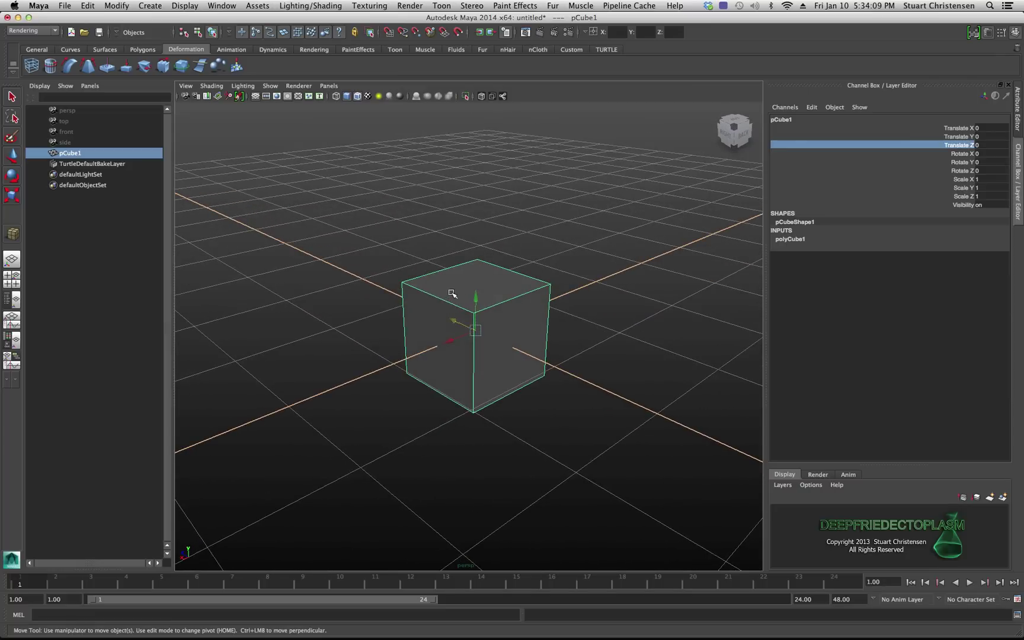
pyautogui.click(415, 245)
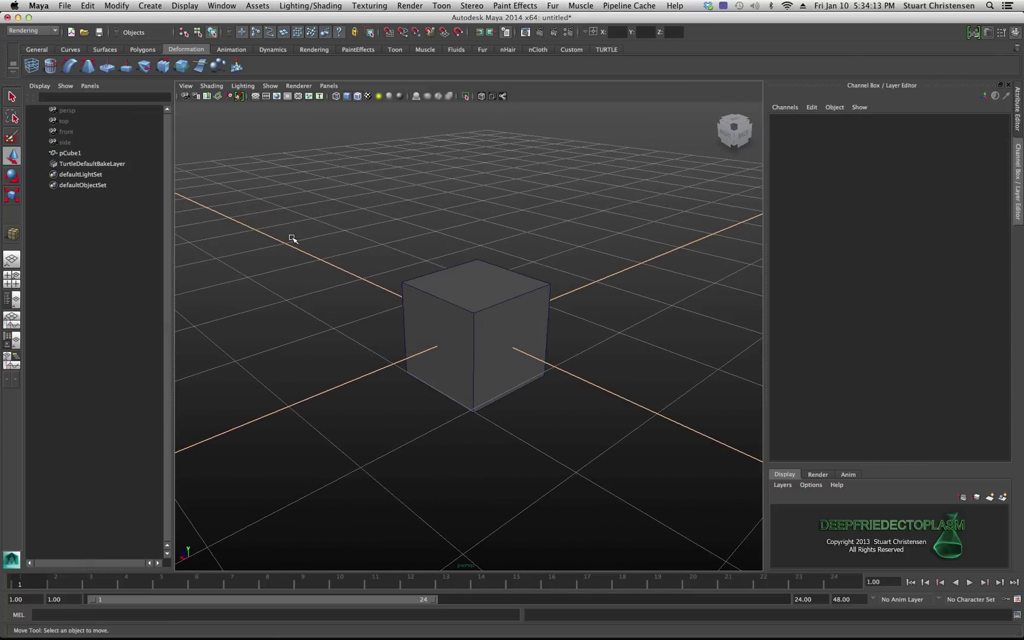
pyautogui.scroll(-10, 327, 256)
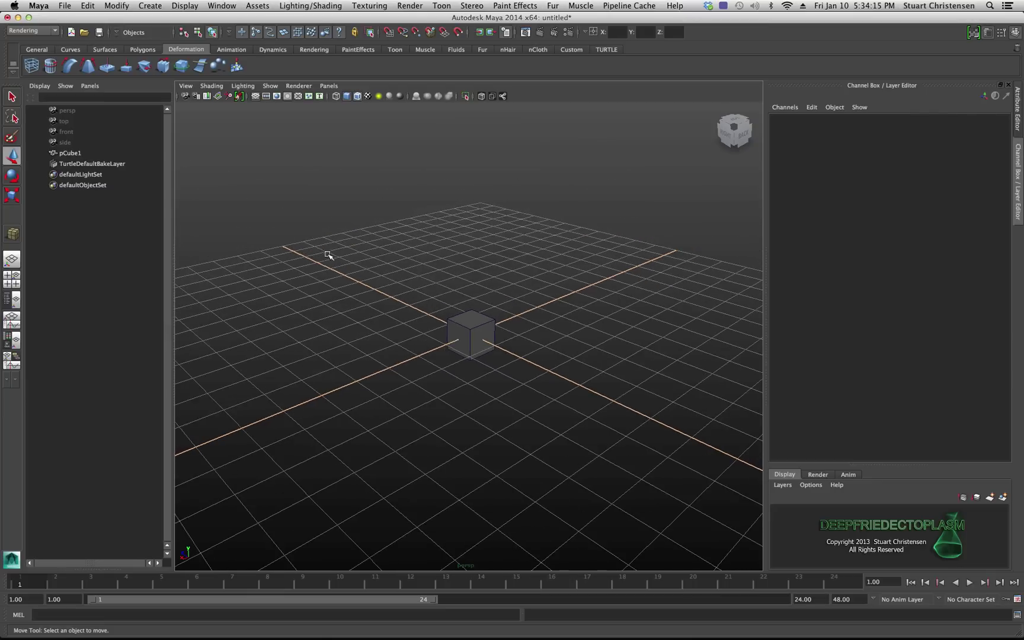
pyautogui.scroll(-2, 447, 326)
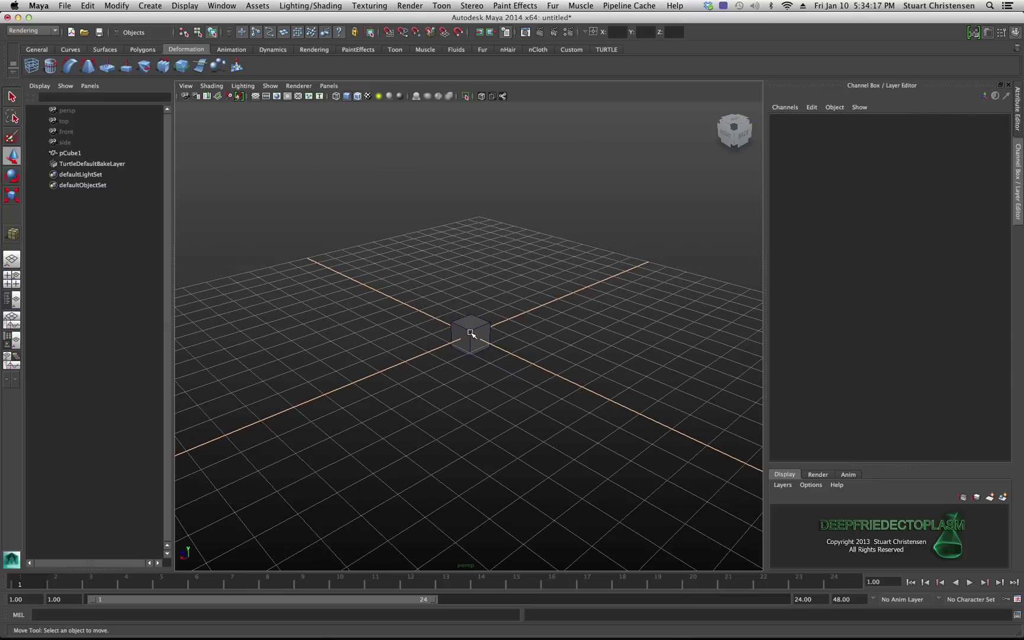
pyautogui.click(469, 333)
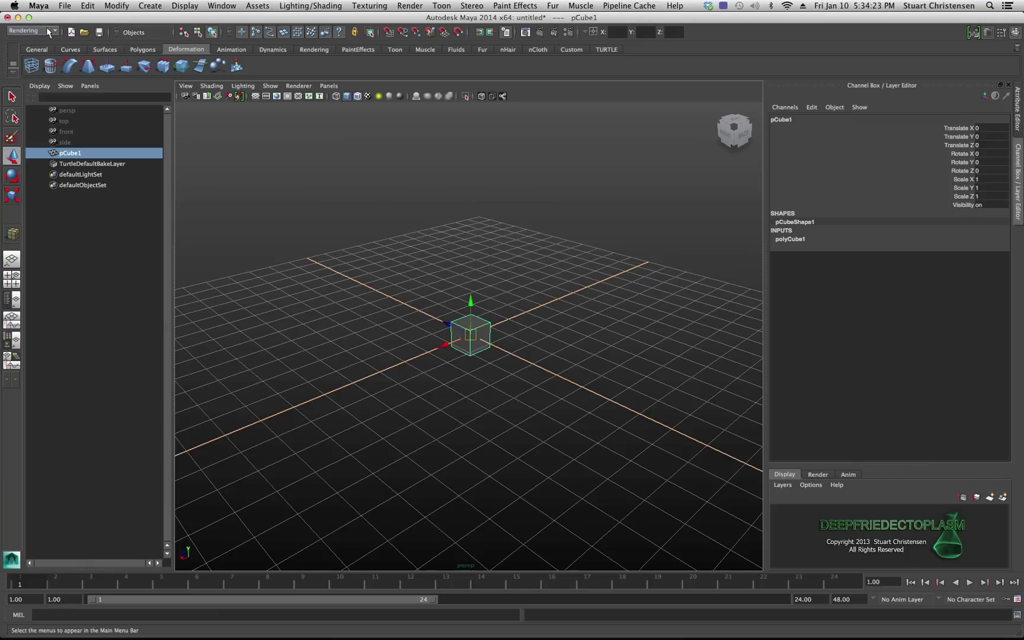
# Reset the Duplicate Special options for the cube to their defaults and set the number of copies to 9
pyautogui.click(88, 6)
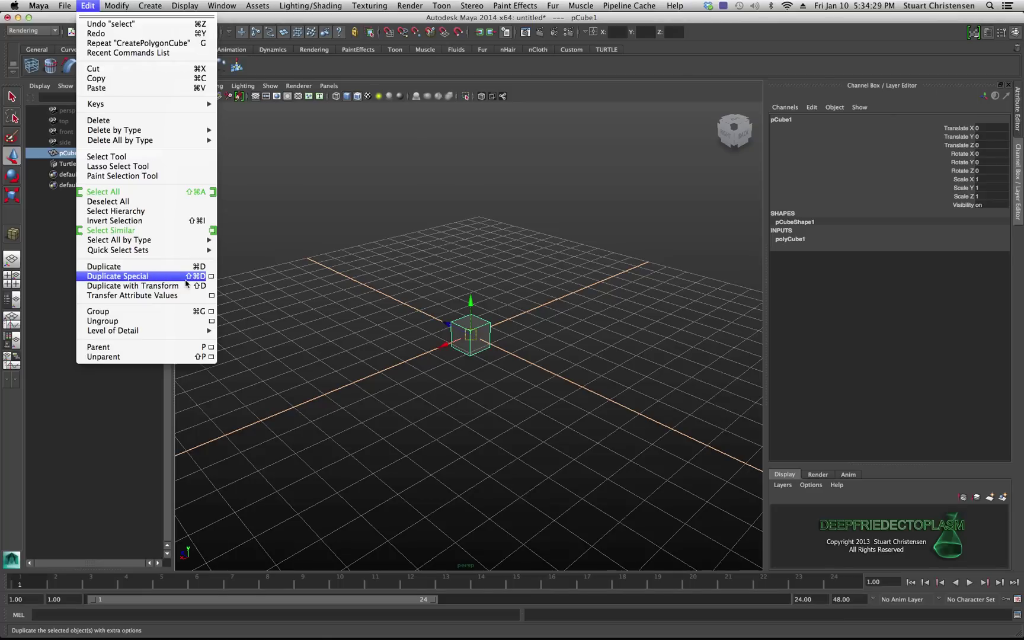
pyautogui.click(211, 276)
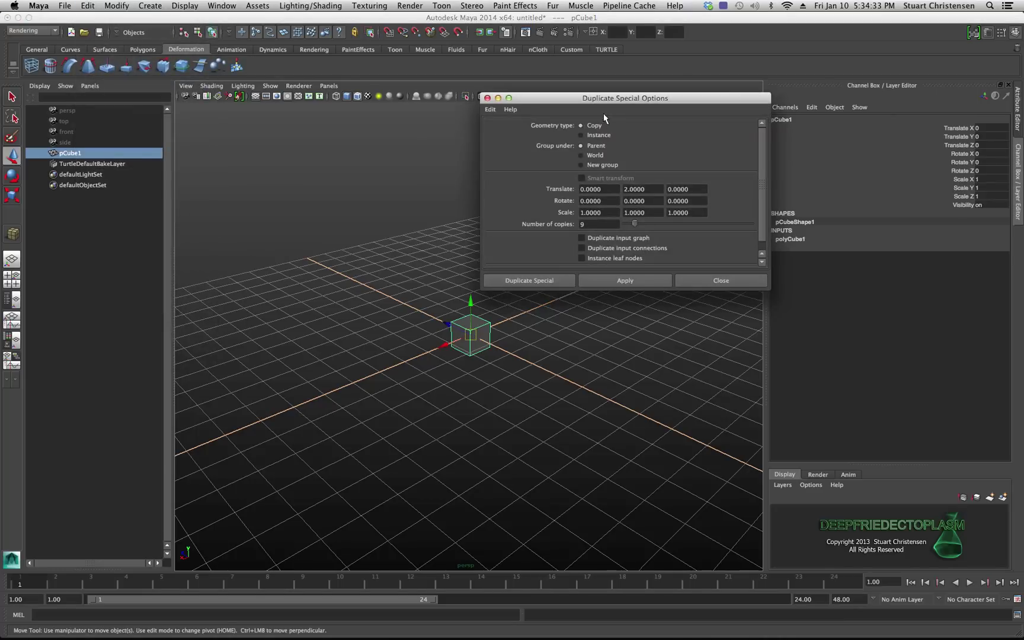
pyautogui.moveTo(620, 99); pyautogui.dragTo(258, 137)
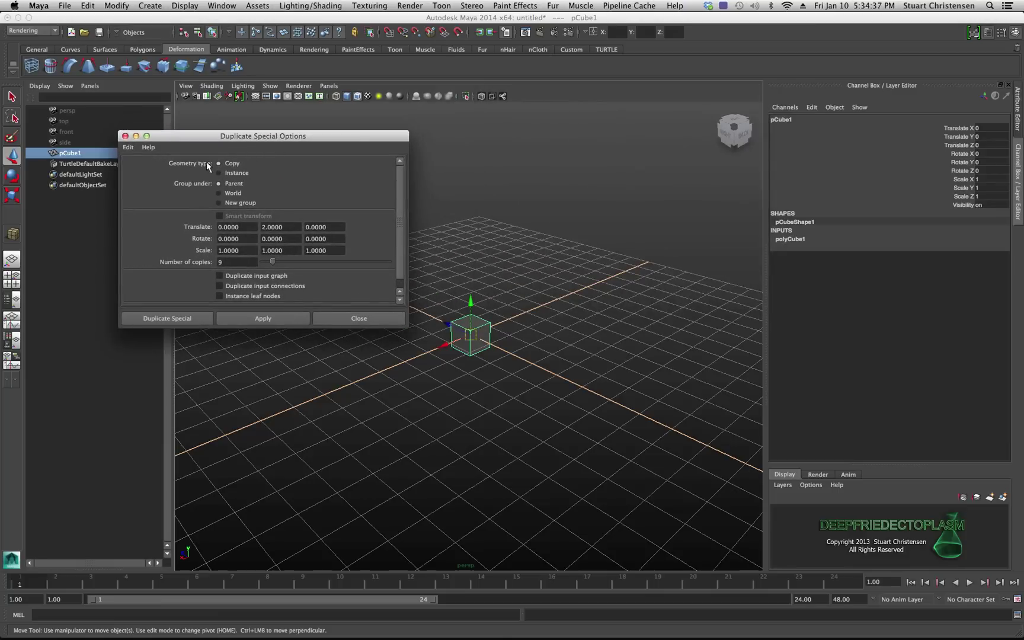
pyautogui.click(128, 147)
pyautogui.click(142, 168)
pyautogui.click(239, 261)
pyautogui.moveTo(222, 261); pyautogui.dragTo(213, 265)
# Duplicate the cube nine times with a Translate X offset of 2
pyautogui.click(253, 228)
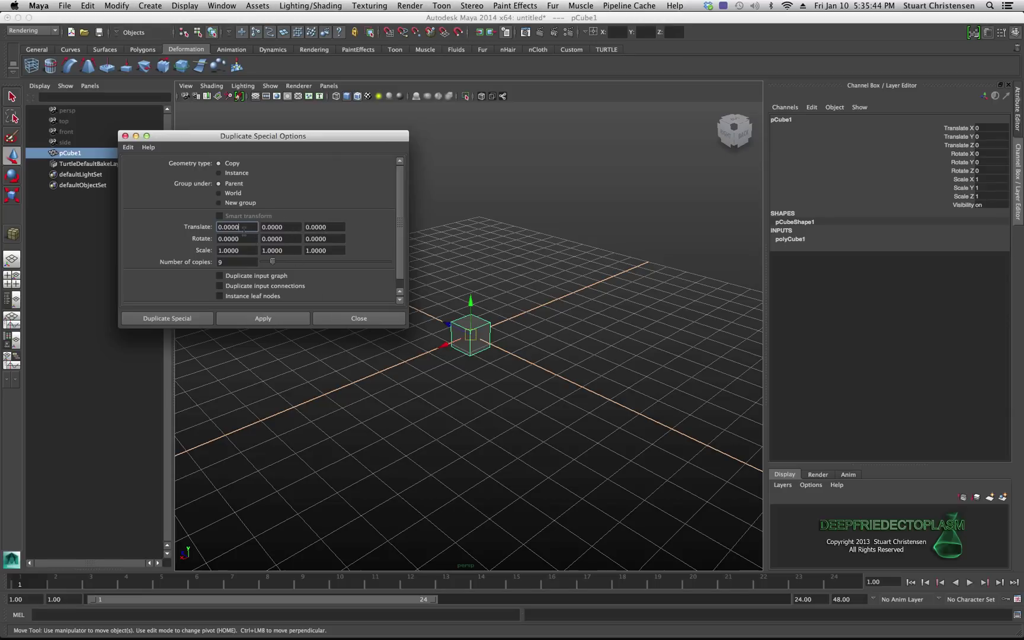
pyautogui.moveTo(243, 229); pyautogui.dragTo(213, 231)
pyautogui.write('2')
pyautogui.click(247, 239)
pyautogui.click(259, 320)
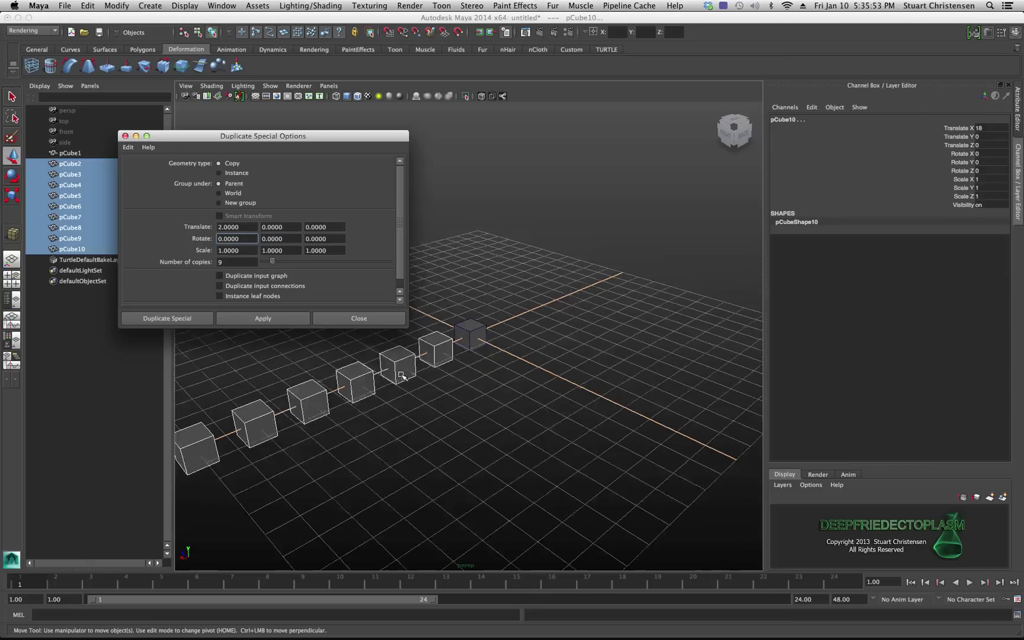
pyautogui.scroll(-4, 401, 375)
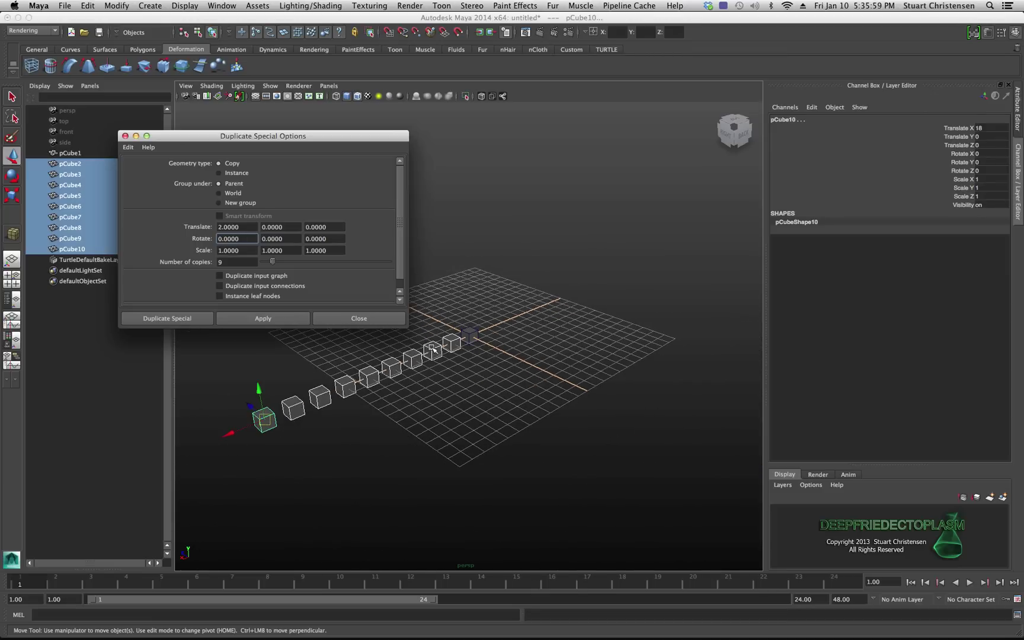
# Undo the duplication along positive X so that only the original cube is left selected
pyautogui.click(272, 332)
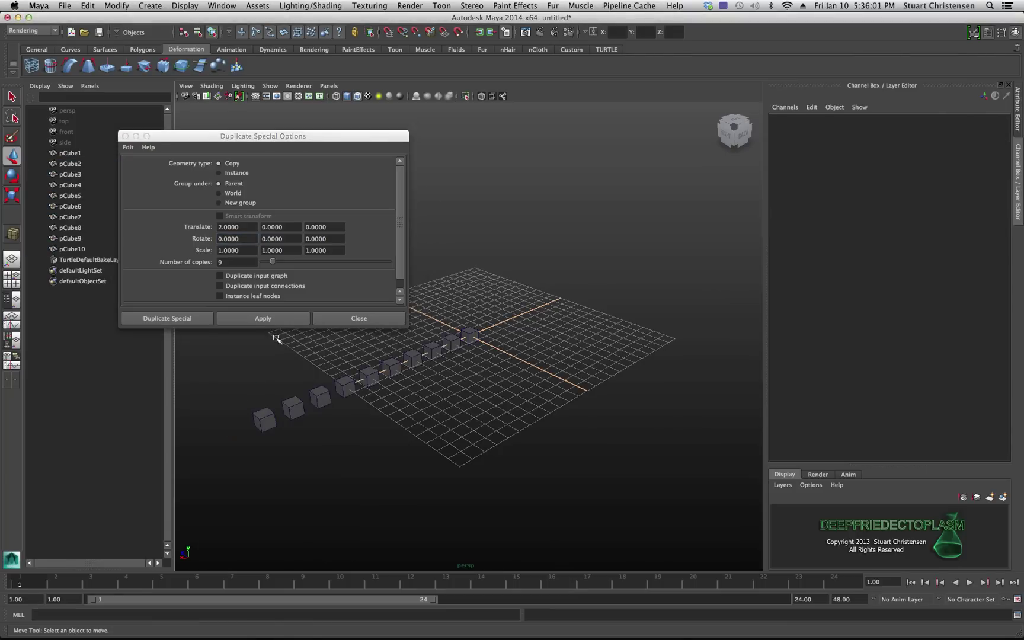
pyautogui.press('space')
pyautogui.hotkey('ctrl', 'z')
pyautogui.hotkey('ctrl', 'z')
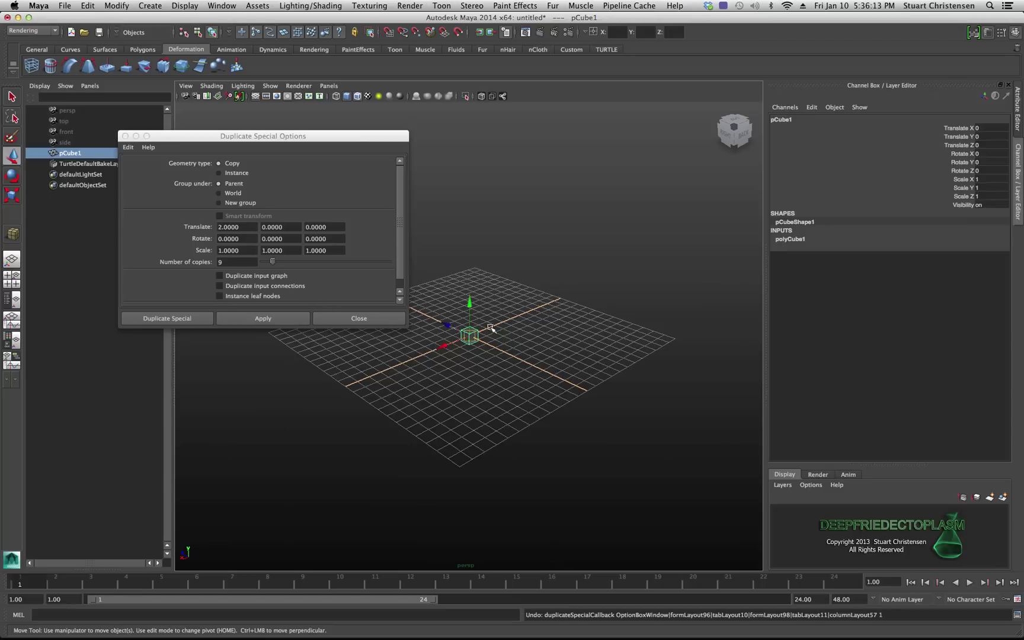
# Duplicate the cube nine times with a Translate X offset of -2, and close the Duplicate Special options
pyautogui.click(254, 226)
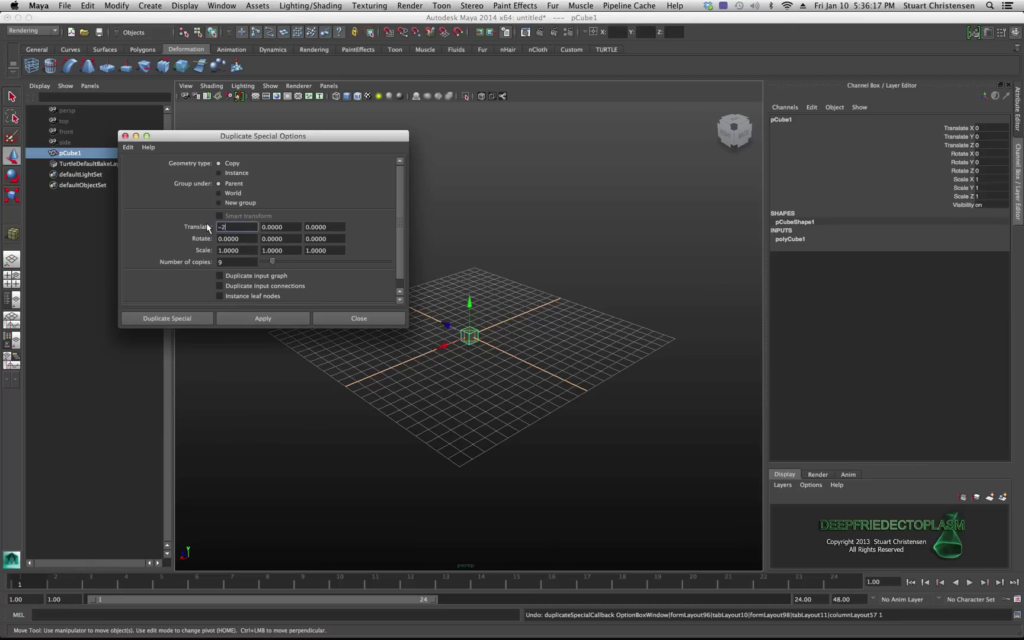
pyautogui.click(244, 318)
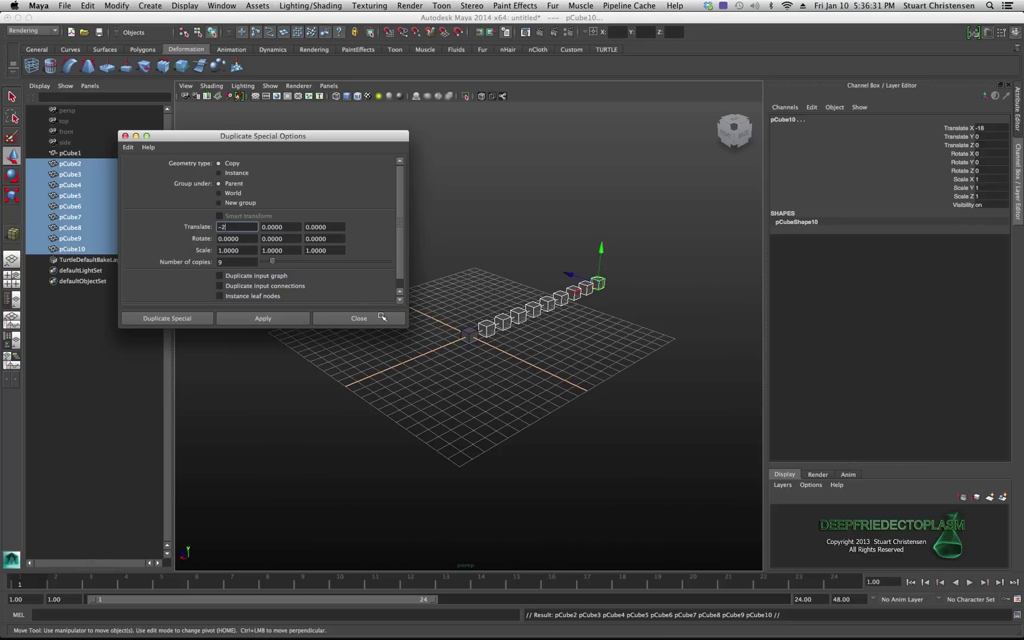
pyautogui.click(437, 311)
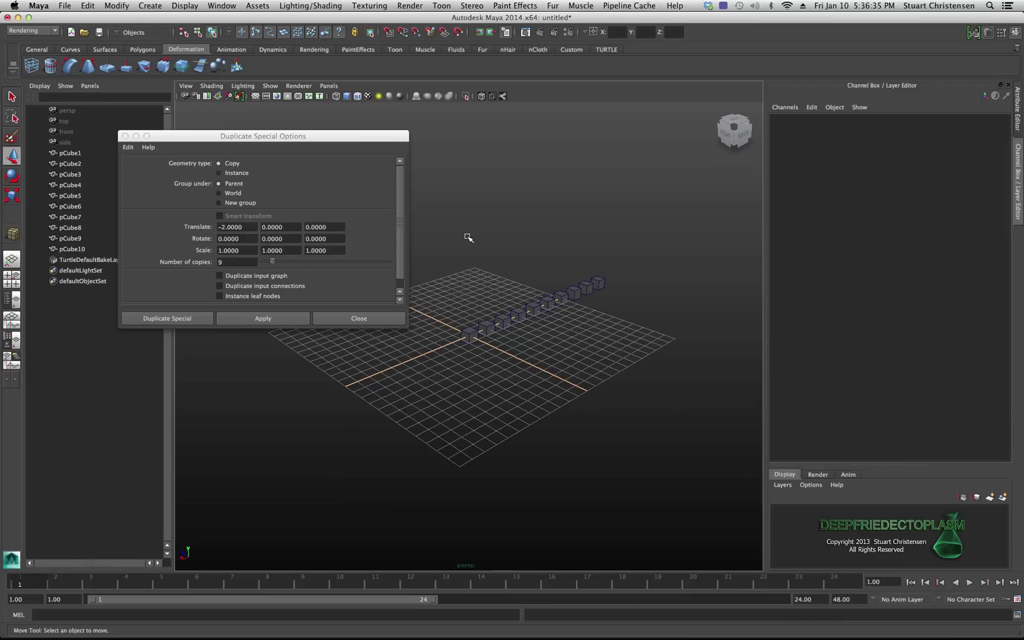
pyautogui.click(125, 136)
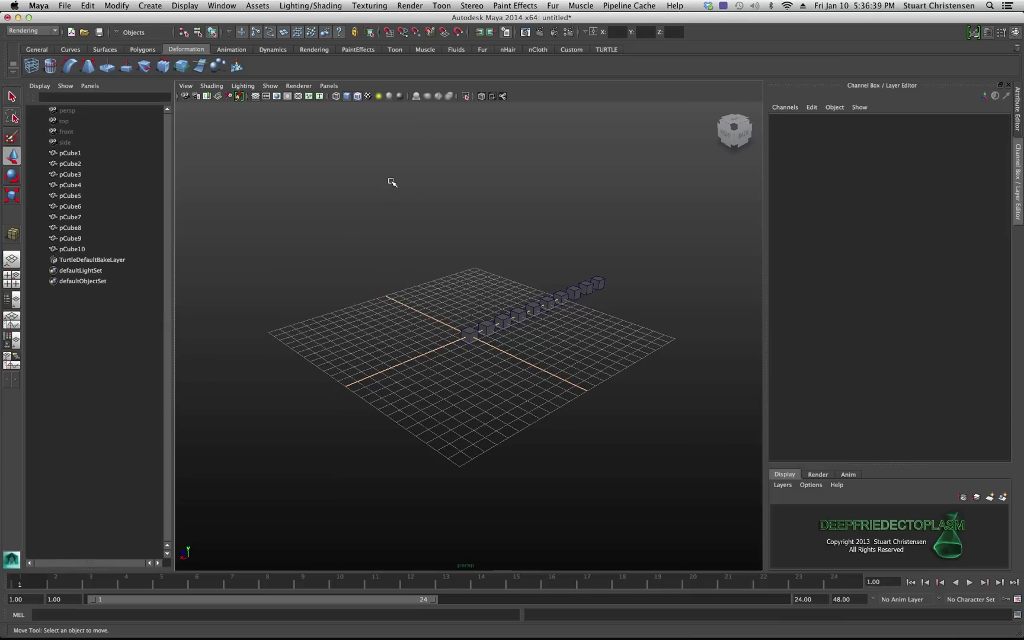
# Select all ten cubes in the row and group them
pyautogui.moveTo(391, 183); pyautogui.dragTo(636, 396)
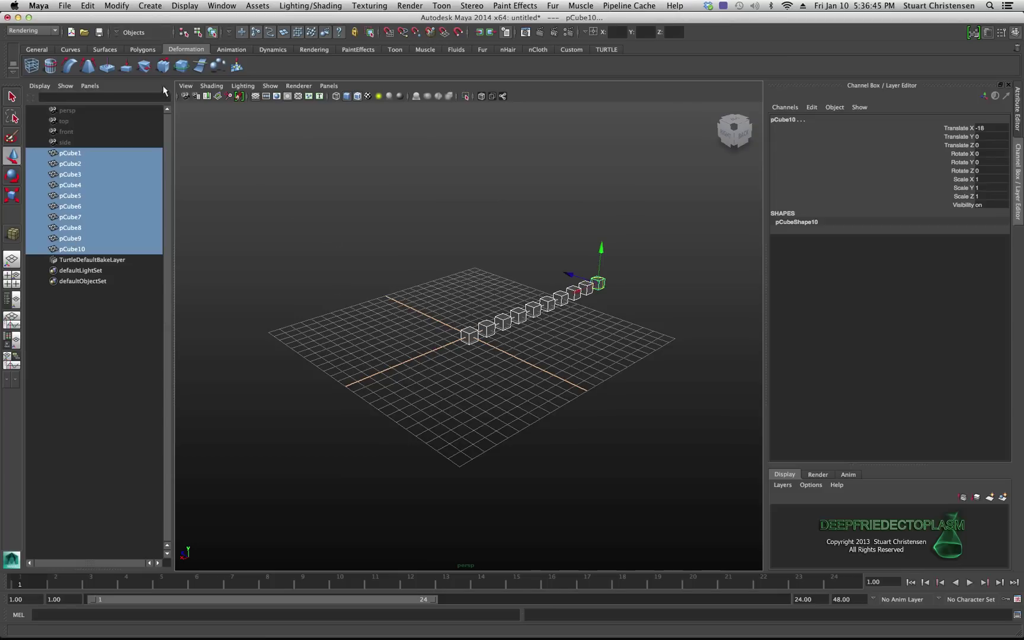
pyautogui.click(39, 50)
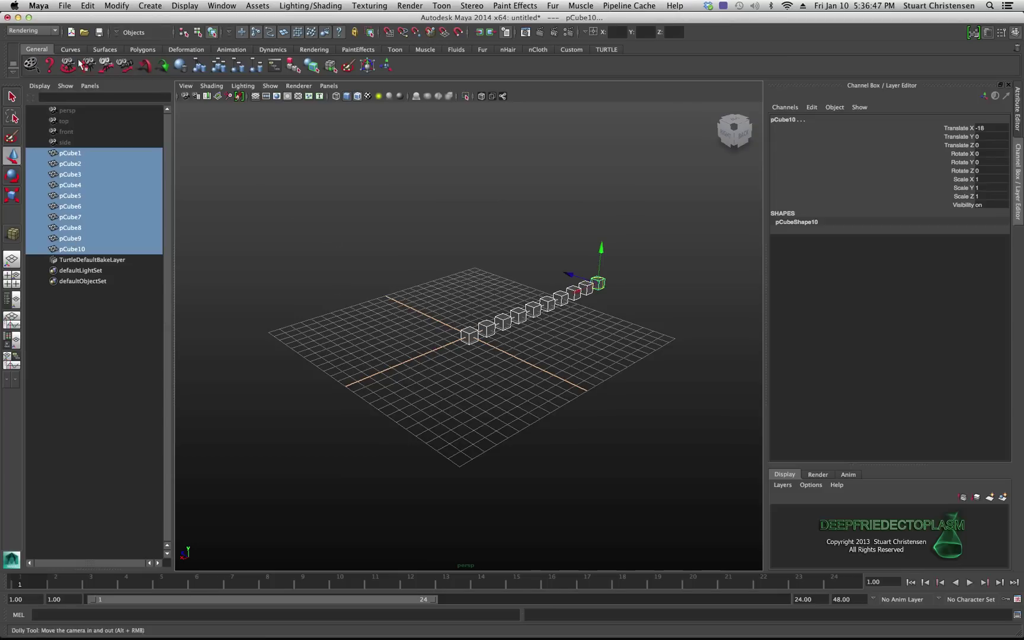
pyautogui.click(200, 66)
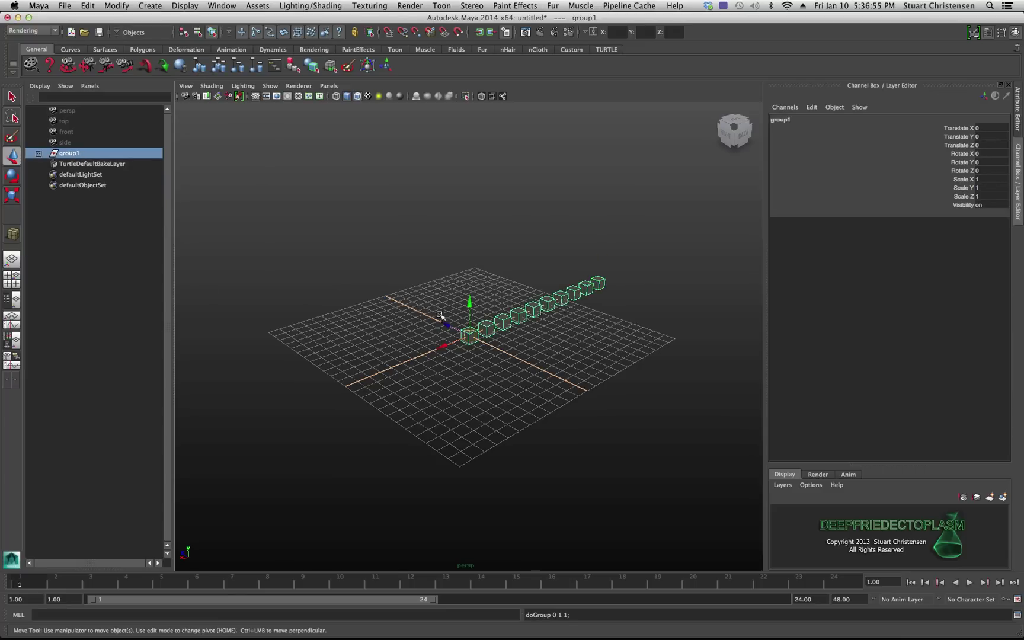
# Select the row's group and set the Translate Z offset to -2 in its Duplicate Special options
pyautogui.click(400, 294)
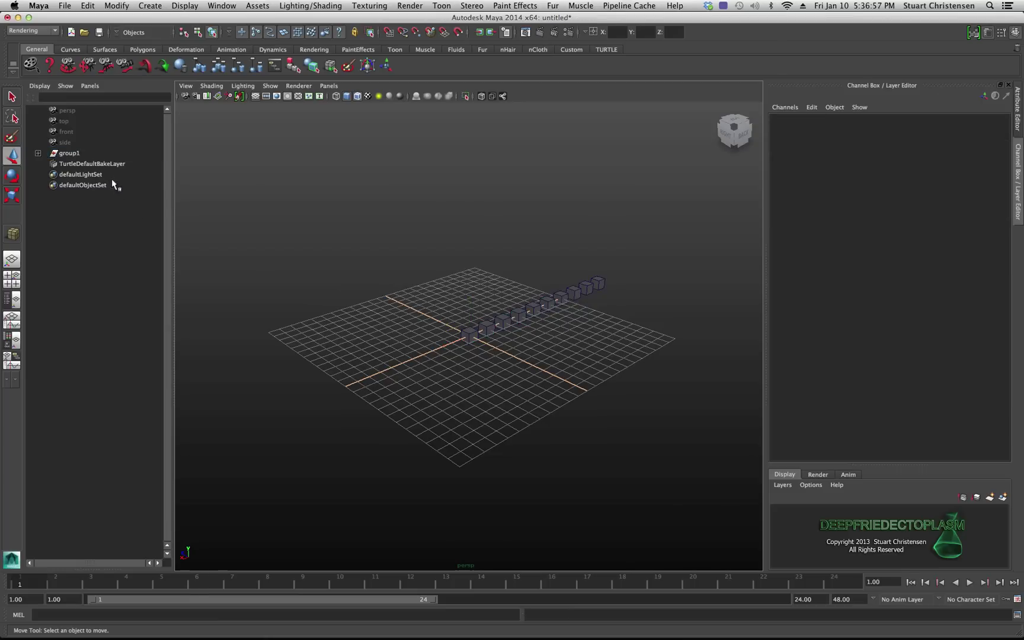
pyautogui.click(69, 155)
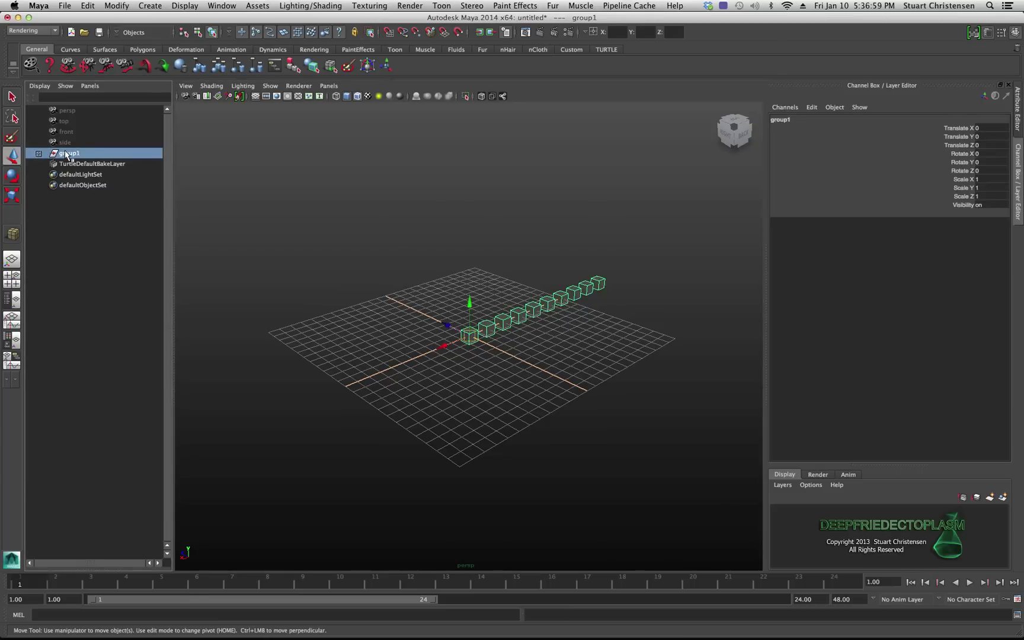
pyautogui.click(88, 6)
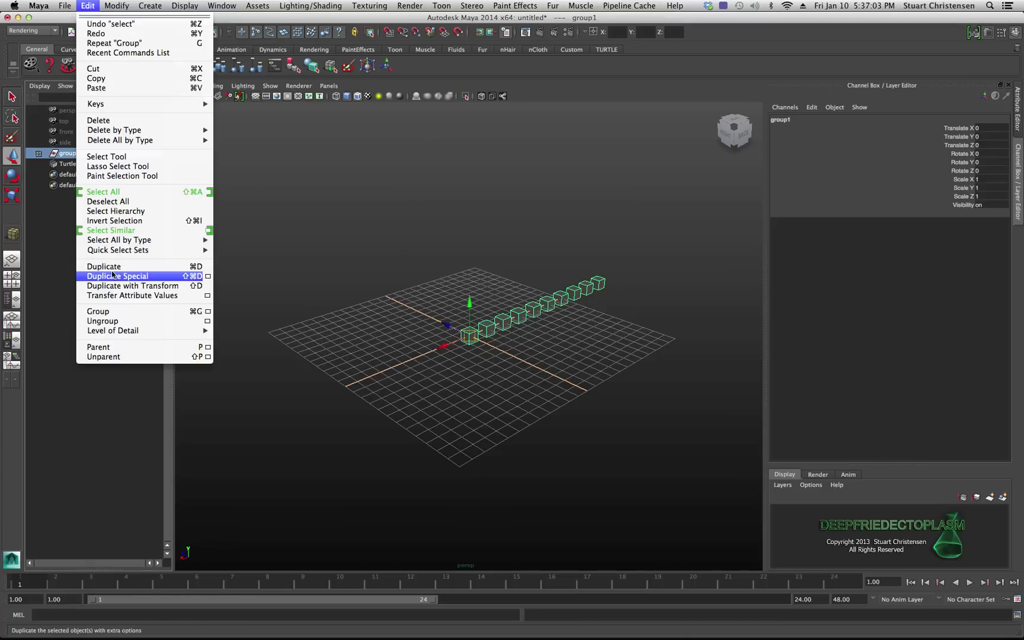
pyautogui.click(208, 278)
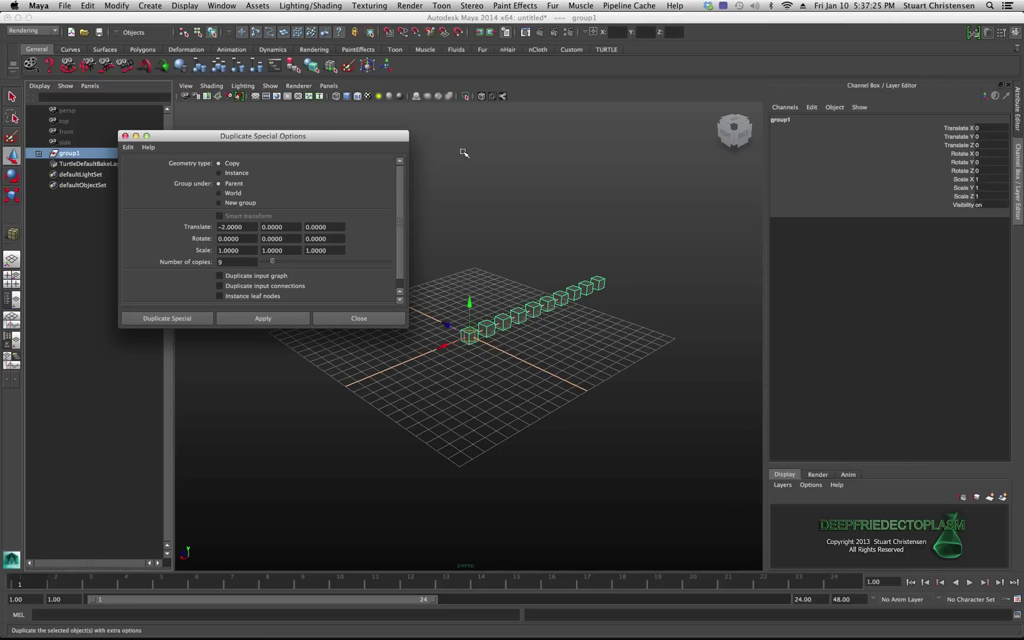
pyautogui.click(335, 229)
pyautogui.moveTo(342, 227); pyautogui.dragTo(295, 229)
pyautogui.write('-2')
pyautogui.click(332, 239)
# Try duplicating the row group nine times with offsets of -2 in both X and Z, and undo the duplication
pyautogui.click(263, 318)
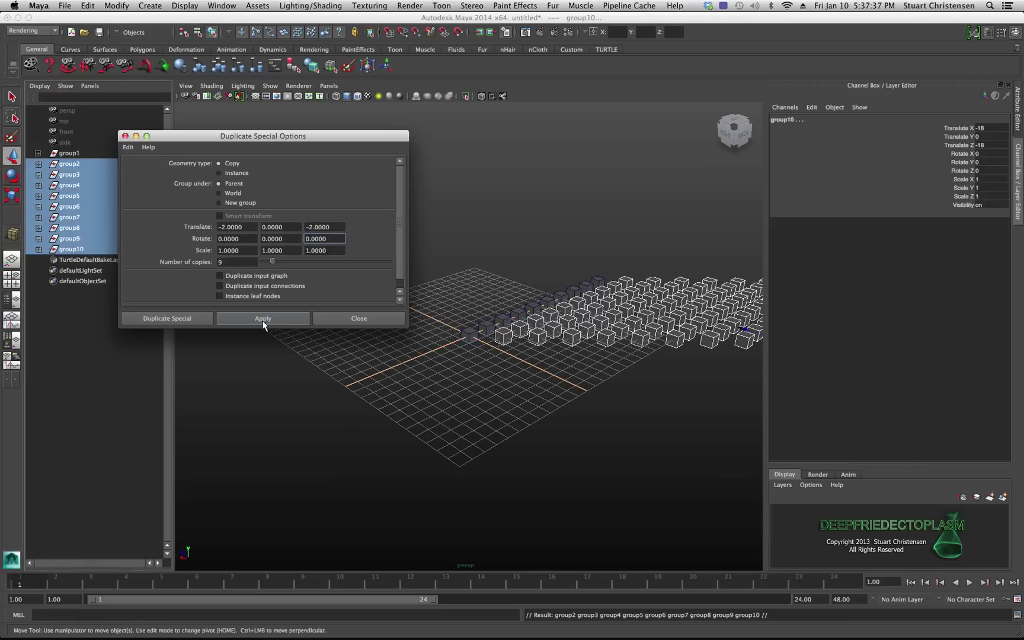
pyautogui.press('a')
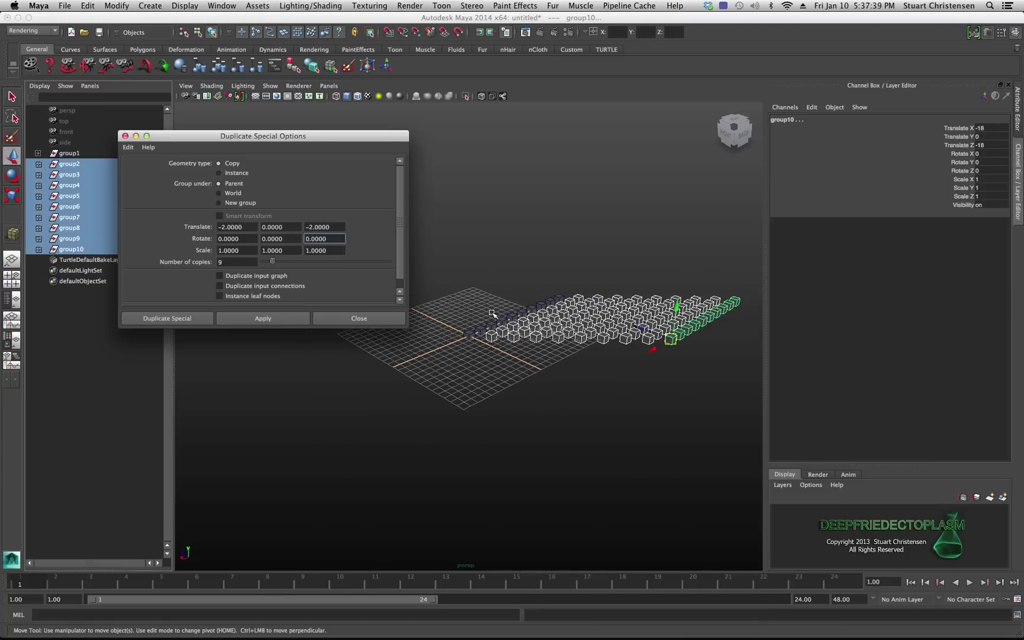
pyautogui.keyDown('alt'); pyautogui.moveTo(495, 315); pyautogui.dragTo(446, 375); pyautogui.keyUp('alt')
pyautogui.keyDown('alt'); pyautogui.moveTo(477, 373); pyautogui.dragTo(483, 365, button='middle'); pyautogui.keyUp('alt')
pyautogui.keyDown('alt'); pyautogui.moveTo(483, 365); pyautogui.dragTo(462, 345); pyautogui.keyUp('alt')
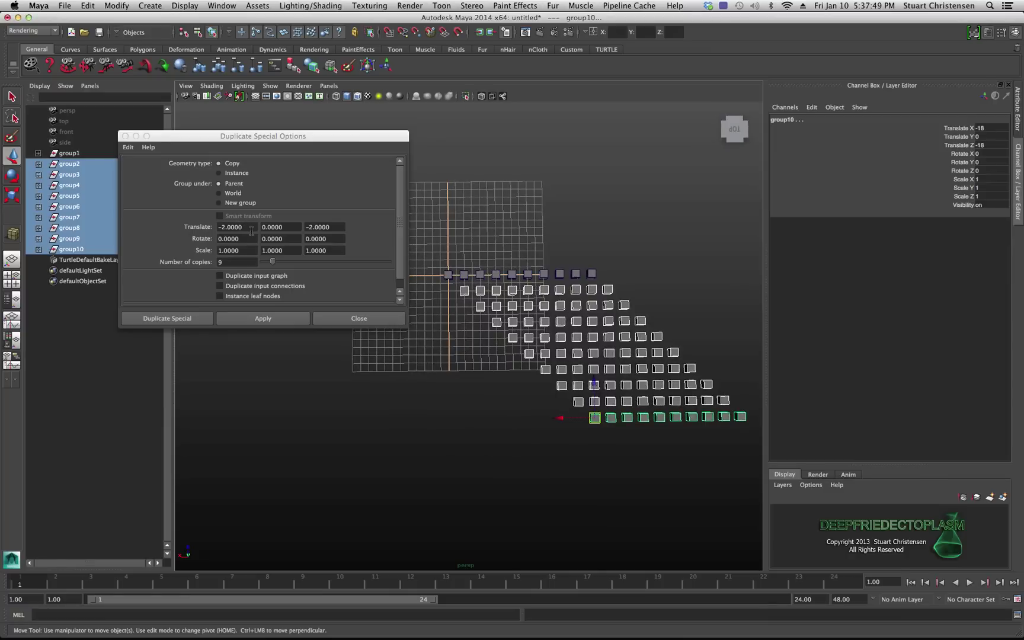
pyautogui.hotkey('ctrl', 'z')
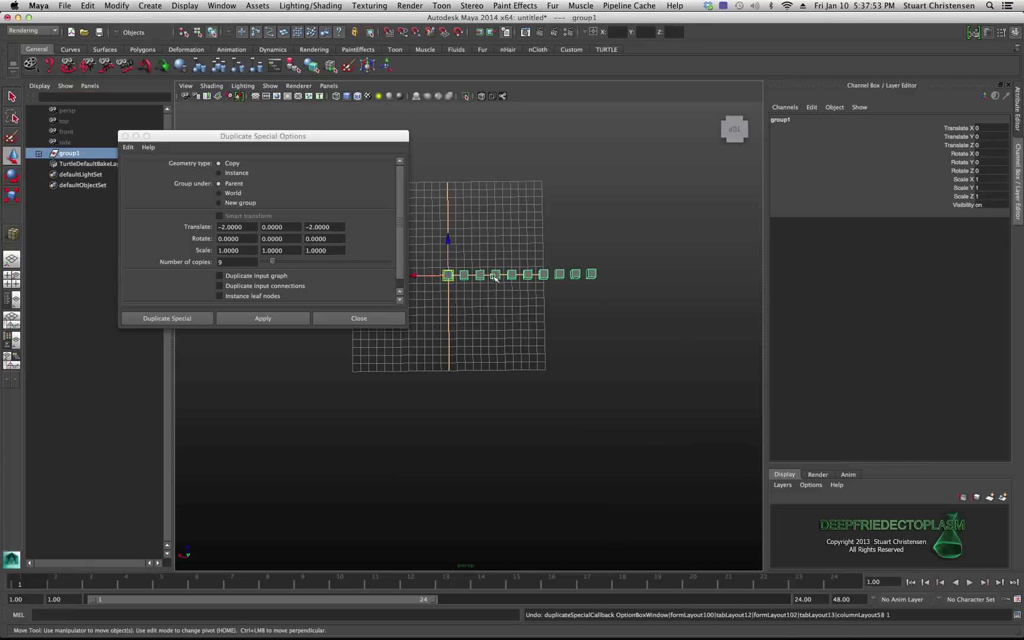
# Set the Translate X offset to 0 and duplicate the row group nine times at -2 along Z
pyautogui.keyDown('alt'); pyautogui.moveTo(499, 306); pyautogui.dragTo(509, 256); pyautogui.keyUp('alt')
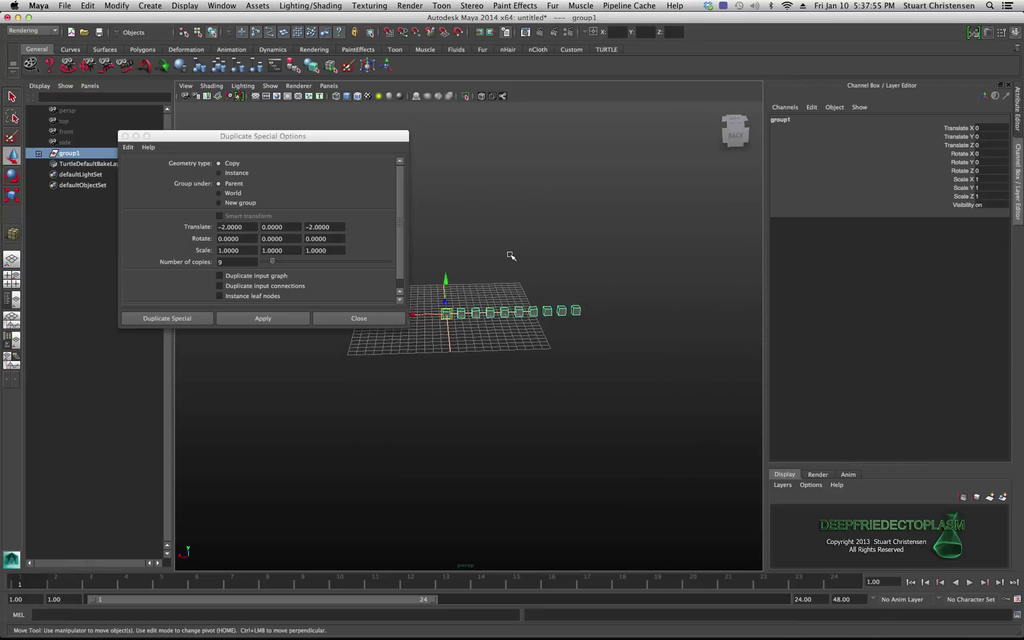
pyautogui.keyDown('alt'); pyautogui.moveTo(510, 256); pyautogui.dragTo(613, 356, button='right'); pyautogui.keyUp('alt')
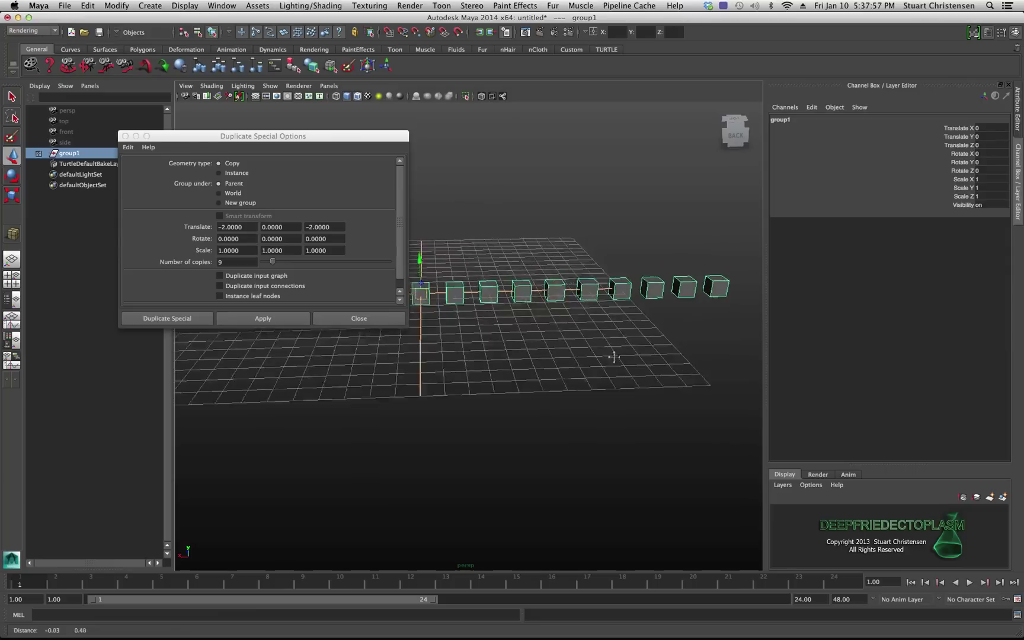
pyautogui.keyDown('alt'); pyautogui.moveTo(614, 356); pyautogui.dragTo(568, 379); pyautogui.keyUp('alt')
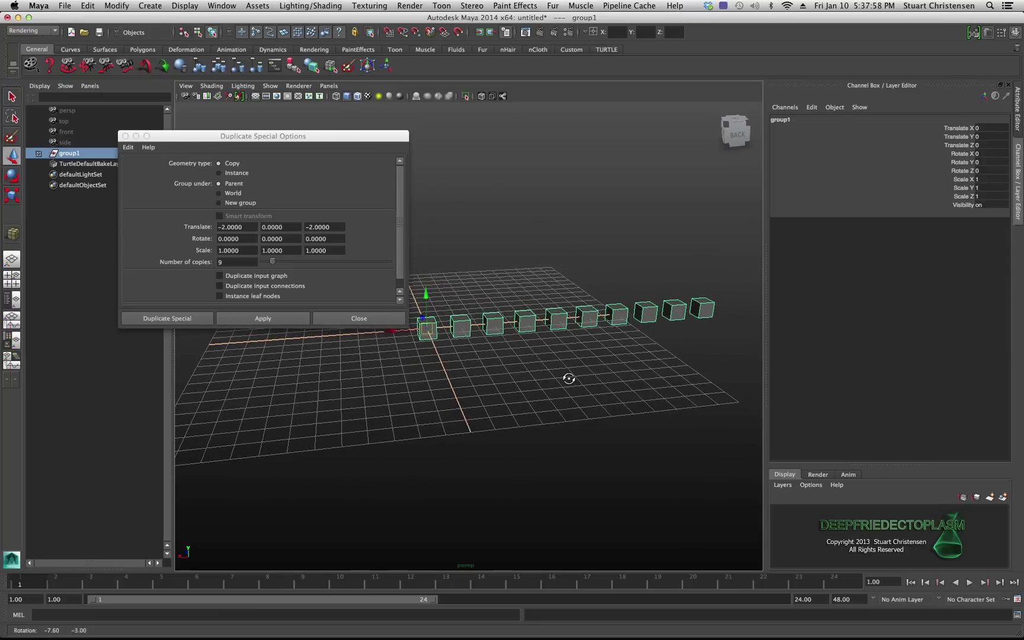
pyautogui.click(253, 230)
pyautogui.moveTo(253, 231); pyautogui.dragTo(208, 220)
pyautogui.write('0')
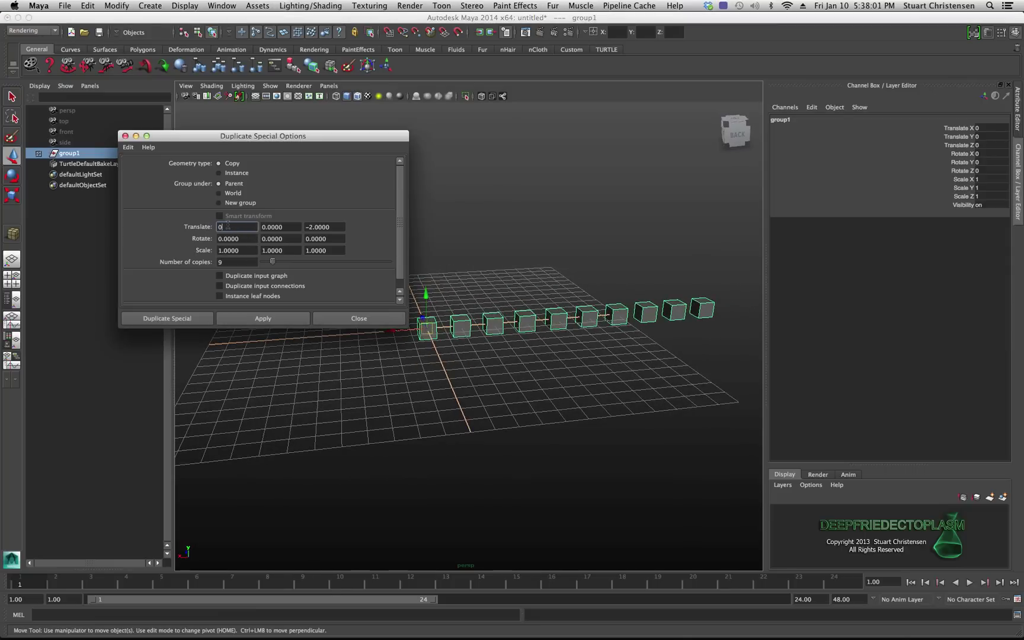
pyautogui.click(288, 230)
pyautogui.click(267, 317)
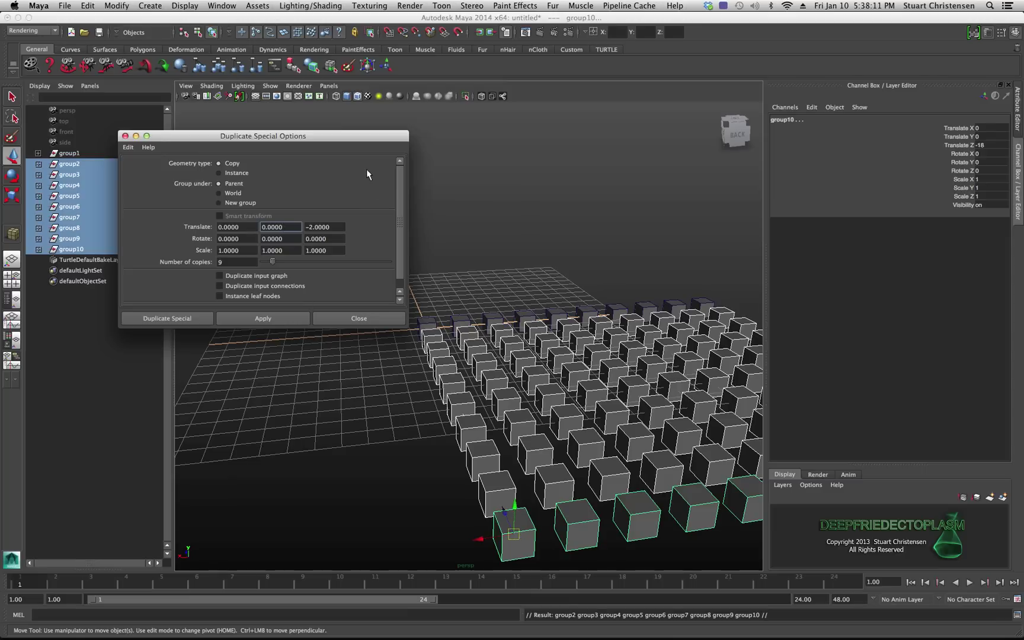
# Close the Duplicate Special options, then select every cube in the flat square layer and group them
pyautogui.moveTo(333, 137); pyautogui.dragTo(253, 122)
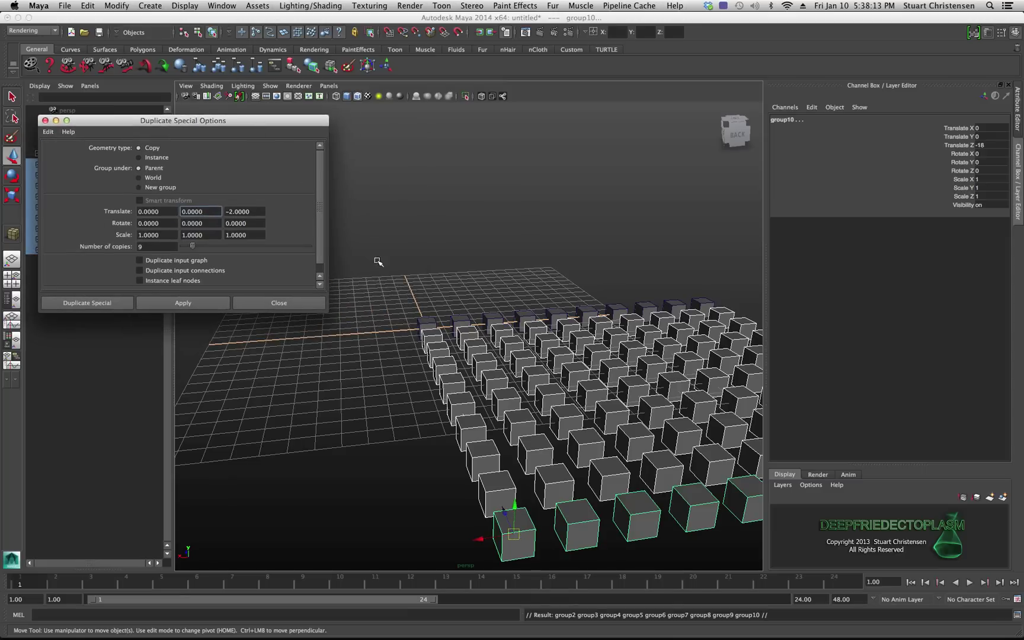
pyautogui.keyDown('alt'); pyautogui.moveTo(378, 262); pyautogui.dragTo(418, 276); pyautogui.keyUp('alt')
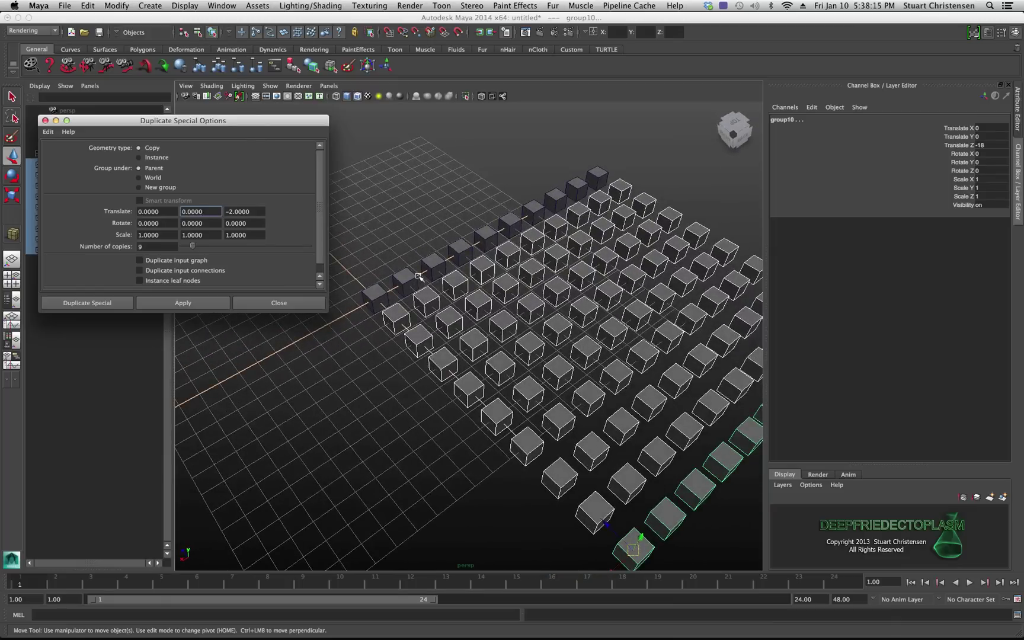
pyautogui.scroll(-5, 418, 276)
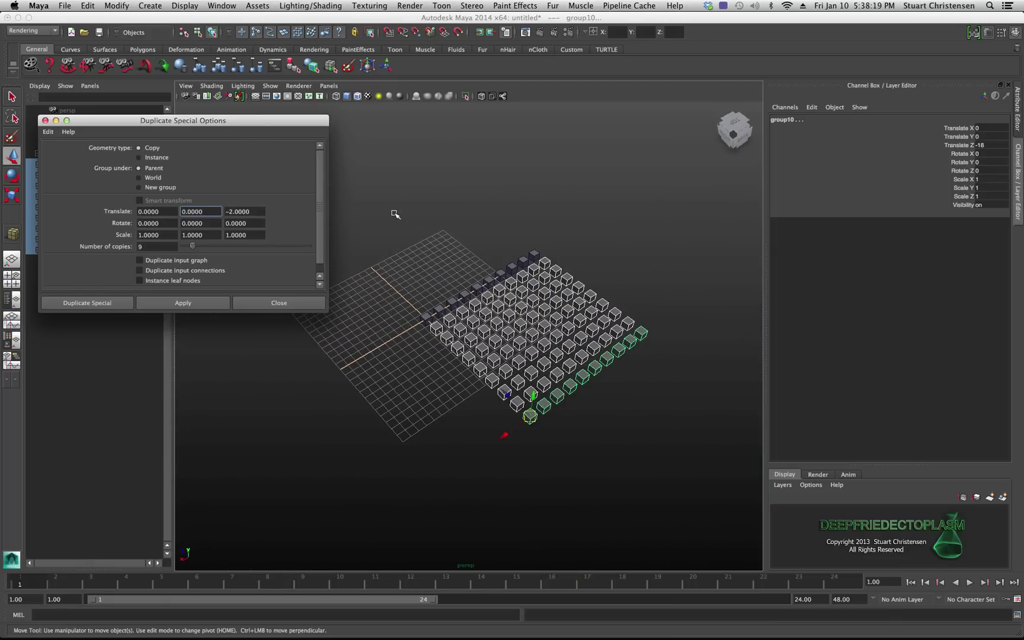
pyautogui.moveTo(380, 207); pyautogui.dragTo(667, 454)
pyautogui.click(279, 303)
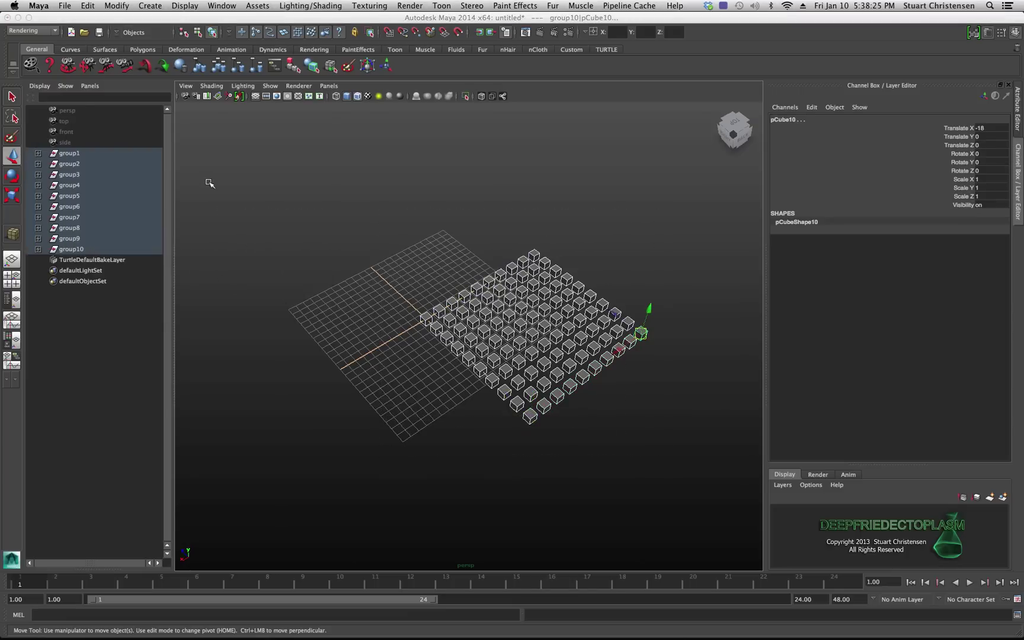
pyautogui.click(359, 217)
pyautogui.moveTo(316, 177); pyautogui.dragTo(668, 444)
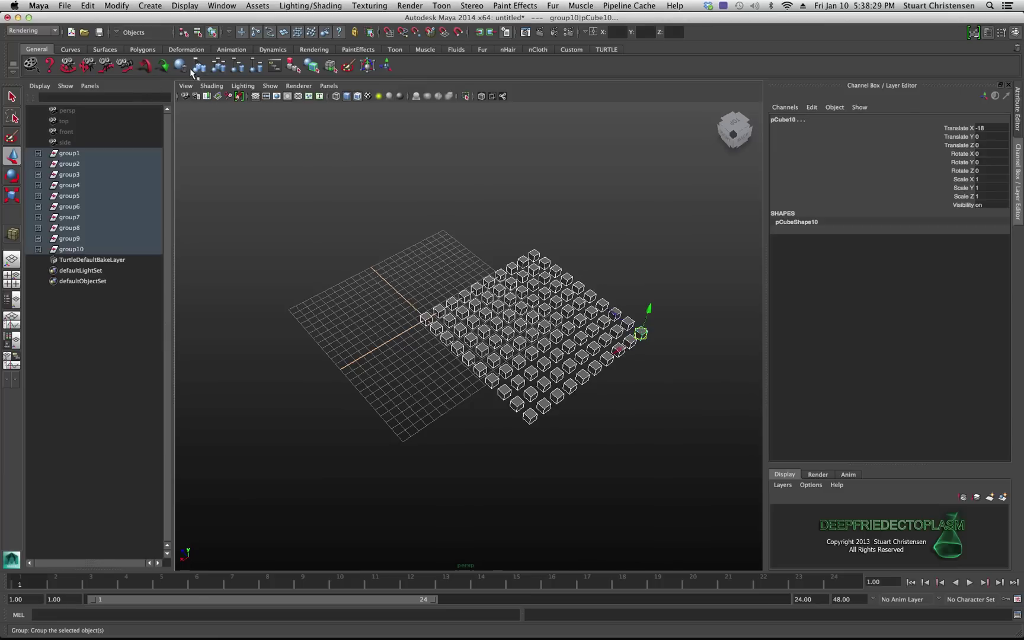
pyautogui.hotkey('ctrl', 'g')
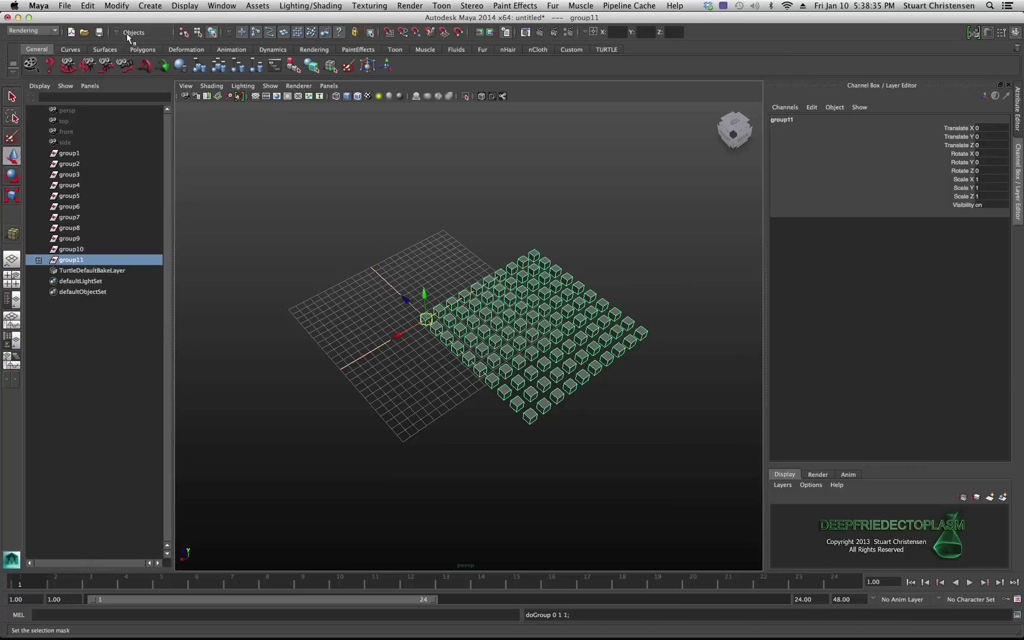
# Set the Duplicate Special translate offsets to 2 in Y and 0 in Z for the grouped layer
pyautogui.click(88, 5)
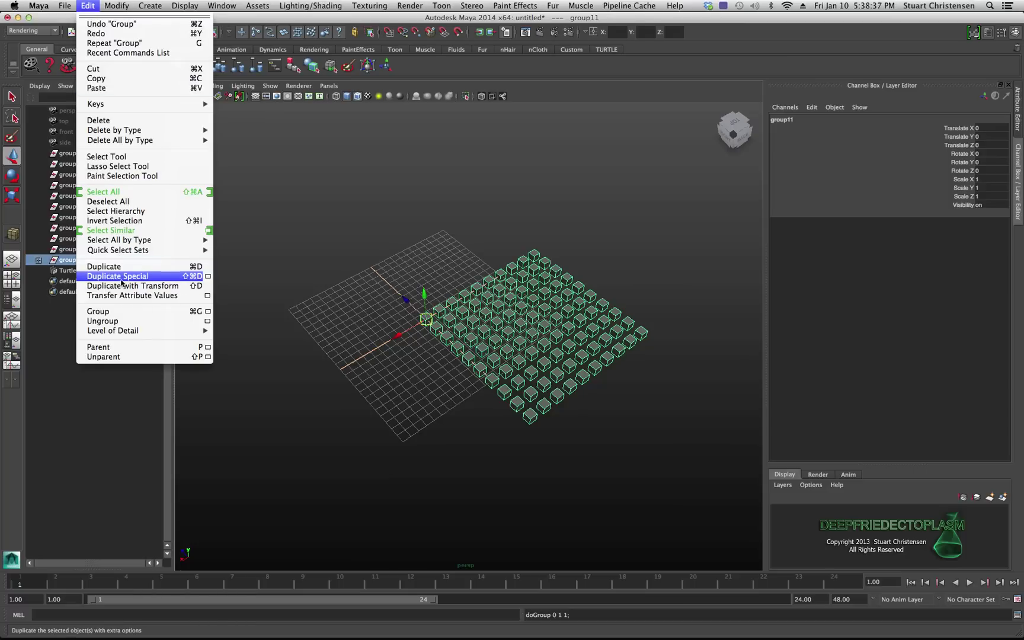
pyautogui.click(208, 277)
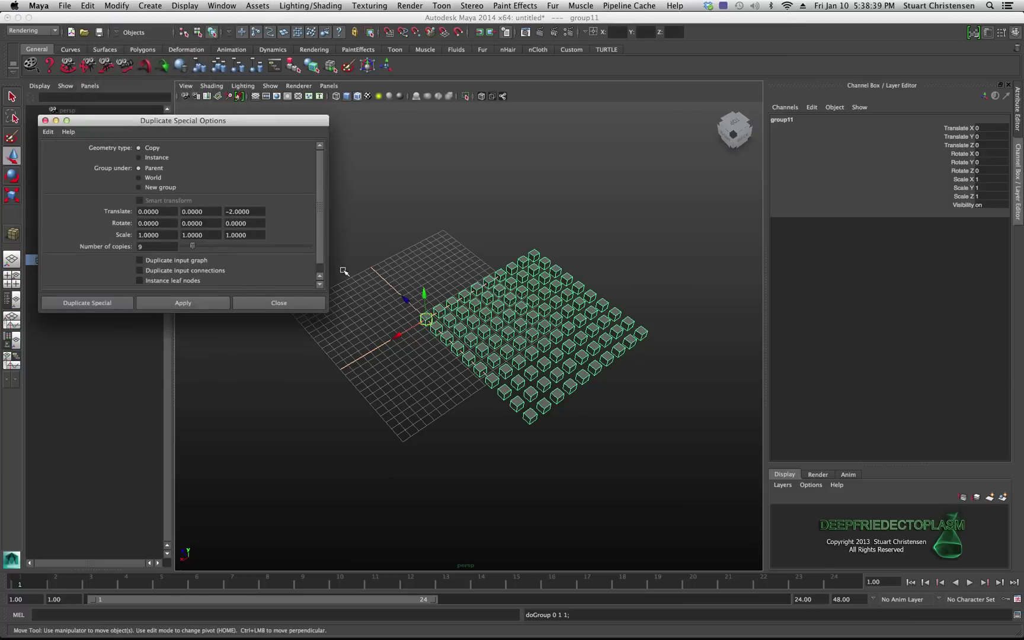
pyautogui.click(254, 211)
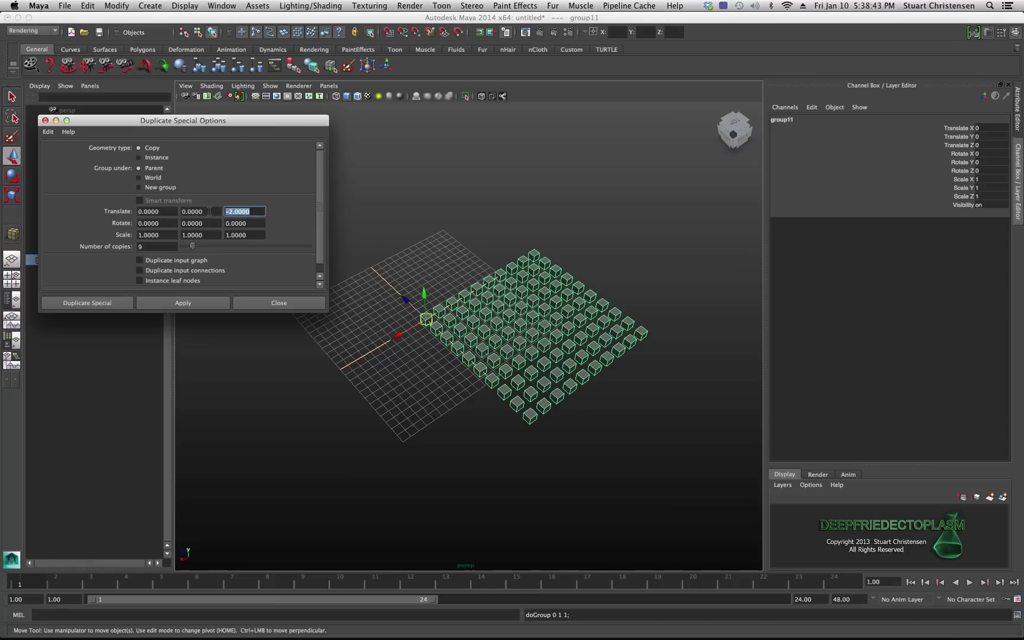
pyautogui.write('0')
pyautogui.click(214, 210)
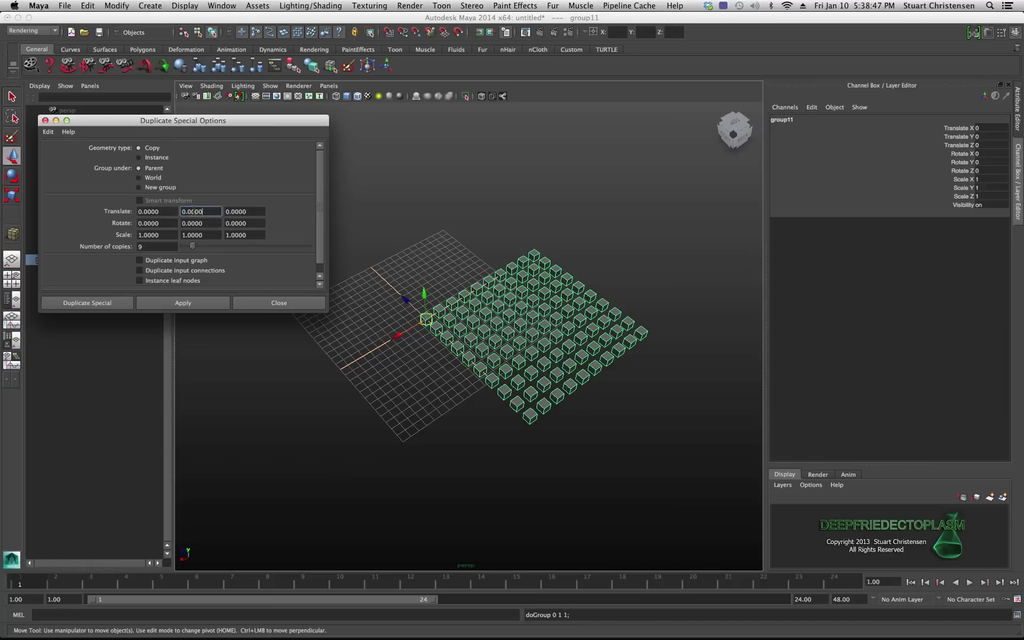
pyautogui.moveTo(214, 211); pyautogui.dragTo(181, 211)
pyautogui.write('2')
pyautogui.click(261, 212)
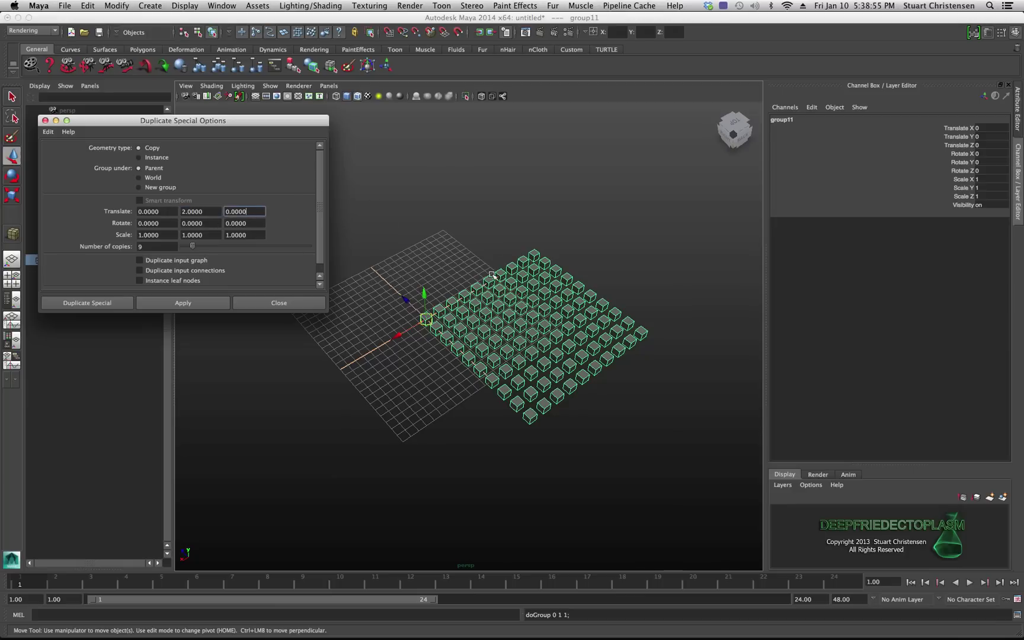
# Duplicate the layer group nine times upward, then close the Duplicate Special options and clear the selection
pyautogui.click(197, 302)
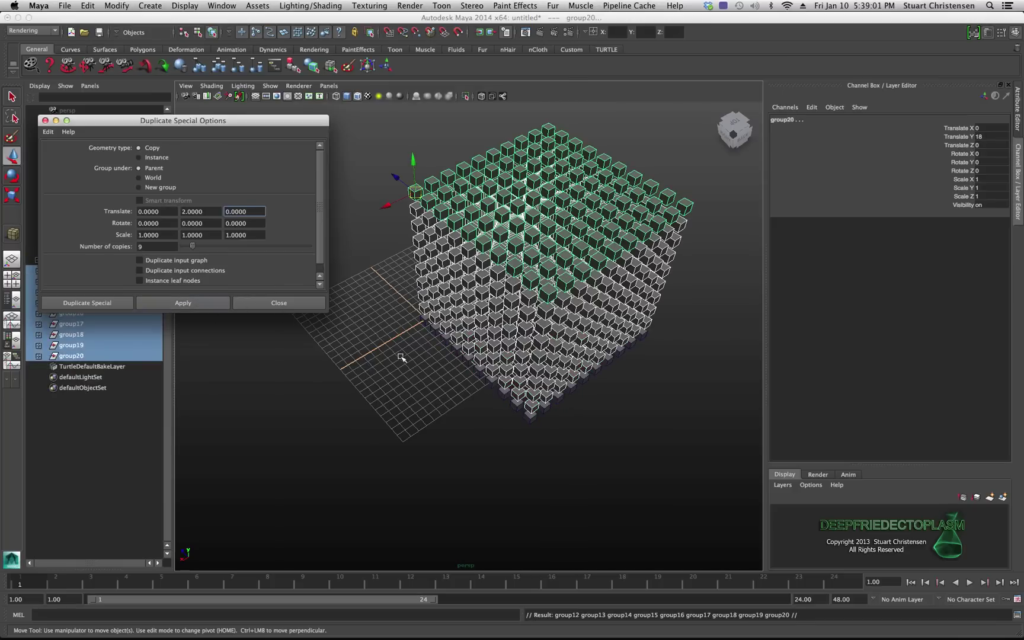
pyautogui.keyDown('alt'); pyautogui.moveTo(409, 350); pyautogui.dragTo(356, 308); pyautogui.keyUp('alt')
pyautogui.keyDown('alt'); pyautogui.moveTo(411, 373); pyautogui.dragTo(450, 315); pyautogui.keyUp('alt')
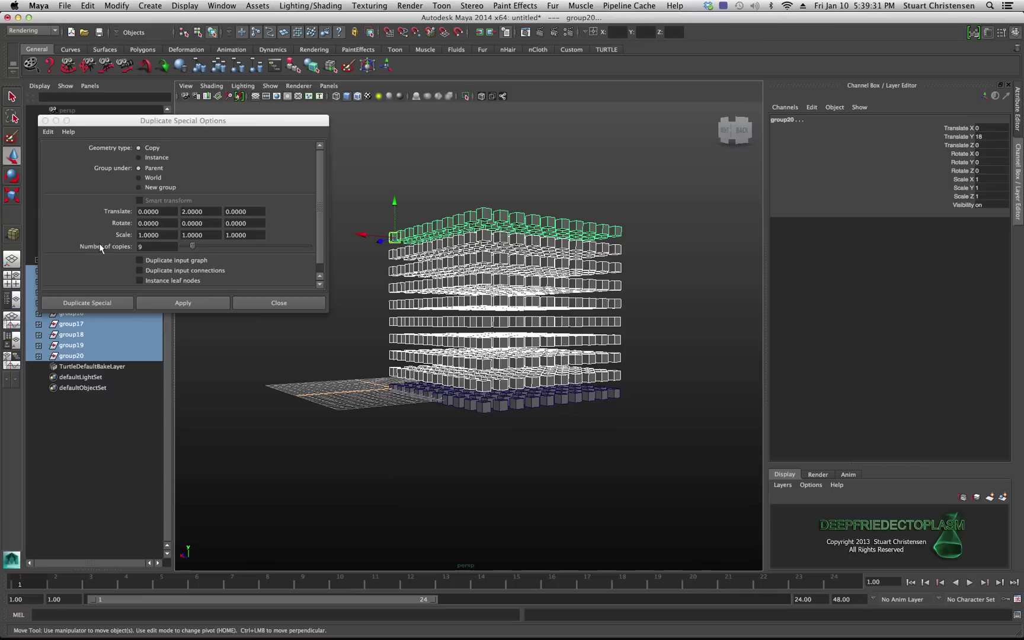
pyautogui.click(267, 303)
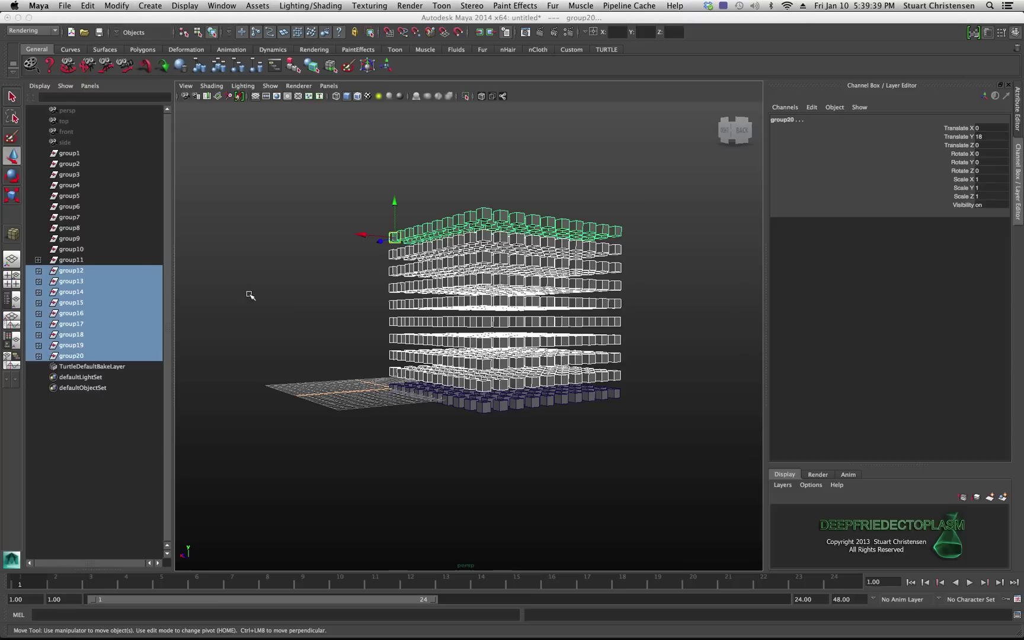
pyautogui.click(248, 295)
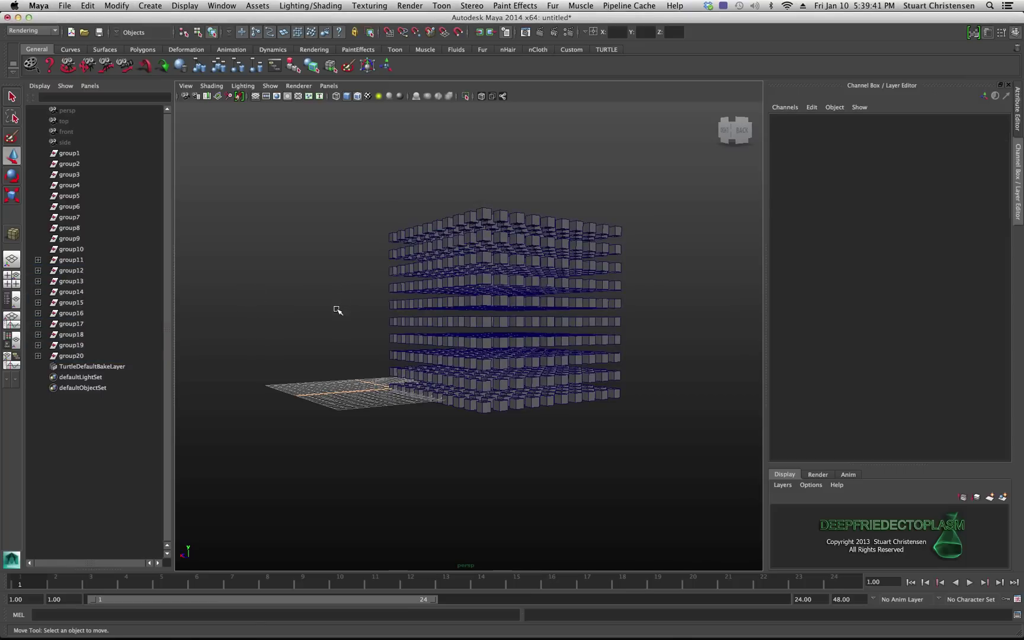
# Examine the stacked cube array from several angles and distances
pyautogui.keyDown('alt'); pyautogui.moveTo(338, 309); pyautogui.dragTo(475, 312); pyautogui.keyUp('alt')
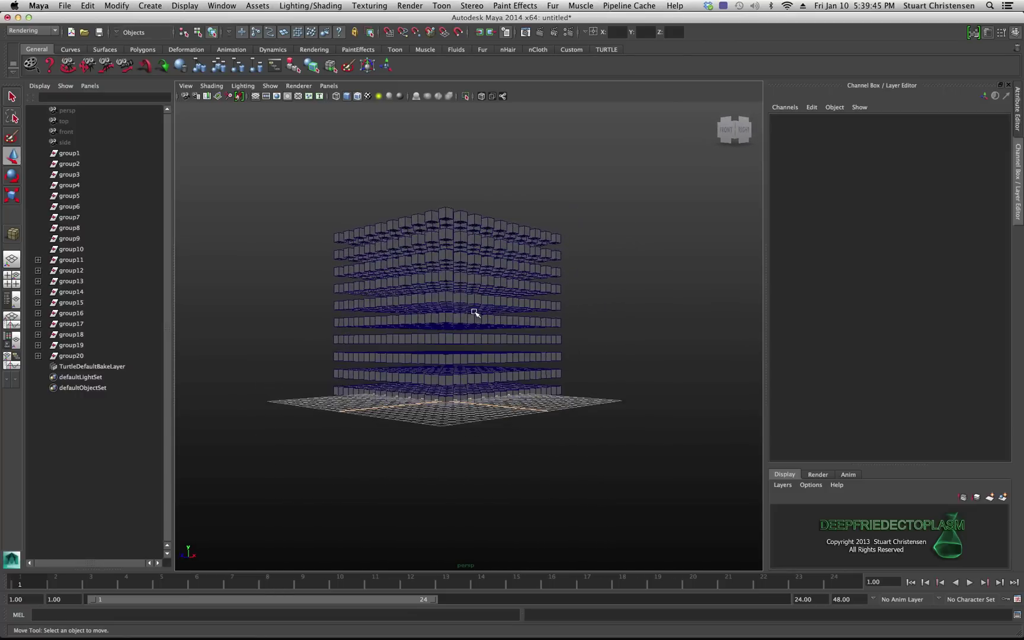
pyautogui.keyDown('alt'); pyautogui.moveTo(474, 312); pyautogui.dragTo(510, 364, button='right'); pyautogui.keyUp('alt')
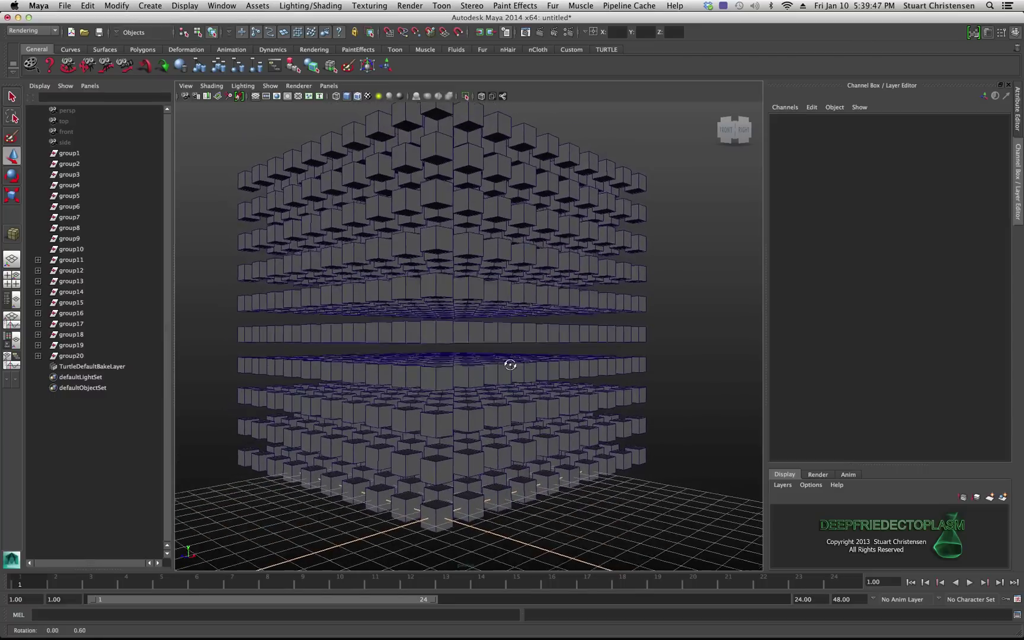
pyautogui.keyDown('alt'); pyautogui.moveTo(510, 364); pyautogui.dragTo(499, 409); pyautogui.keyUp('alt')
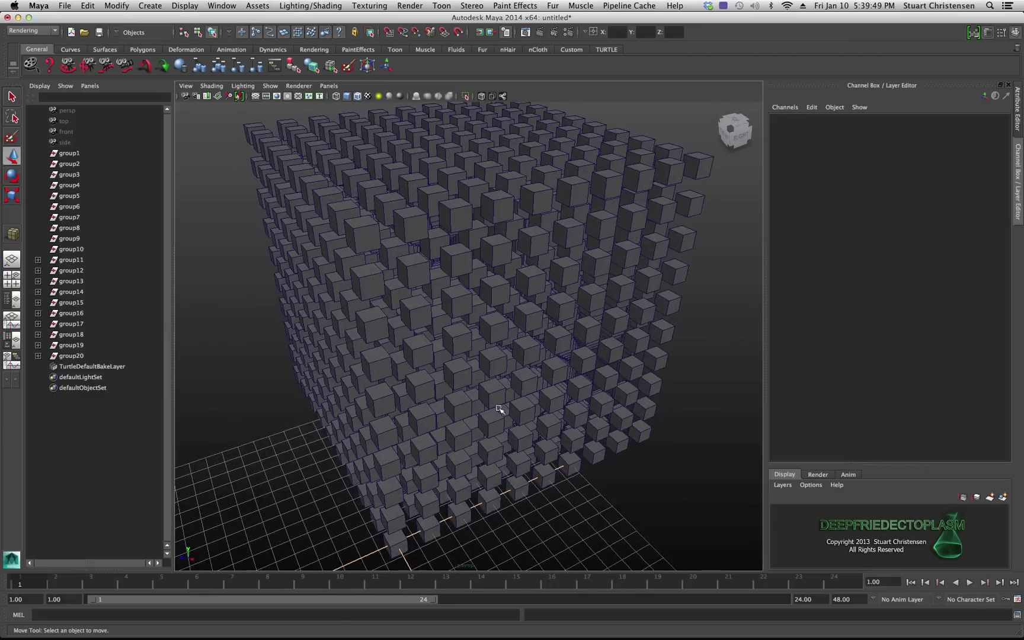
pyautogui.keyDown('alt'); pyautogui.moveTo(499, 409); pyautogui.dragTo(359, 365, button='right'); pyautogui.keyUp('alt')
pyautogui.keyDown('alt'); pyautogui.moveTo(359, 365); pyautogui.dragTo(379, 349); pyautogui.keyUp('alt')
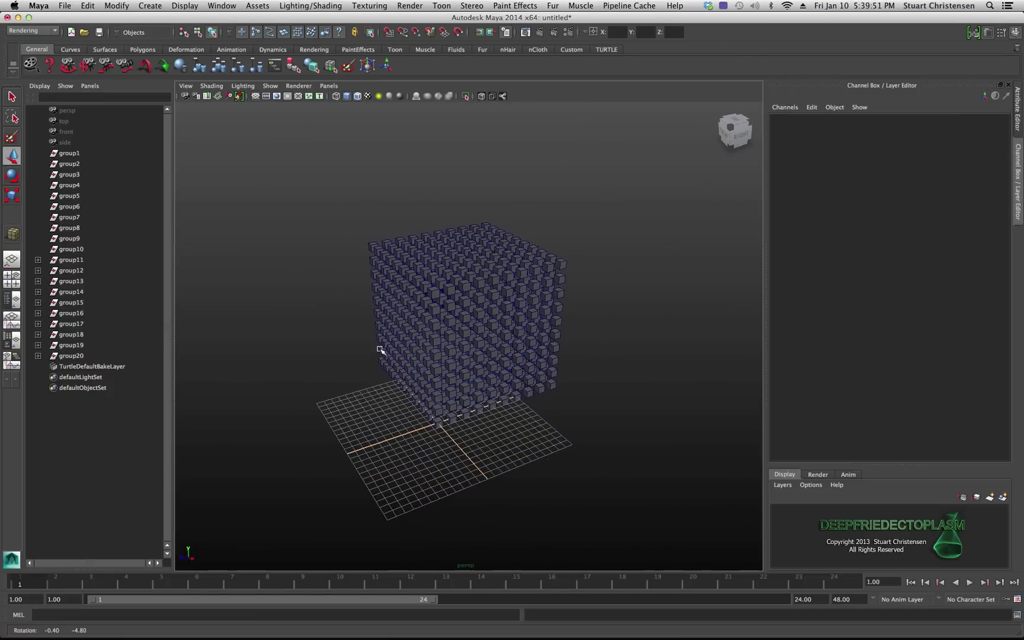
pyautogui.keyDown('alt'); pyautogui.moveTo(331, 304); pyautogui.dragTo(447, 384, button='right'); pyautogui.keyUp('alt')
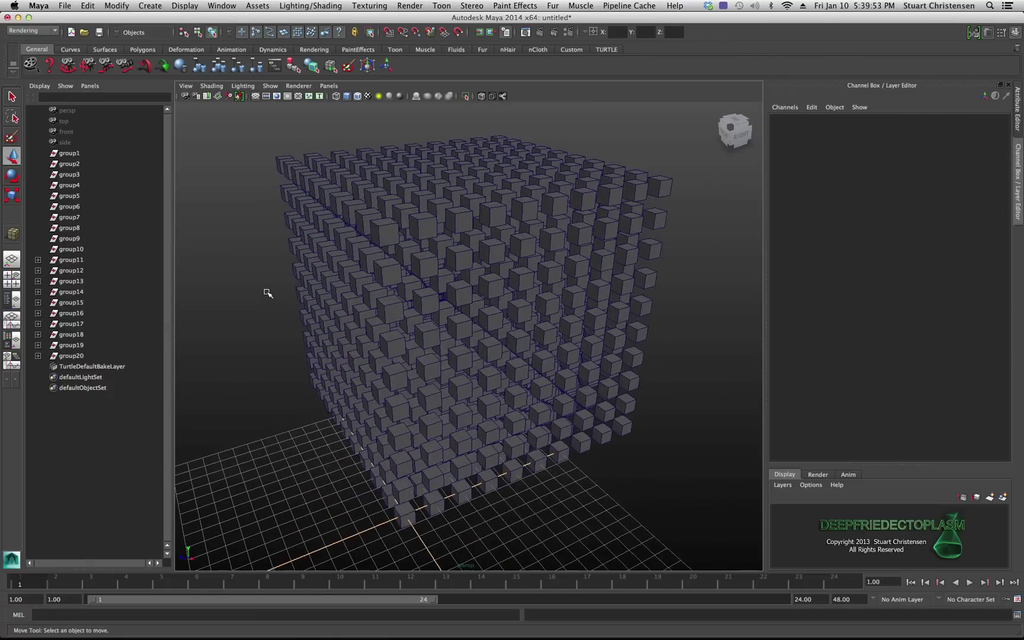
pyautogui.scroll(-5, 252, 237)
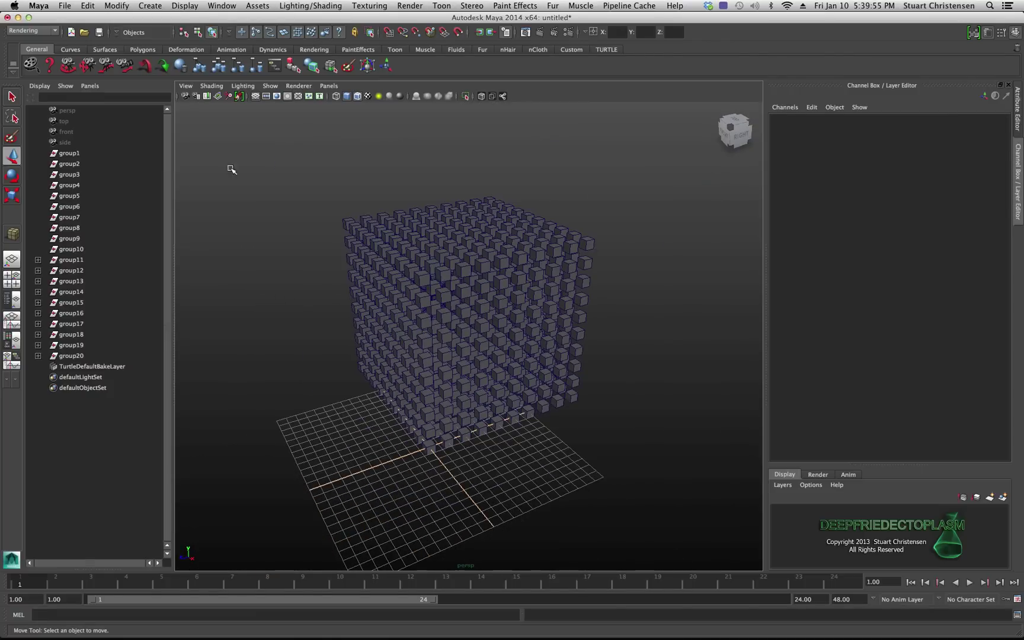
# Check which cubes belong to group11 and each of the groups from group10 up to group1 in the Outliner
pyautogui.click(183, 49)
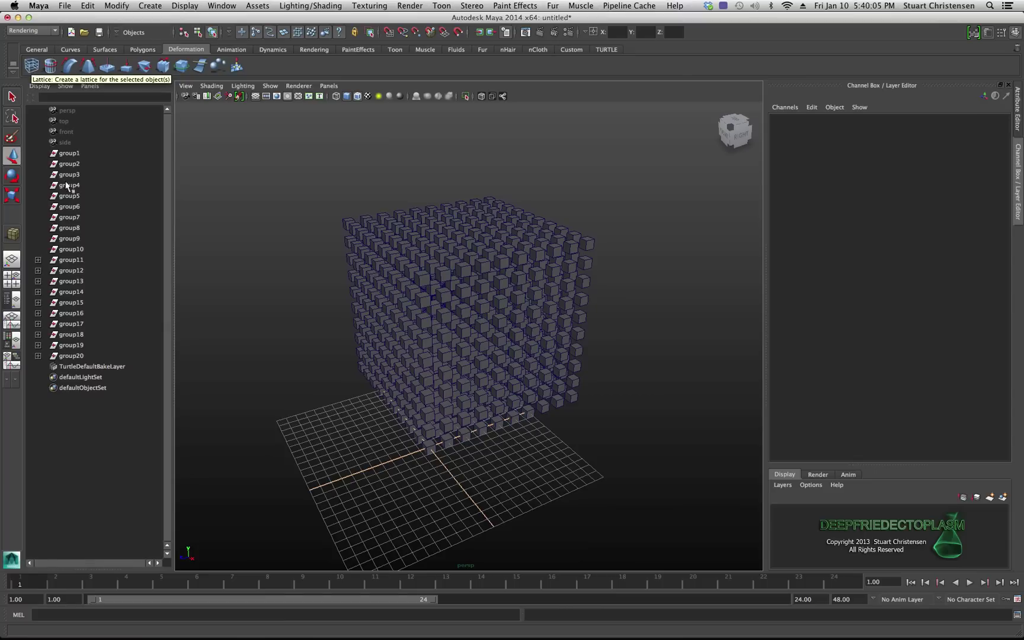
pyautogui.click(69, 259)
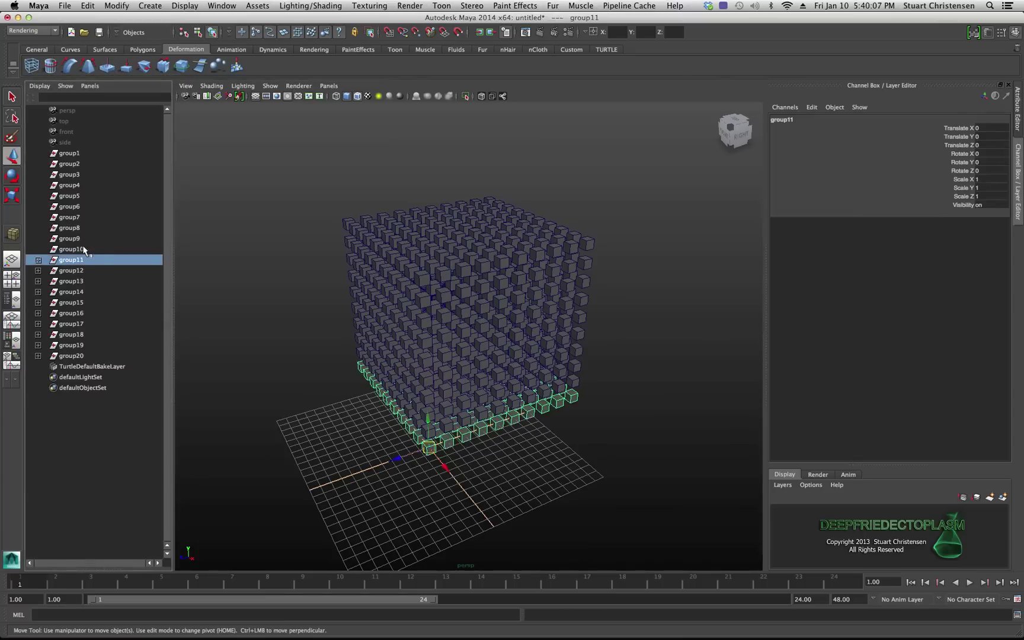
pyautogui.click(84, 250)
pyautogui.click(76, 237)
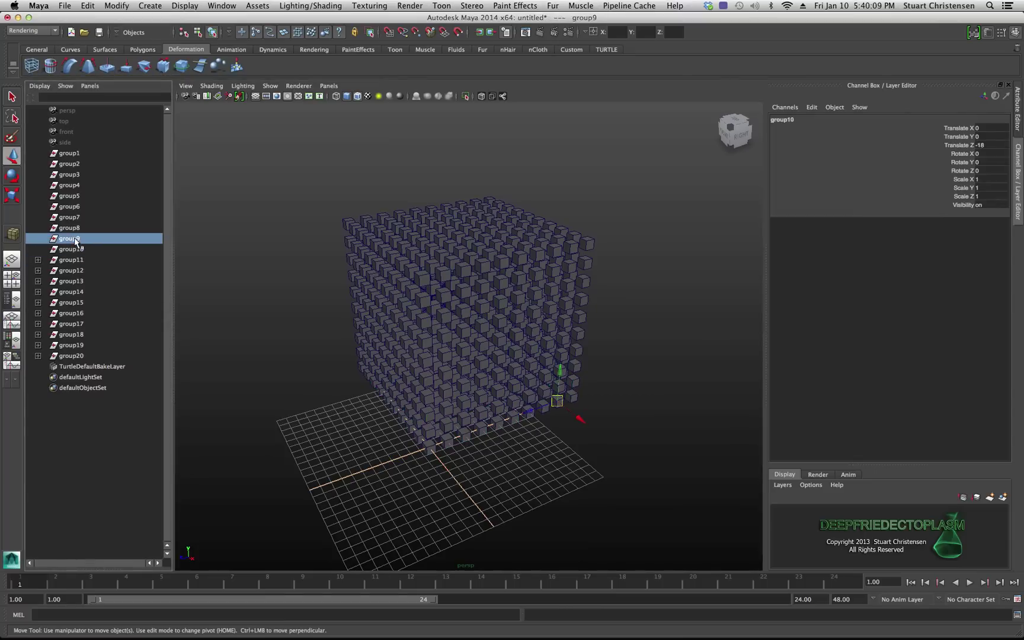
pyautogui.click(75, 226)
pyautogui.click(74, 217)
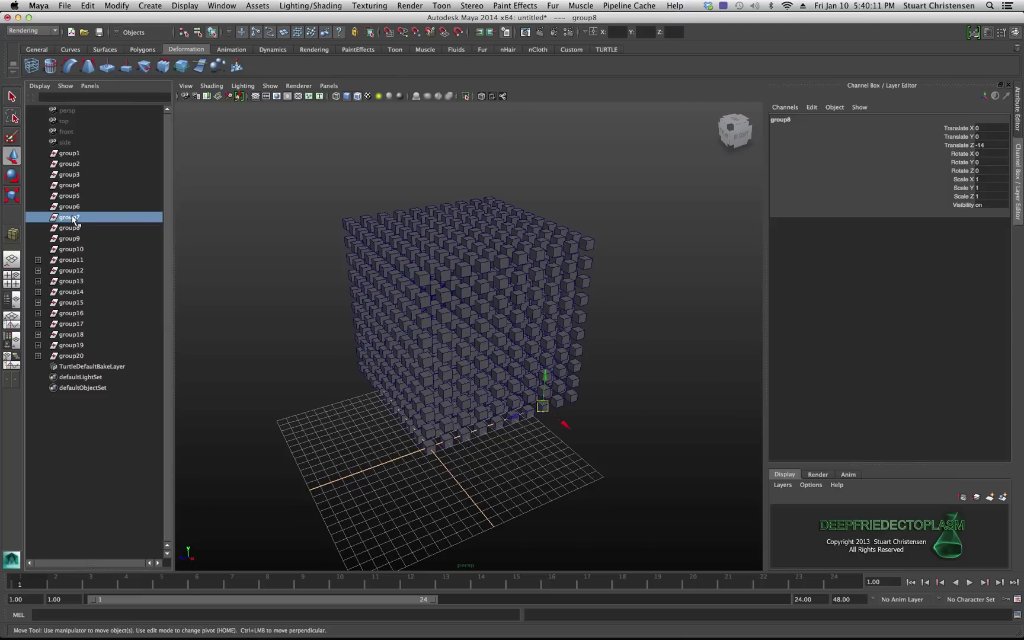
pyautogui.click(75, 206)
pyautogui.click(75, 197)
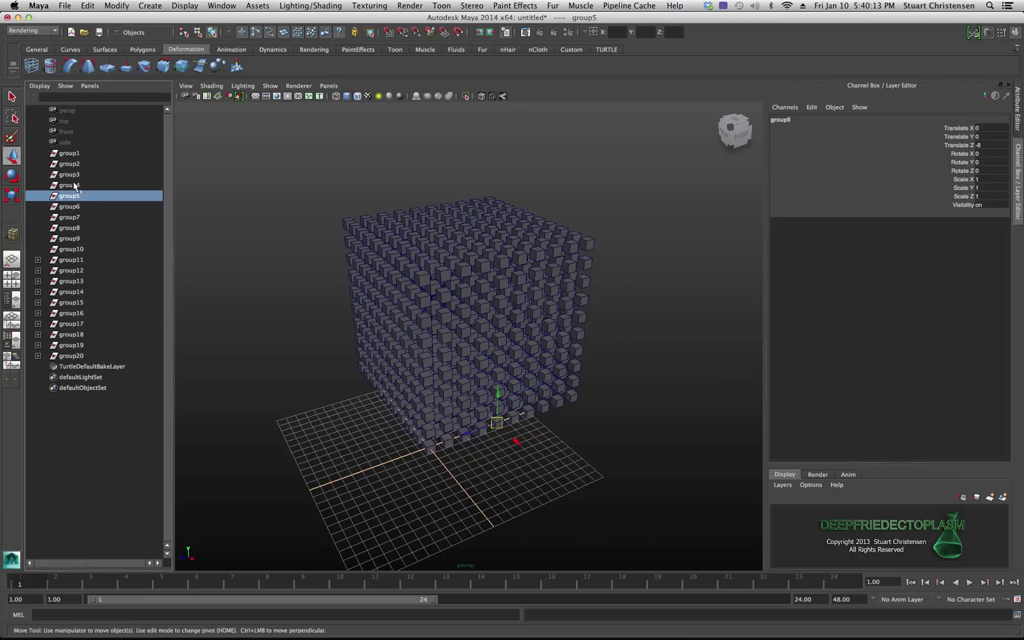
pyautogui.click(74, 185)
pyautogui.click(72, 168)
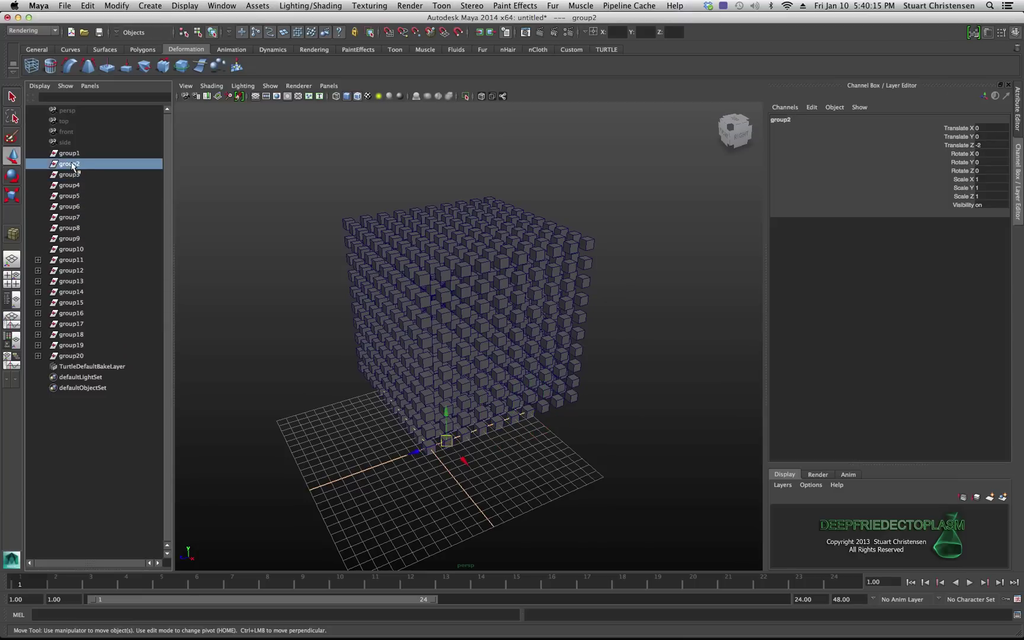
pyautogui.click(76, 154)
# Go through group11 to group20 one at a time to check which layer of cubes each contains
pyautogui.click(67, 261)
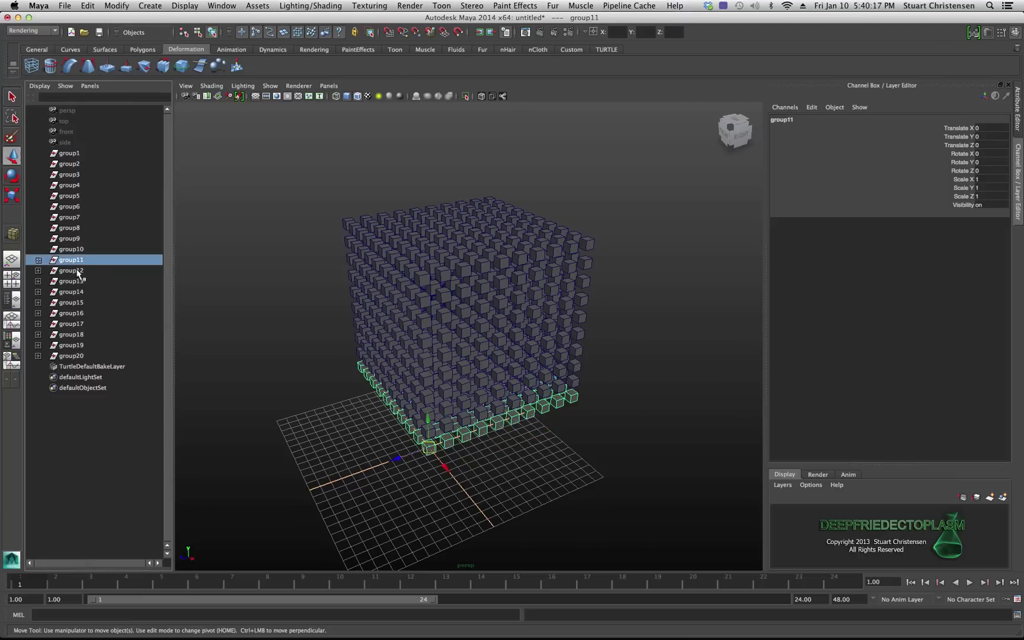
pyautogui.click(78, 271)
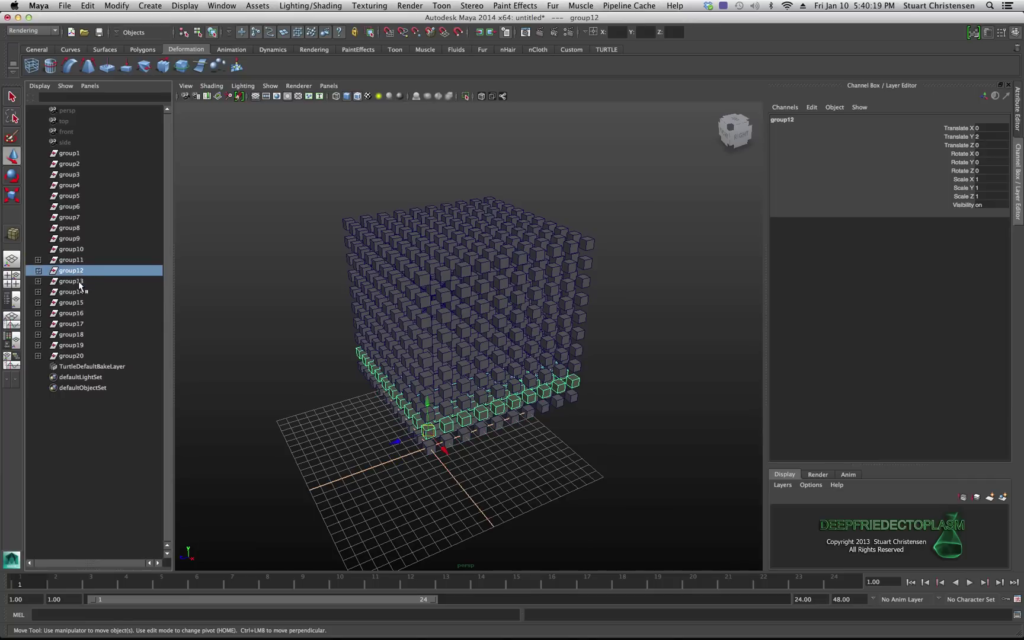
pyautogui.click(78, 281)
pyautogui.click(79, 291)
pyautogui.click(78, 302)
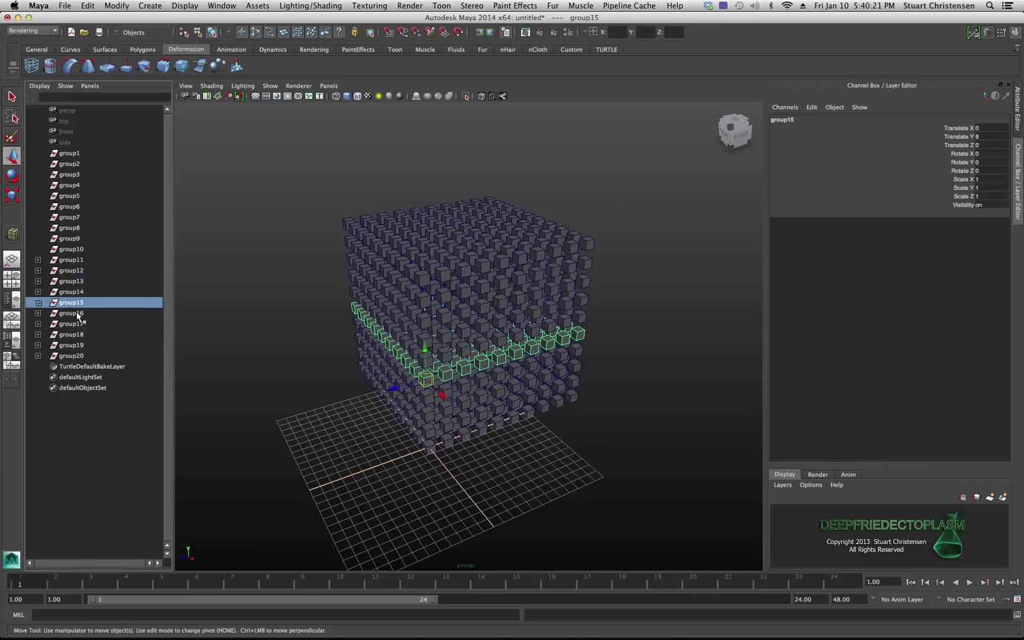
pyautogui.click(78, 313)
pyautogui.click(78, 324)
pyautogui.click(76, 335)
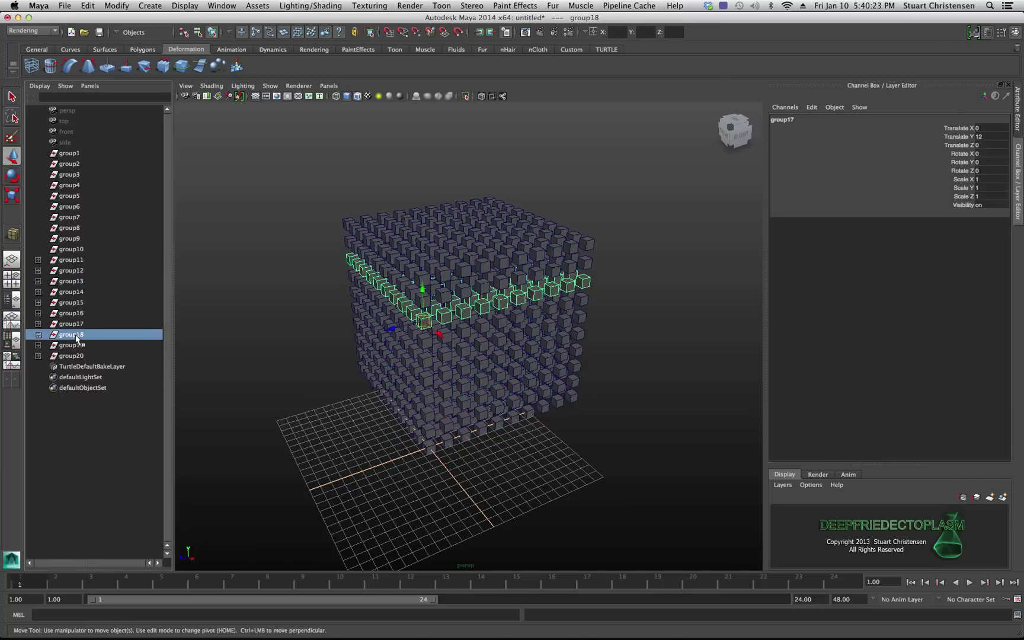
pyautogui.click(77, 346)
pyautogui.click(73, 356)
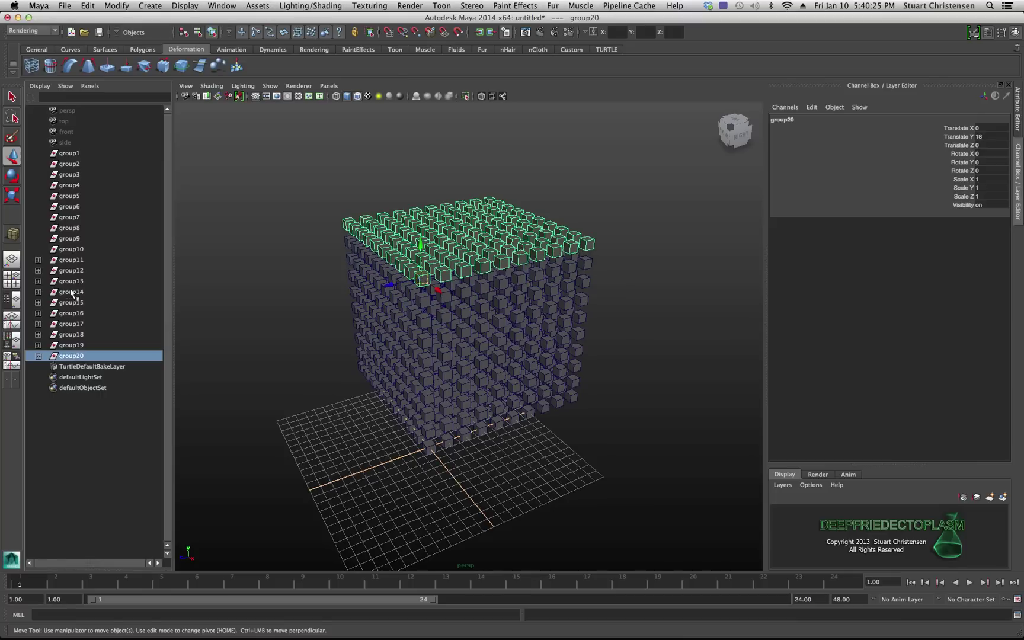
# Select all ten layer groups, group11 to group20, and combine them into a single group
pyautogui.click(72, 260)
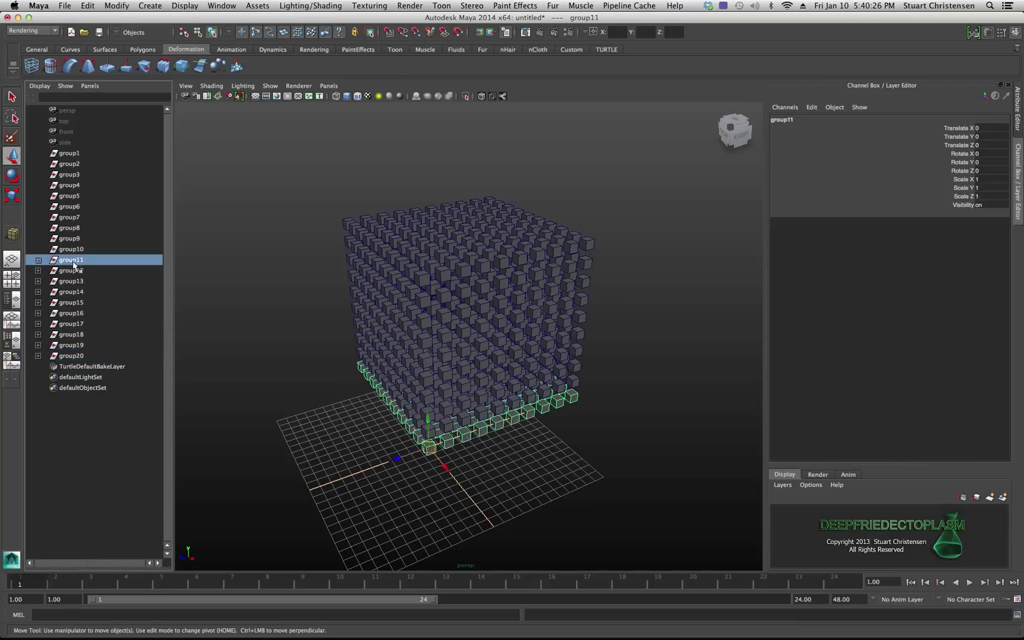
pyautogui.keyDown('shift'); pyautogui.click(69, 355); pyautogui.keyUp('shift')
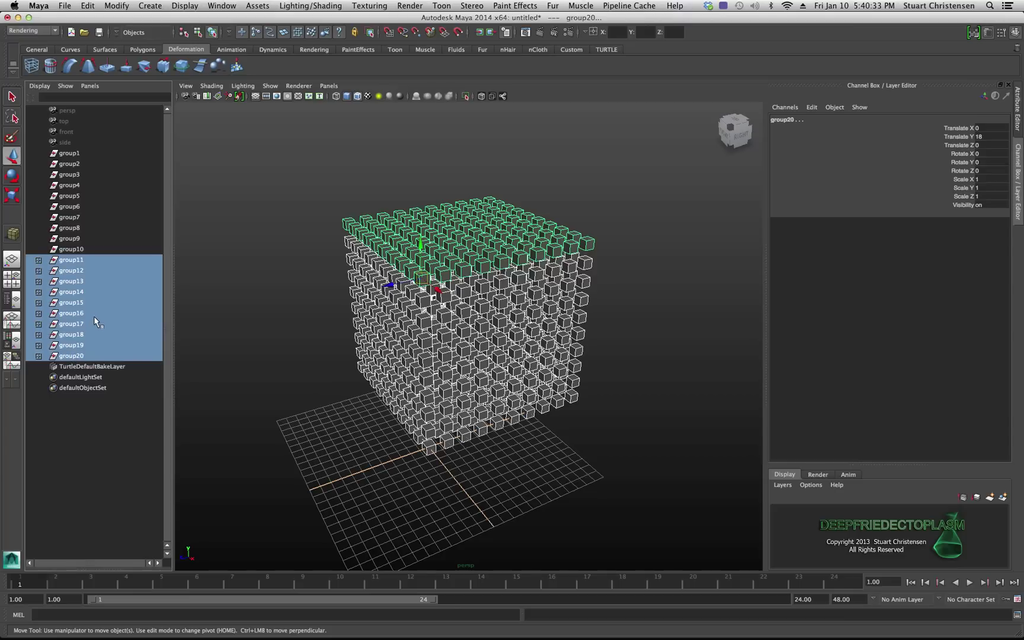
pyautogui.click(39, 50)
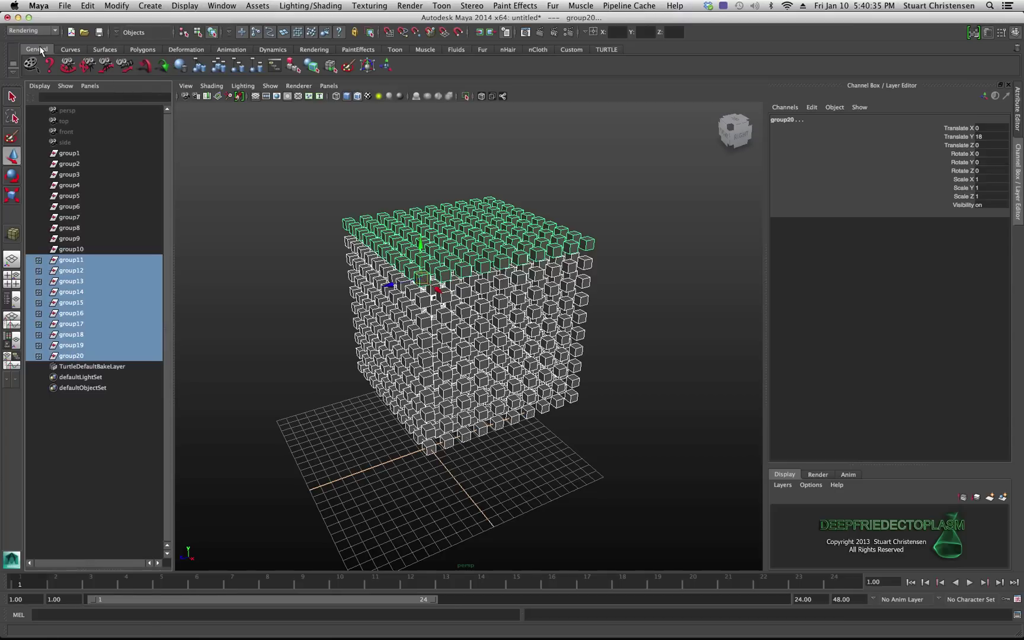
pyautogui.click(199, 66)
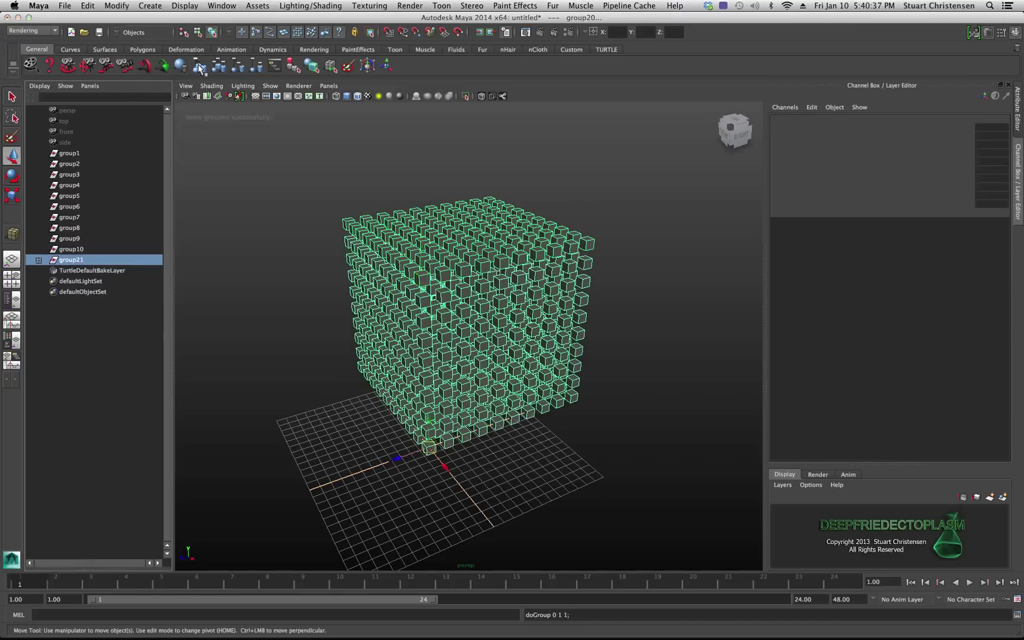
# Check the leftover groups between group1 and group10 for any cubes they still contain
pyautogui.click(71, 154)
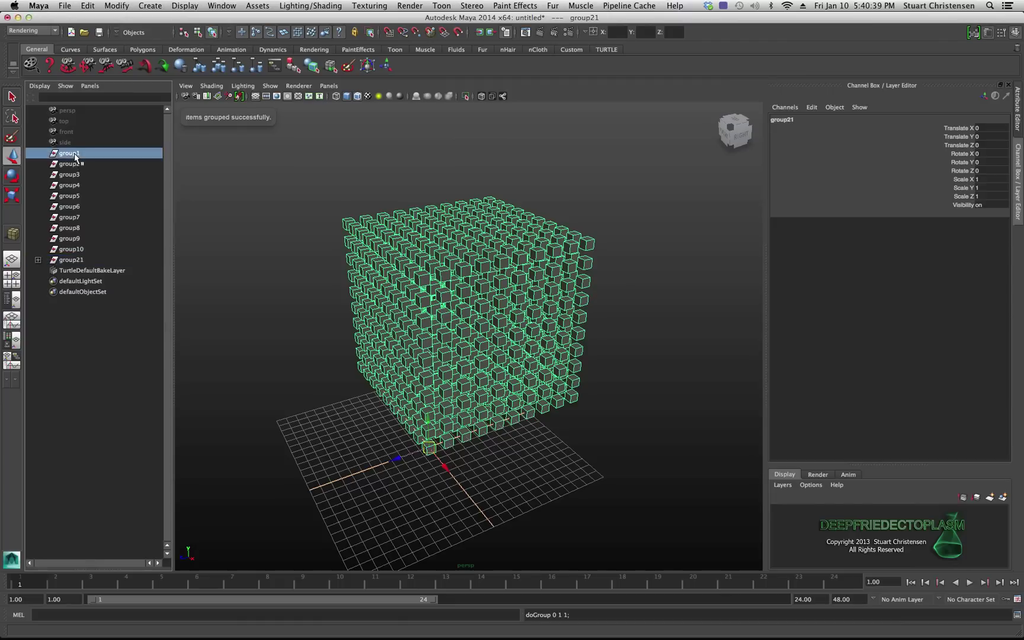
pyautogui.click(73, 166)
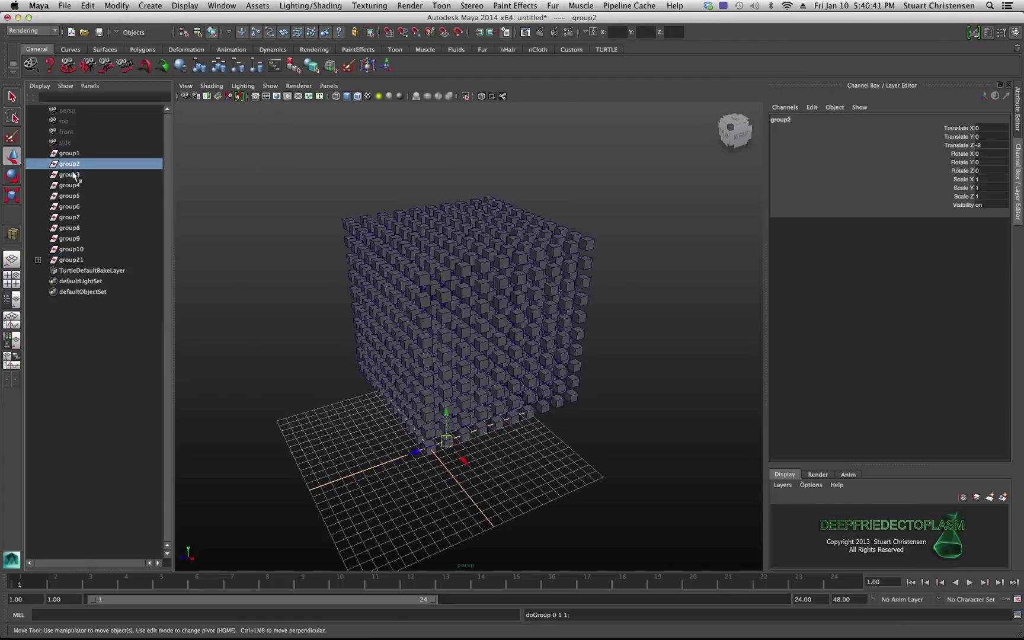
pyautogui.click(72, 175)
pyautogui.click(70, 186)
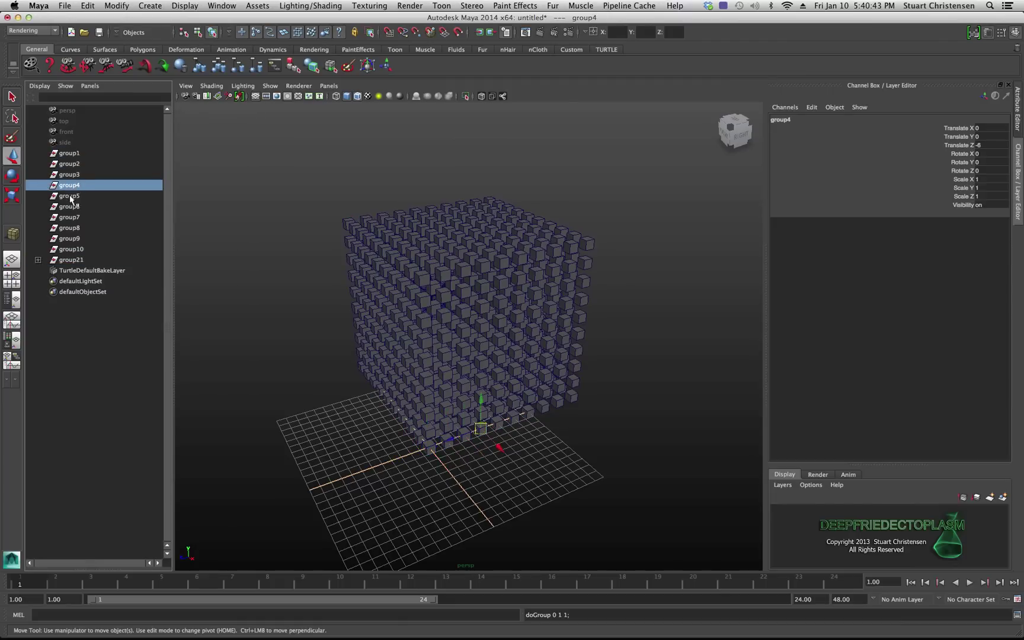
pyautogui.click(71, 249)
pyautogui.click(72, 239)
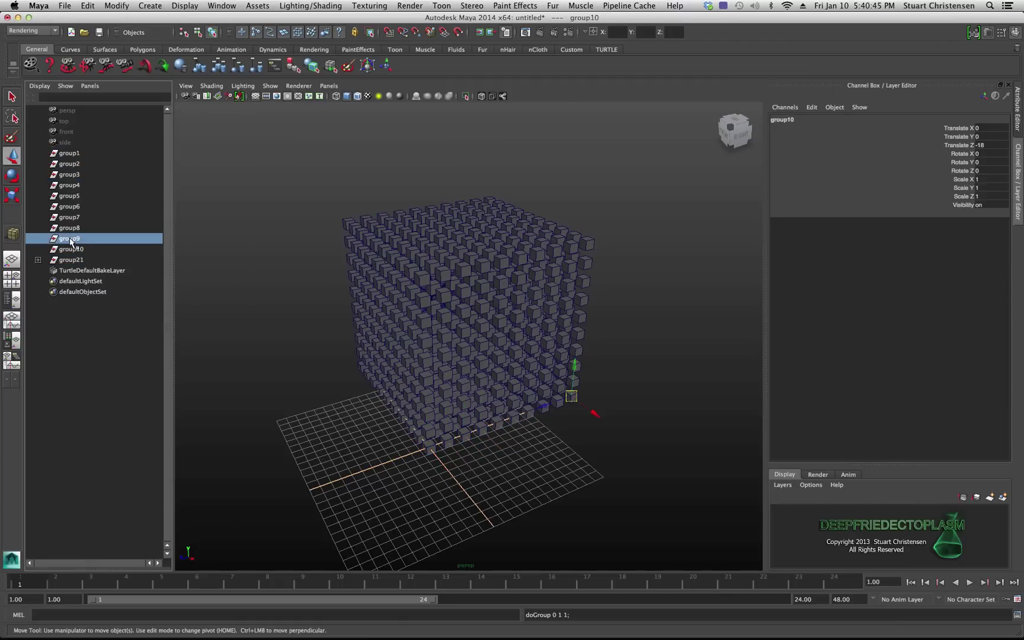
pyautogui.click(74, 229)
pyautogui.click(74, 215)
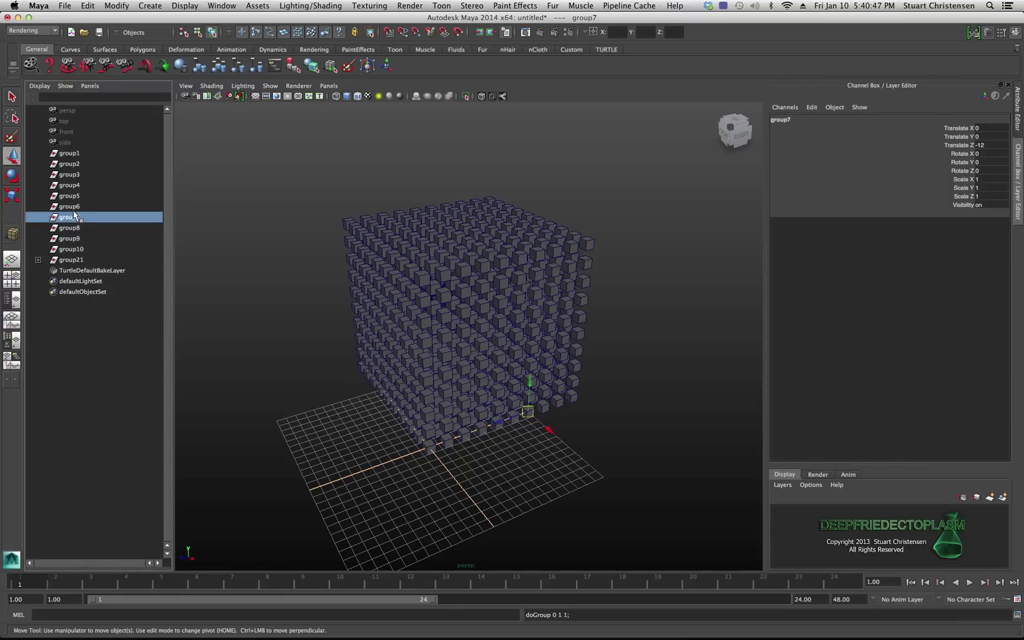
# Delete the ten leftover groups, group1 to group10, from the Outliner
pyautogui.click(73, 206)
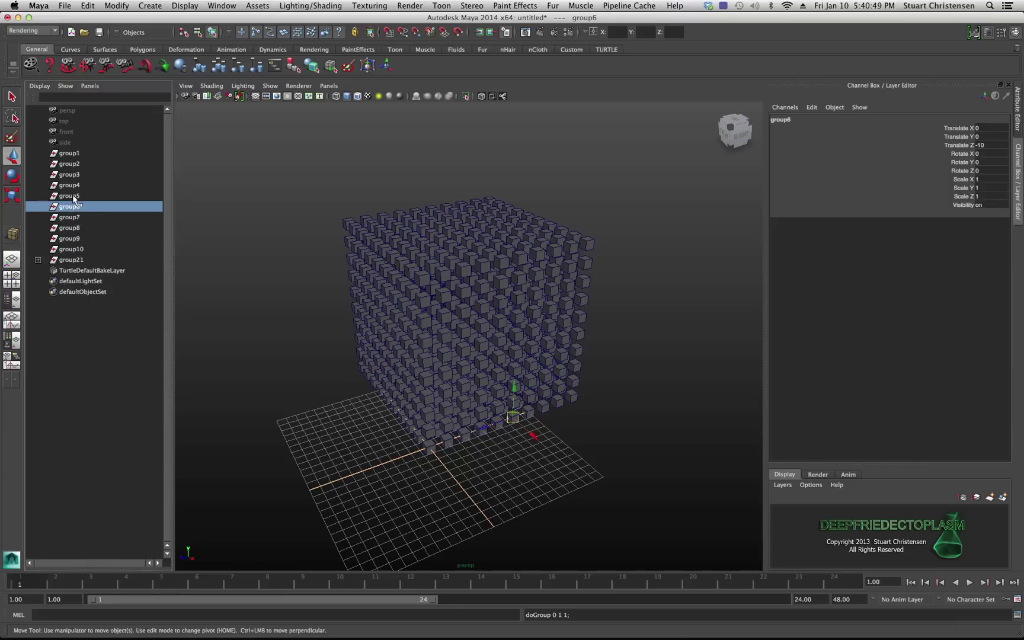
pyautogui.click(72, 196)
pyautogui.click(73, 186)
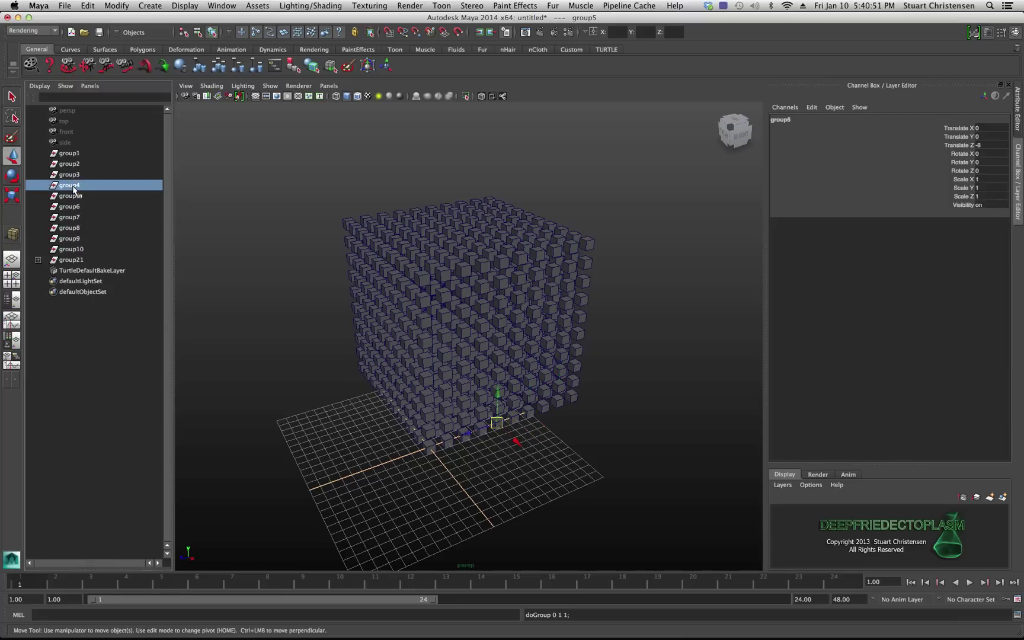
pyautogui.click(66, 250)
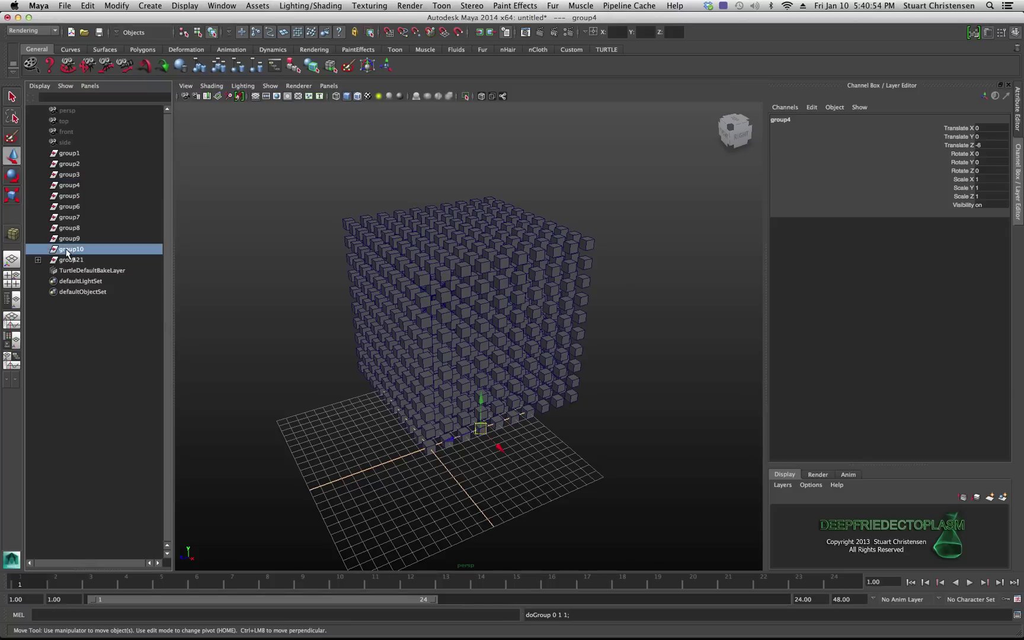
pyautogui.keyDown('shift'); pyautogui.click(68, 156); pyautogui.keyUp('shift')
pyautogui.press('Delete')
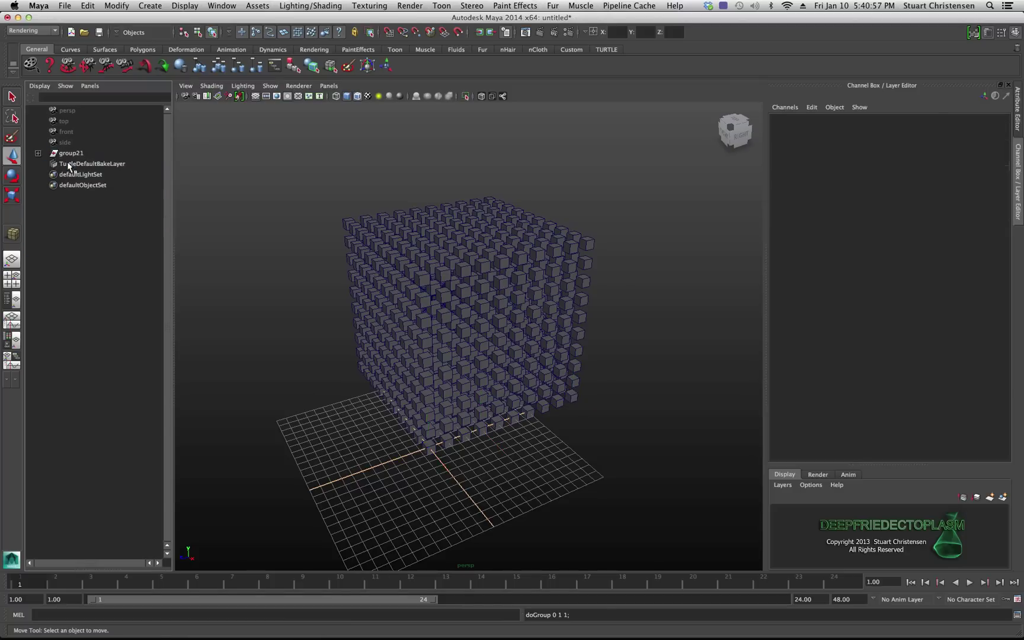
# Delete the construction history of group21, which holds the whole cube array
pyautogui.click(73, 154)
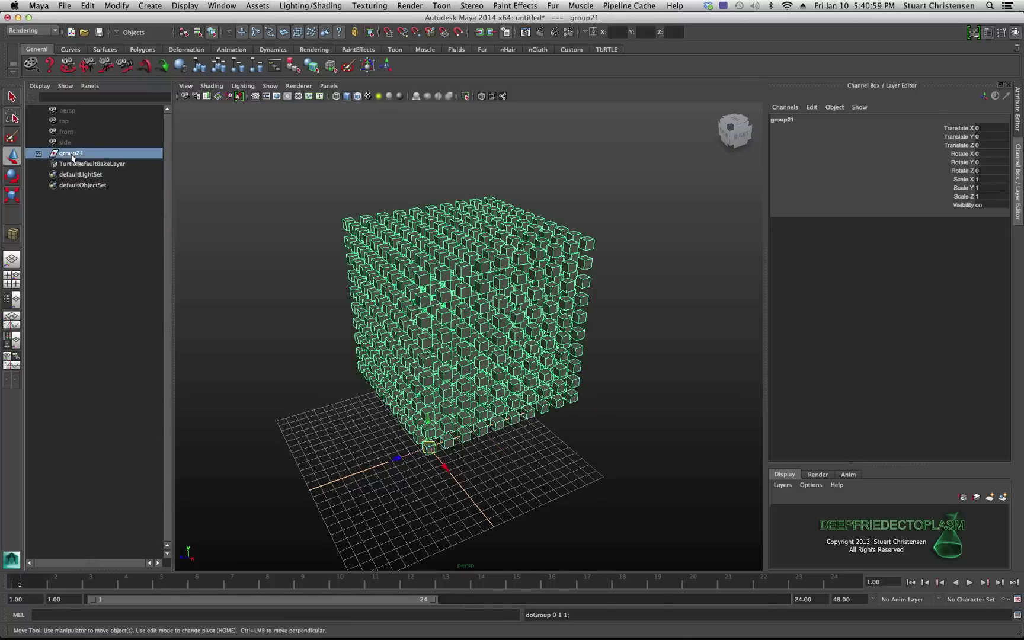
pyautogui.click(89, 5)
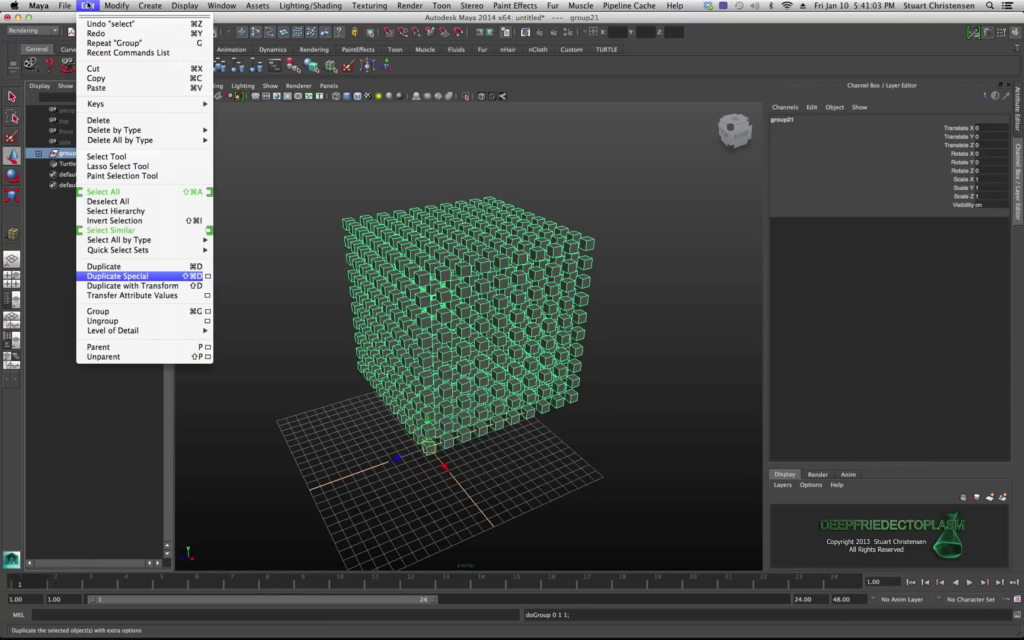
pyautogui.moveTo(110, 6)
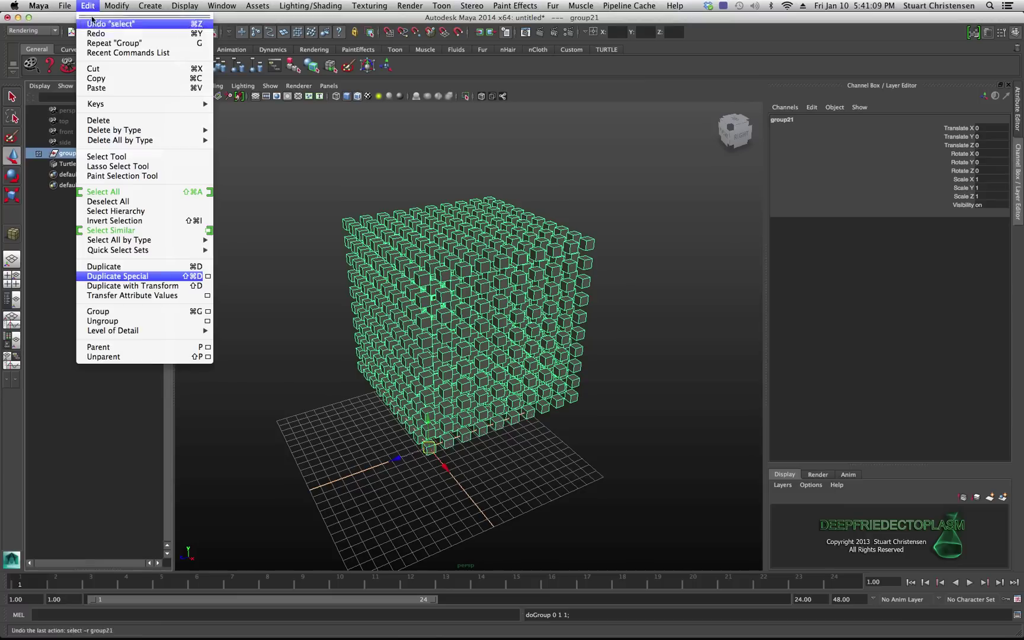
pyautogui.moveTo(99, 133)
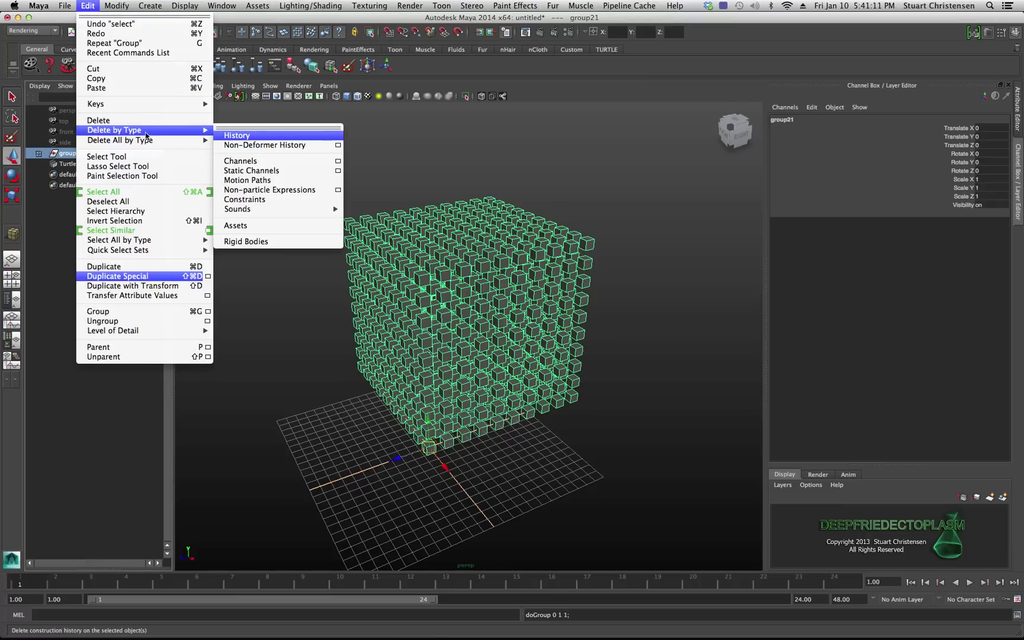
pyautogui.click(239, 138)
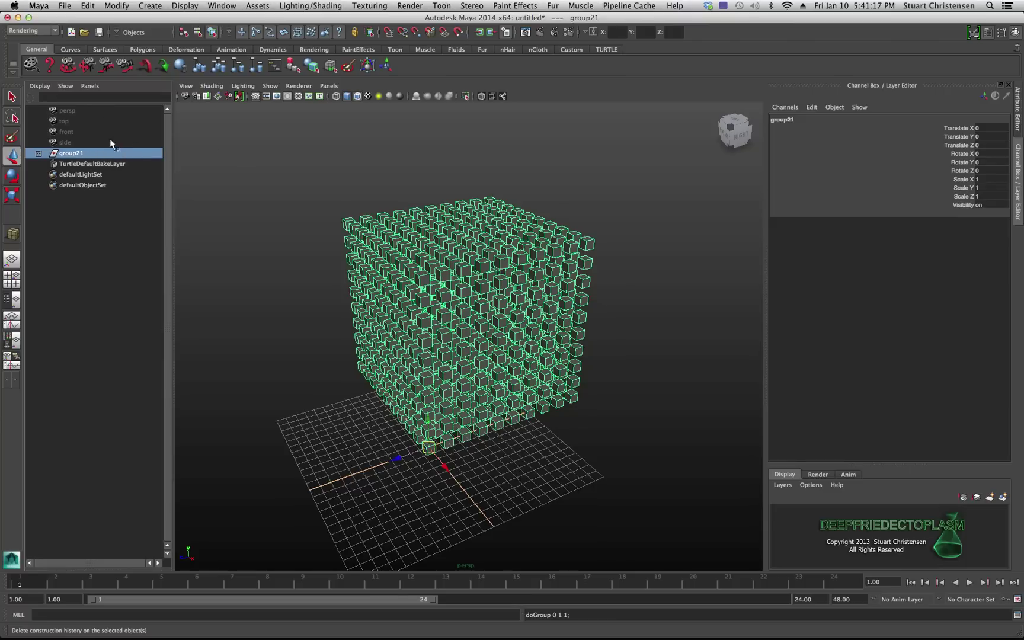
# Expand group21 and its group11 in the Outliner and go through pCube1 to pCube13 to check each cube's position in the array
pyautogui.click(37, 86)
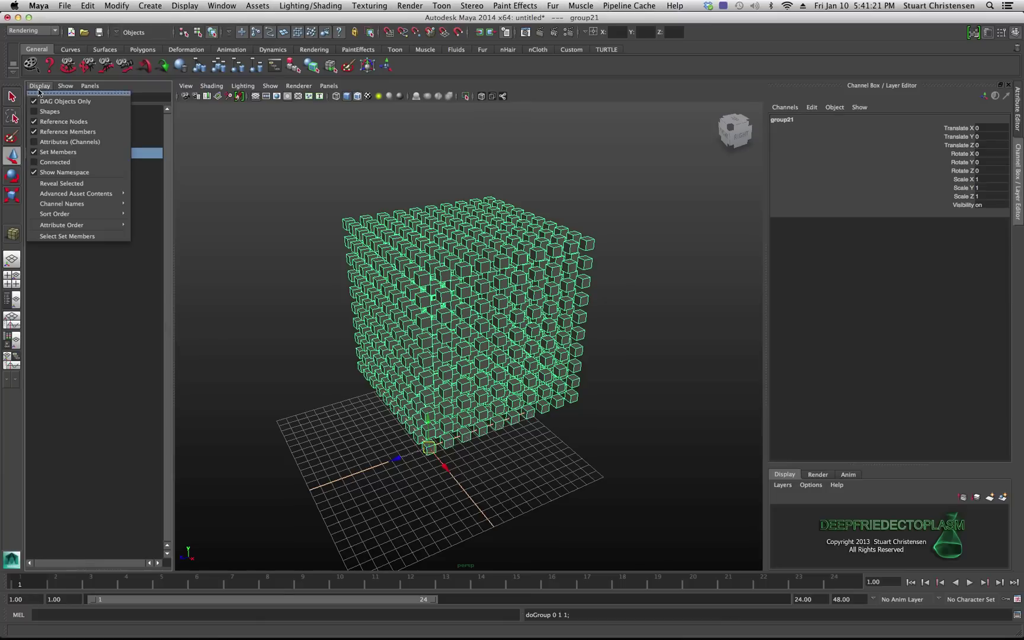
pyautogui.click(98, 262)
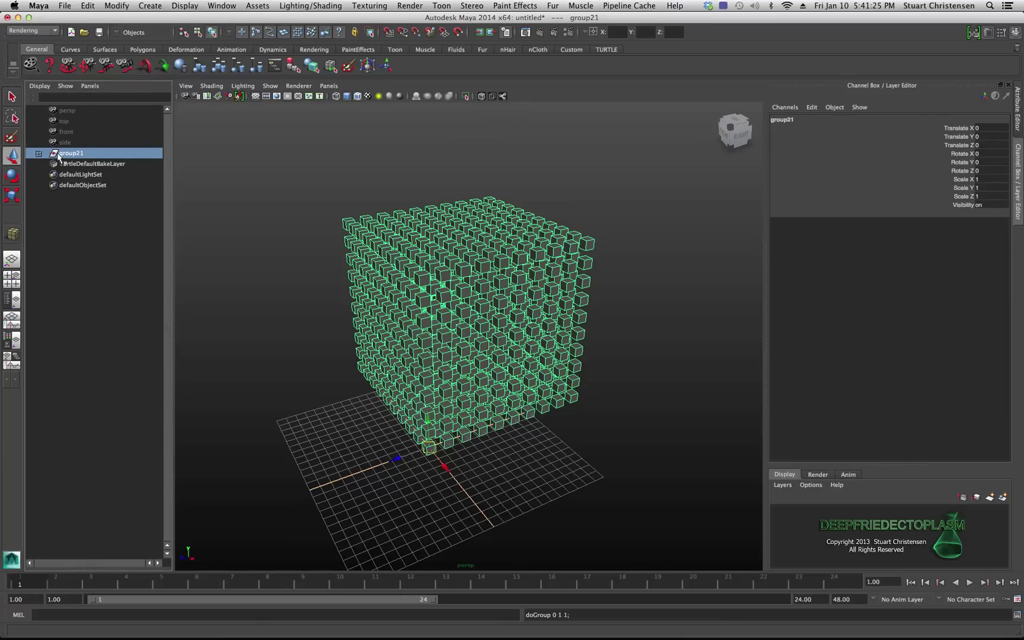
pyautogui.click(38, 153)
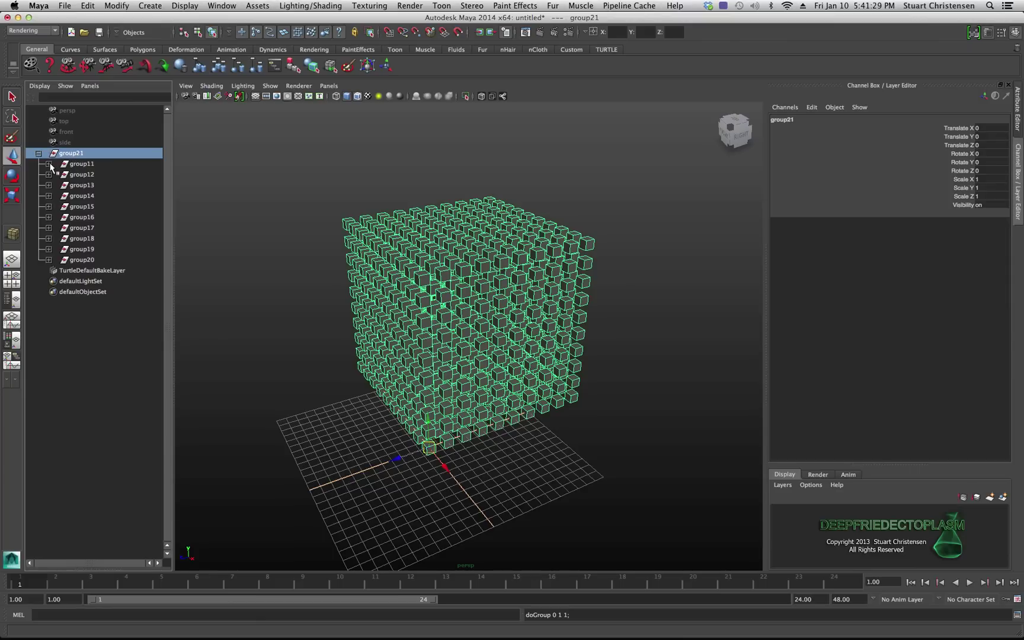
pyautogui.click(49, 164)
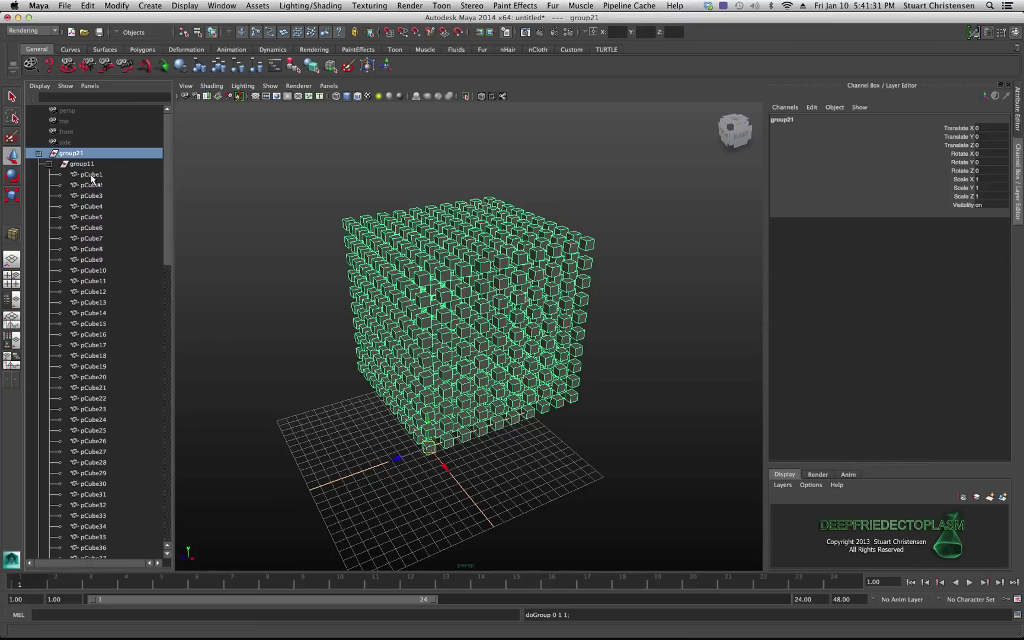
pyautogui.click(91, 174)
pyautogui.click(96, 186)
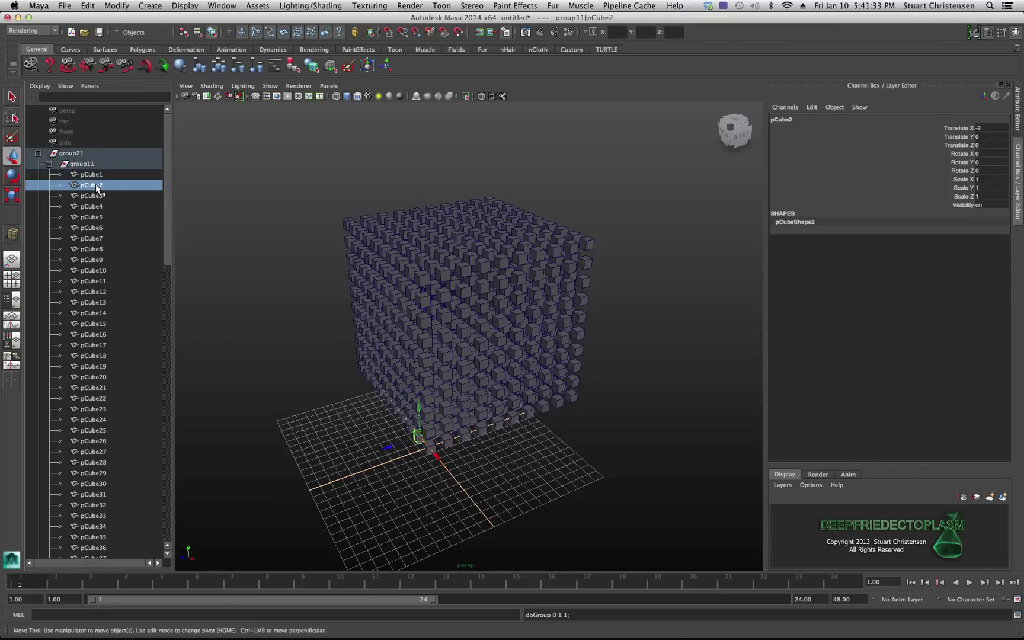
pyautogui.click(97, 196)
pyautogui.click(89, 210)
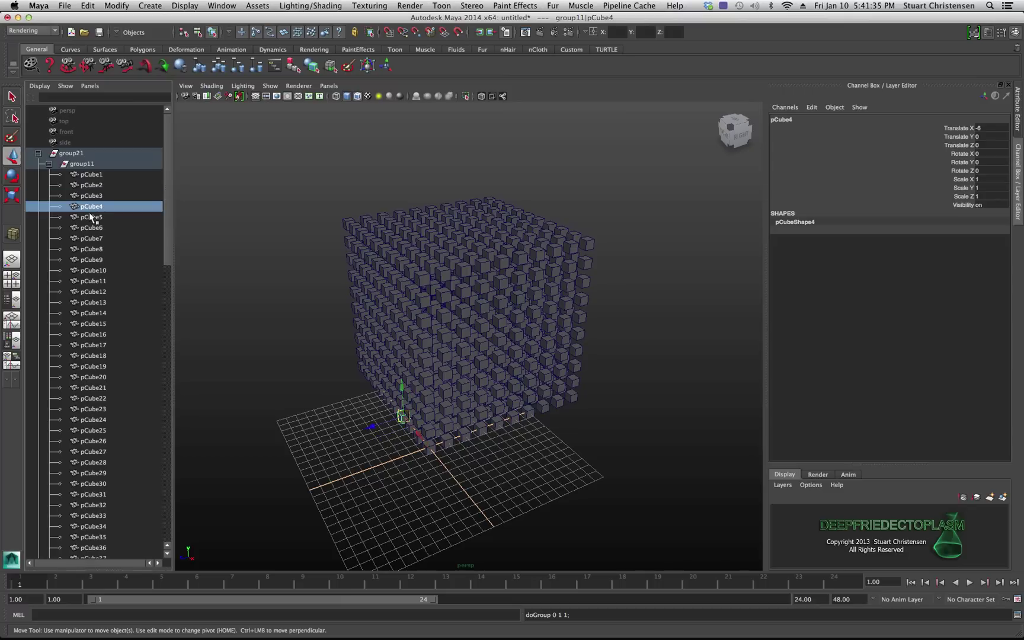
pyautogui.click(89, 215)
pyautogui.click(88, 228)
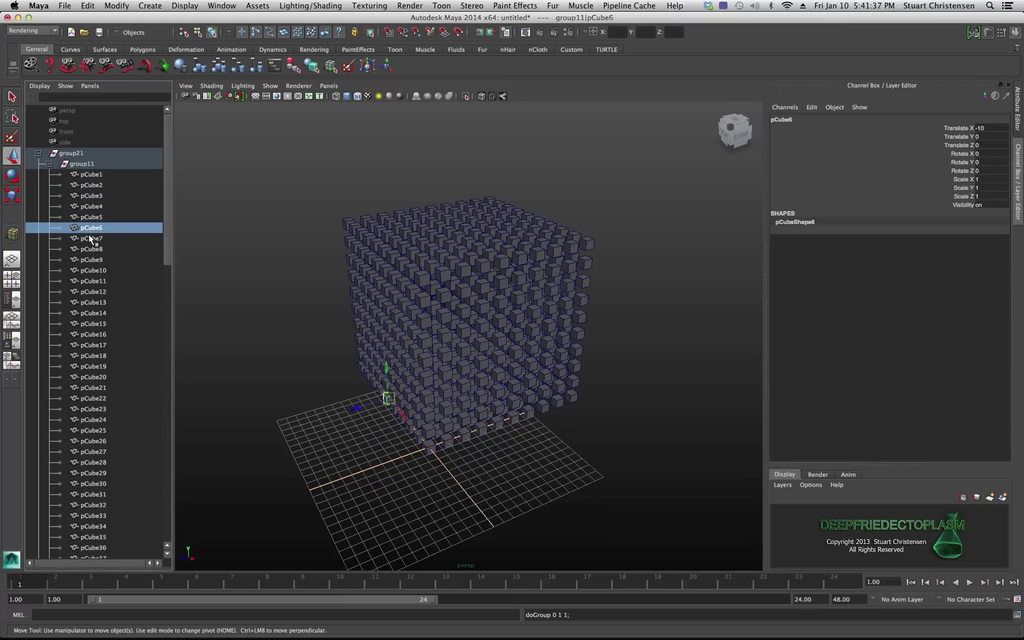
pyautogui.click(89, 240)
pyautogui.click(90, 249)
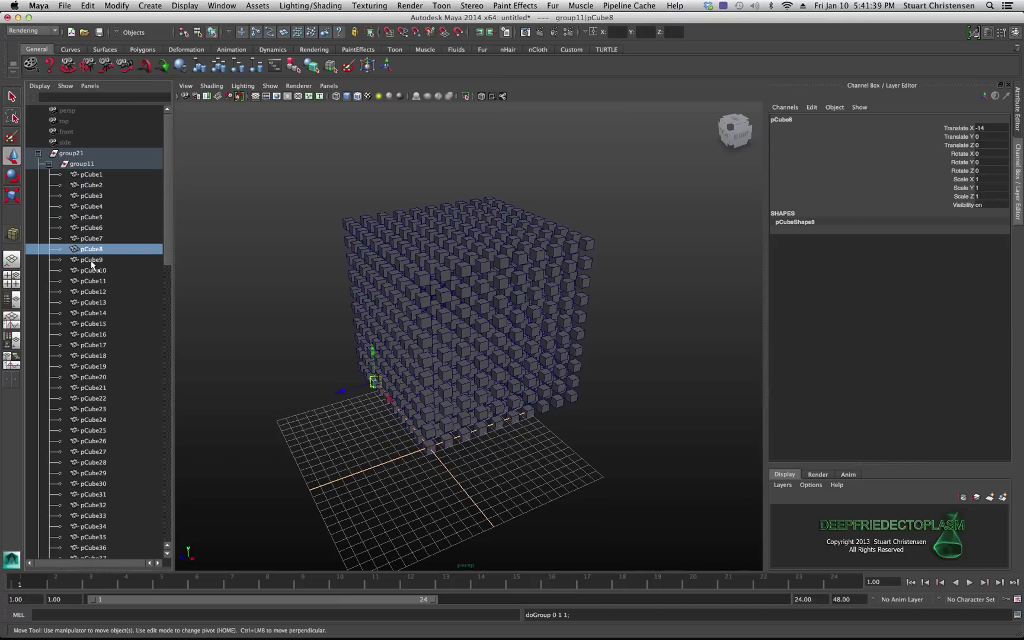
pyautogui.click(91, 260)
pyautogui.click(96, 271)
pyautogui.click(96, 282)
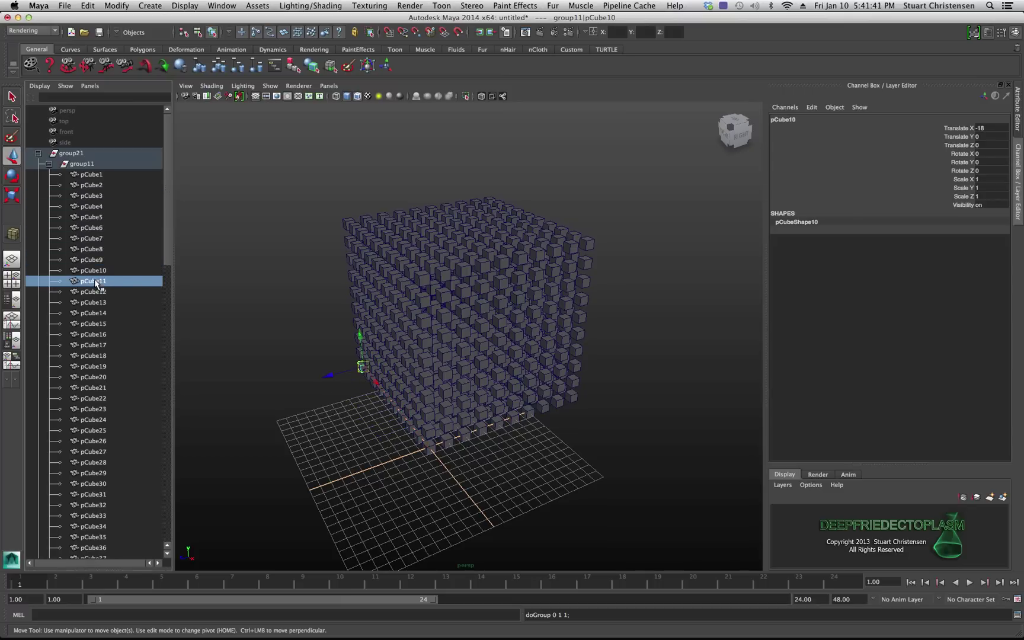
pyautogui.click(96, 292)
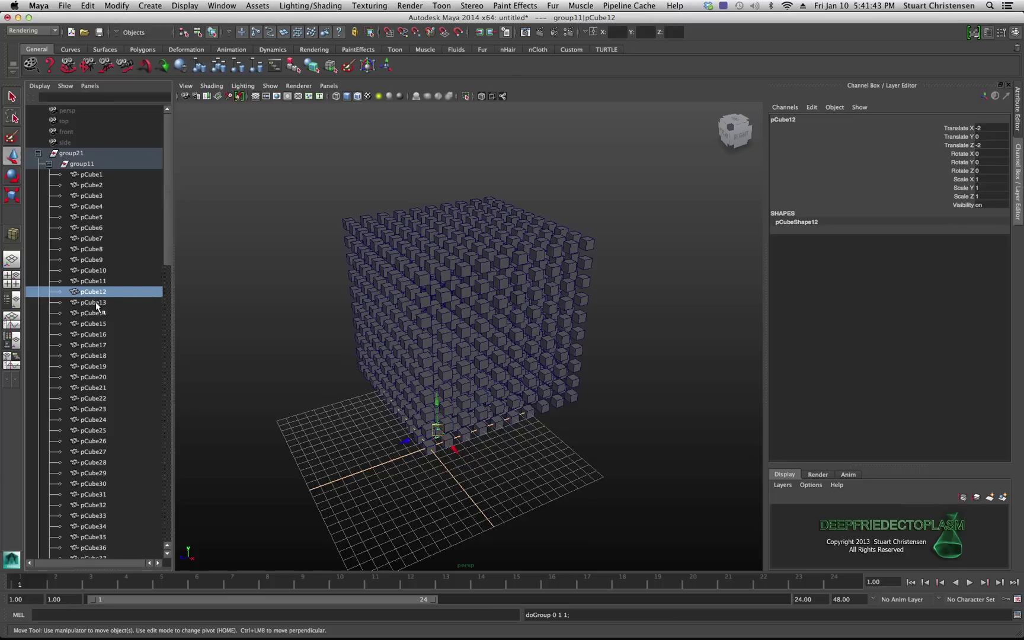
pyautogui.click(95, 302)
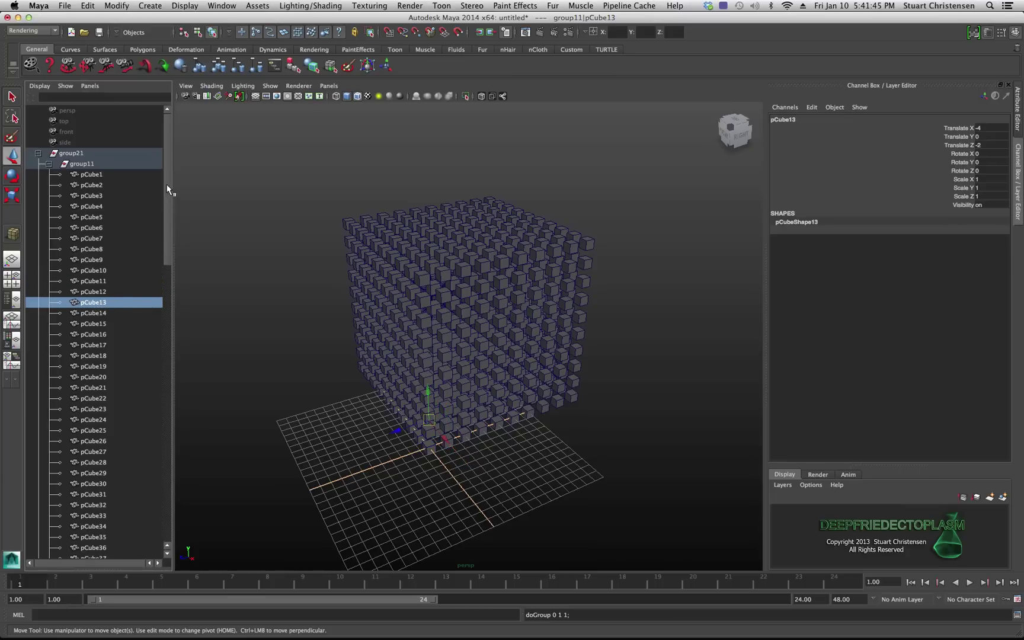
pyautogui.scroll(-1, 167, 186)
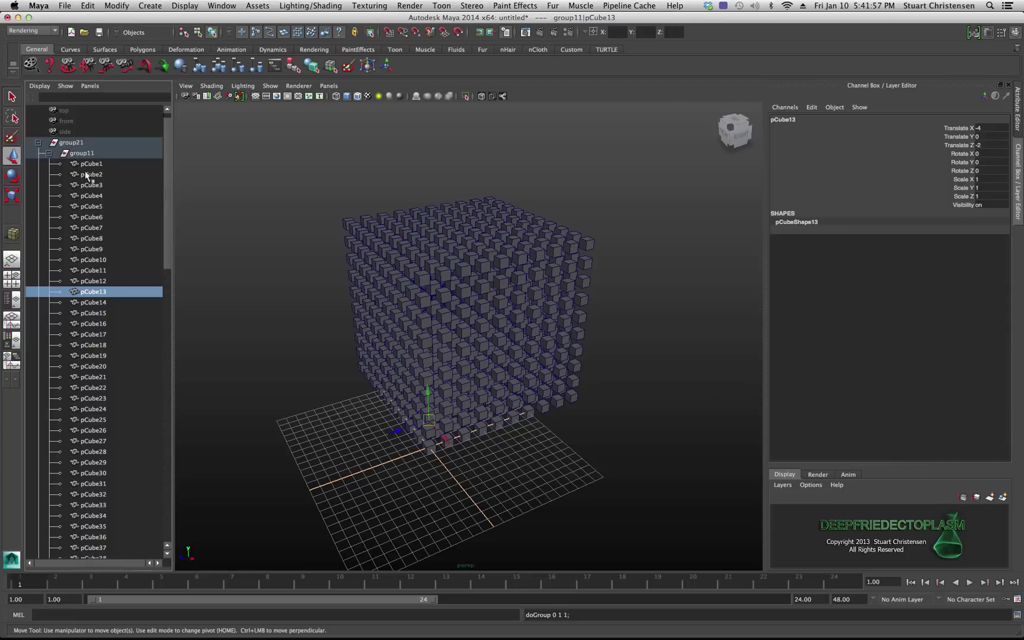
# Select group21 and look through the cubes listed inside group11 and group12
pyautogui.click(66, 144)
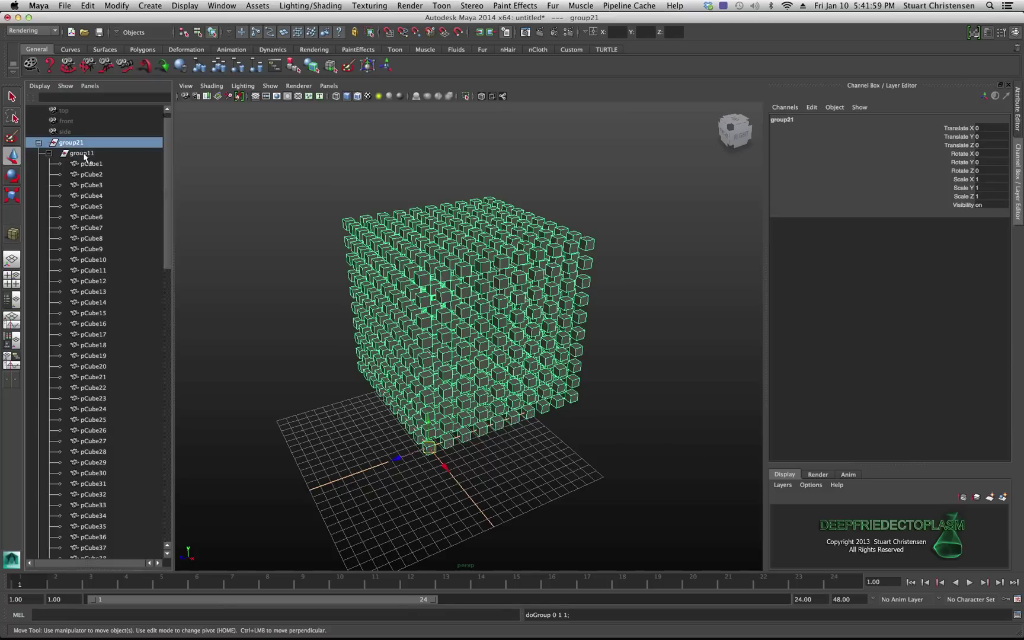
pyautogui.scroll(-20, 85, 251)
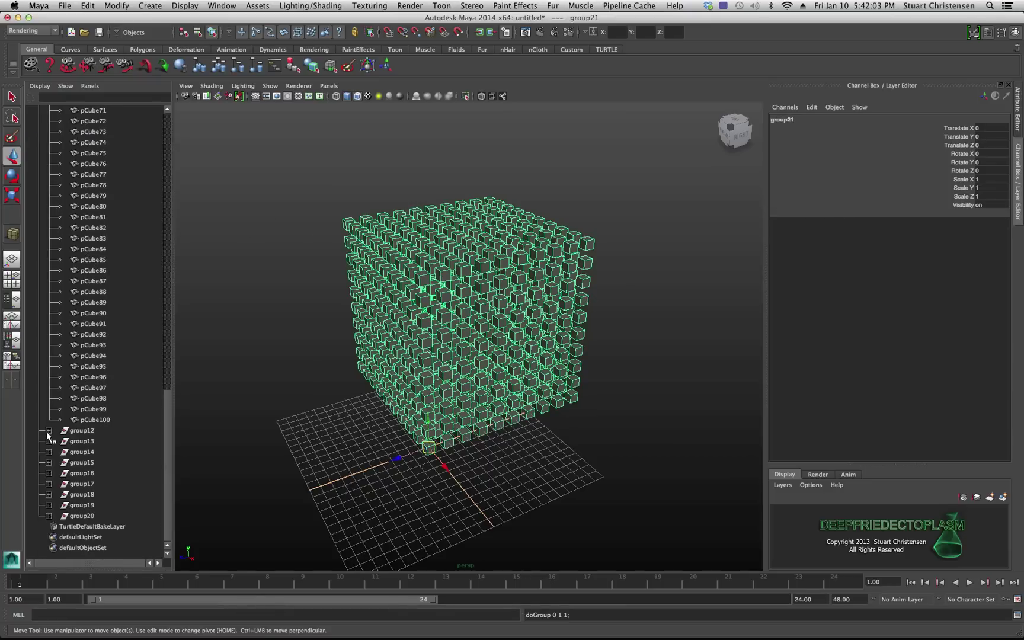
pyautogui.scroll(20, 47, 431)
pyautogui.scroll(-20, 90, 370)
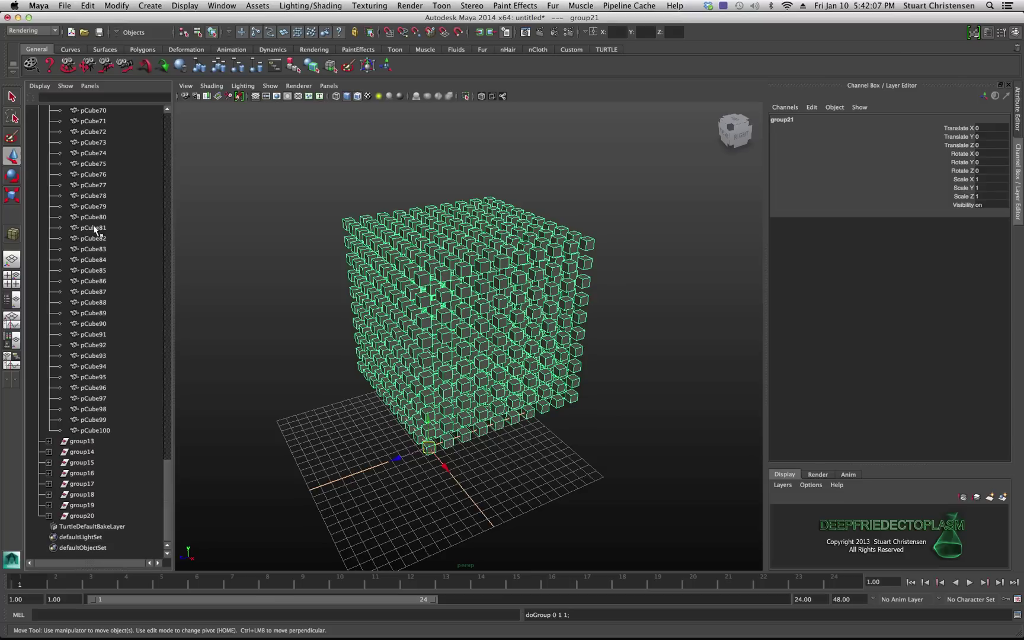
# Deselect everything, switch to the single perspective view and examine the cube array from the side and at an angle
pyautogui.click(208, 218)
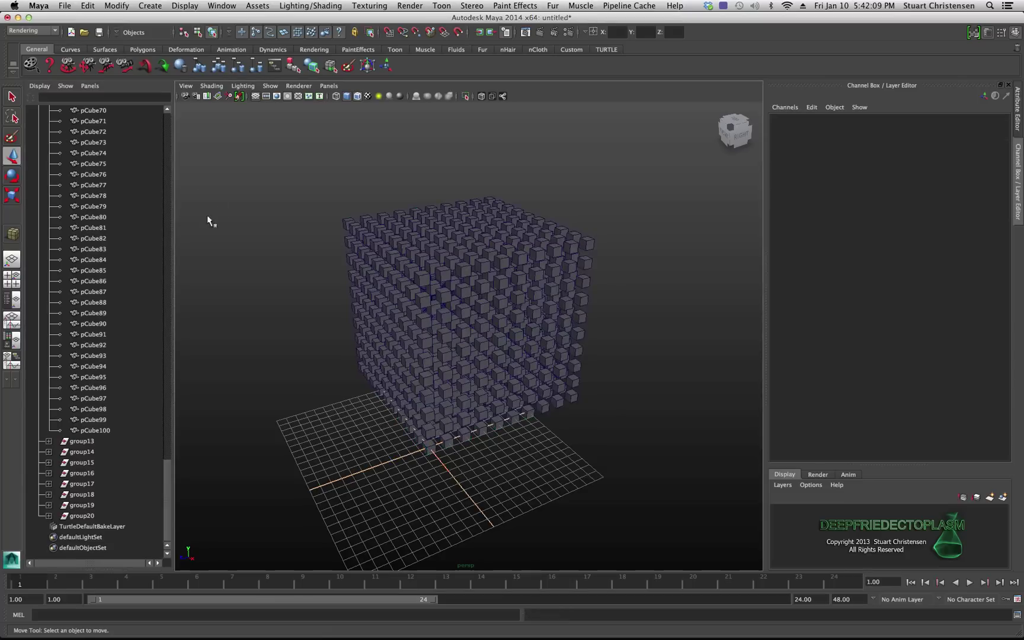
pyautogui.click(11, 259)
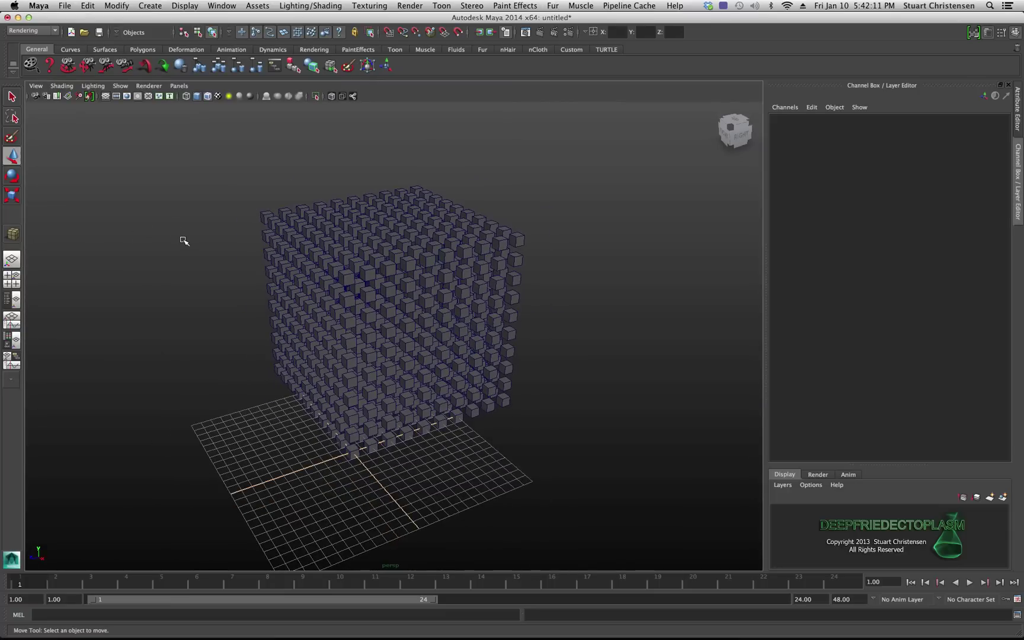
pyautogui.keyDown('alt'); pyautogui.moveTo(184, 240); pyautogui.dragTo(149, 239); pyautogui.keyUp('alt')
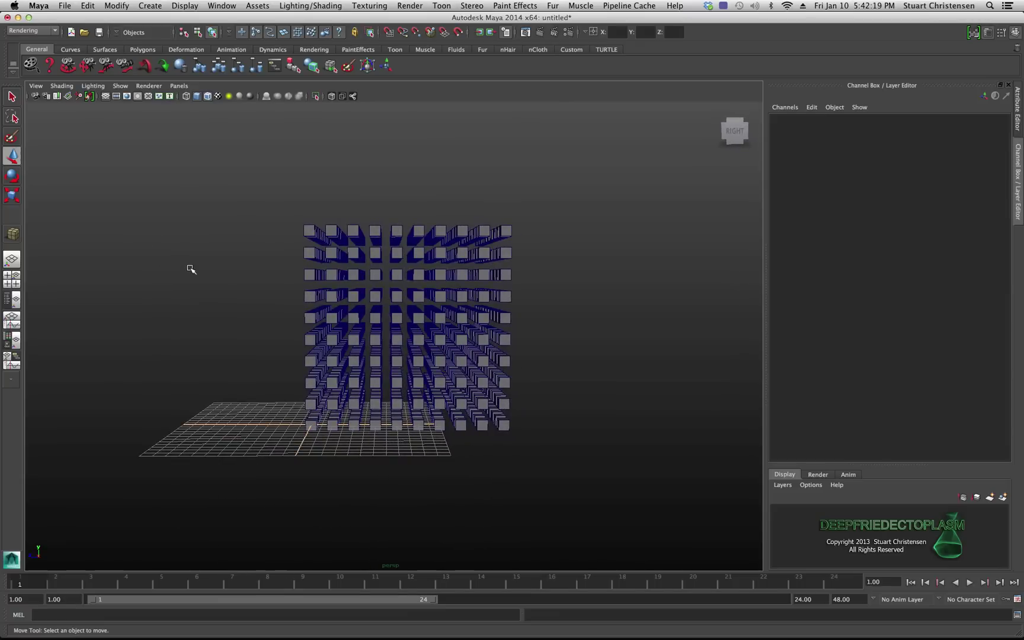
pyautogui.keyDown('alt'); pyautogui.moveTo(190, 269); pyautogui.dragTo(215, 292); pyautogui.keyUp('alt')
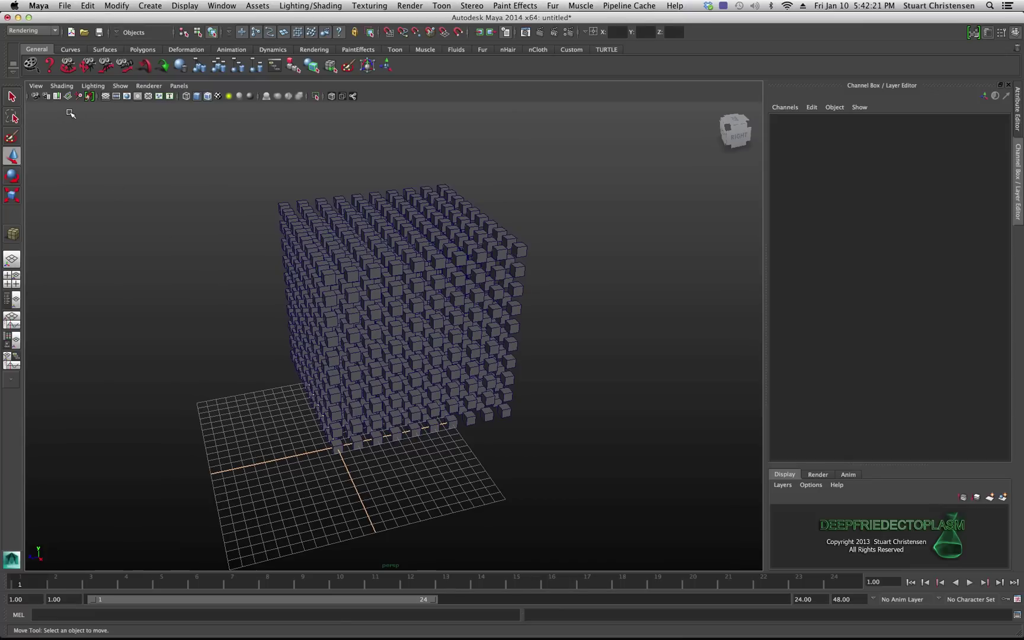
# Create a lattice deformer with the default settings and select the whole cube array in the viewport
pyautogui.click(186, 51)
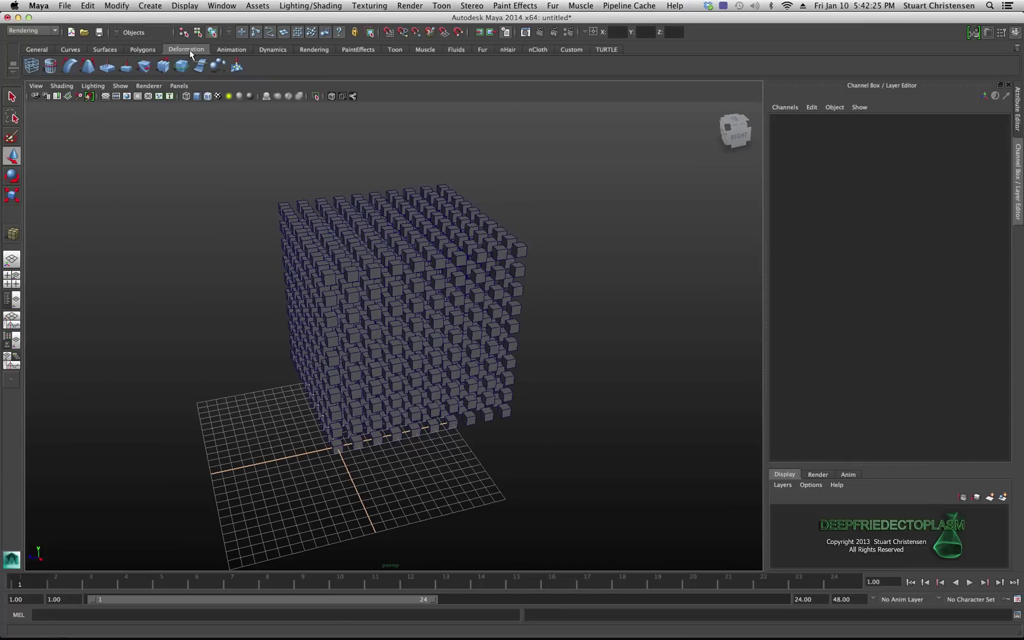
pyautogui.click(32, 66)
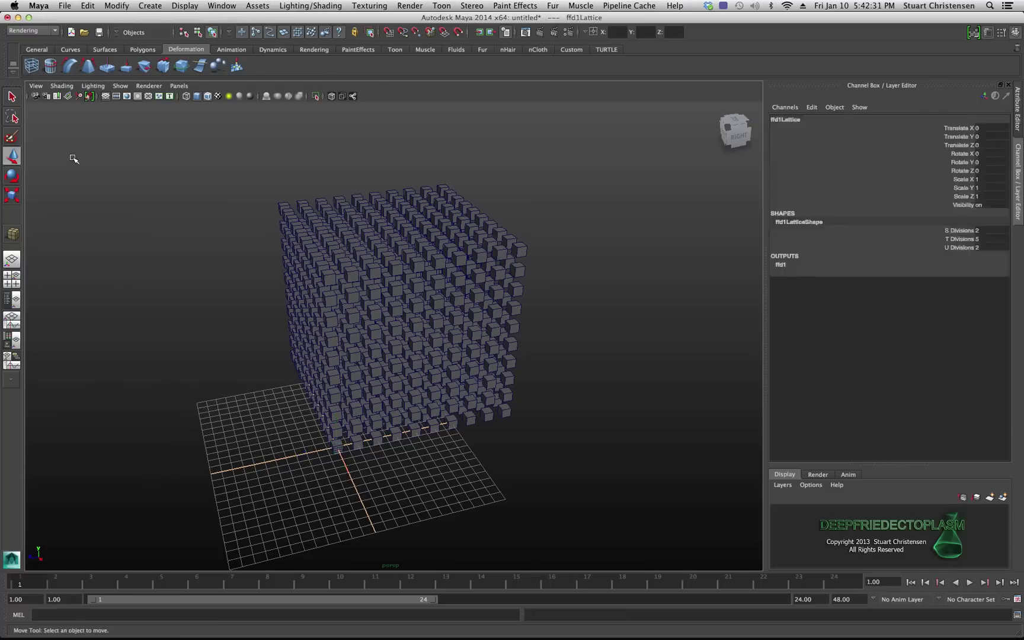
pyautogui.click(195, 238)
pyautogui.moveTo(225, 198); pyautogui.dragTo(574, 492)
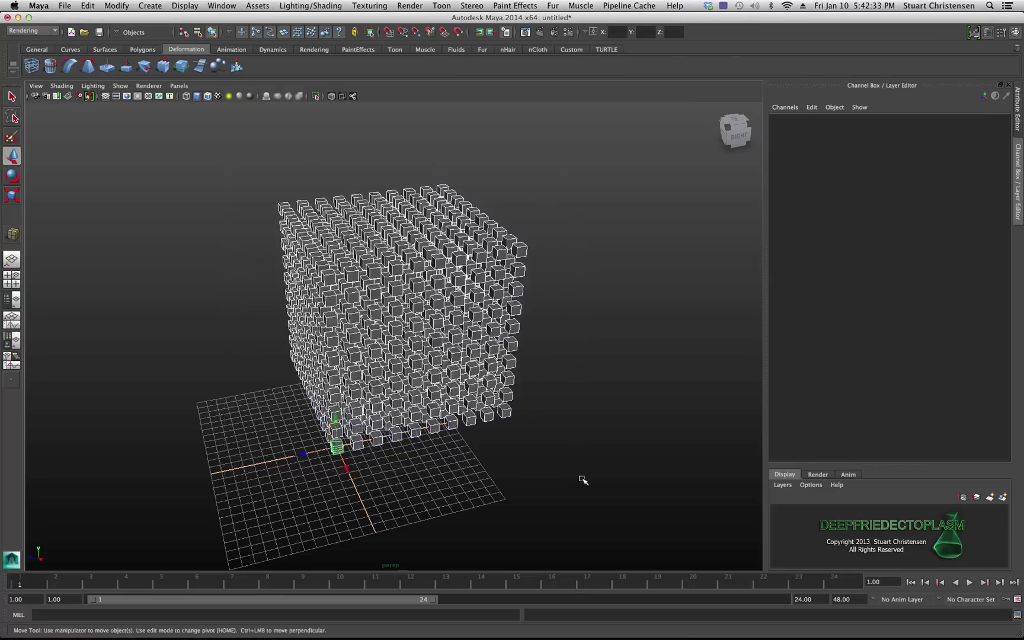
# Show the Outliner beside the perspective view and rename group21 as array_Group
pyautogui.click(13, 299)
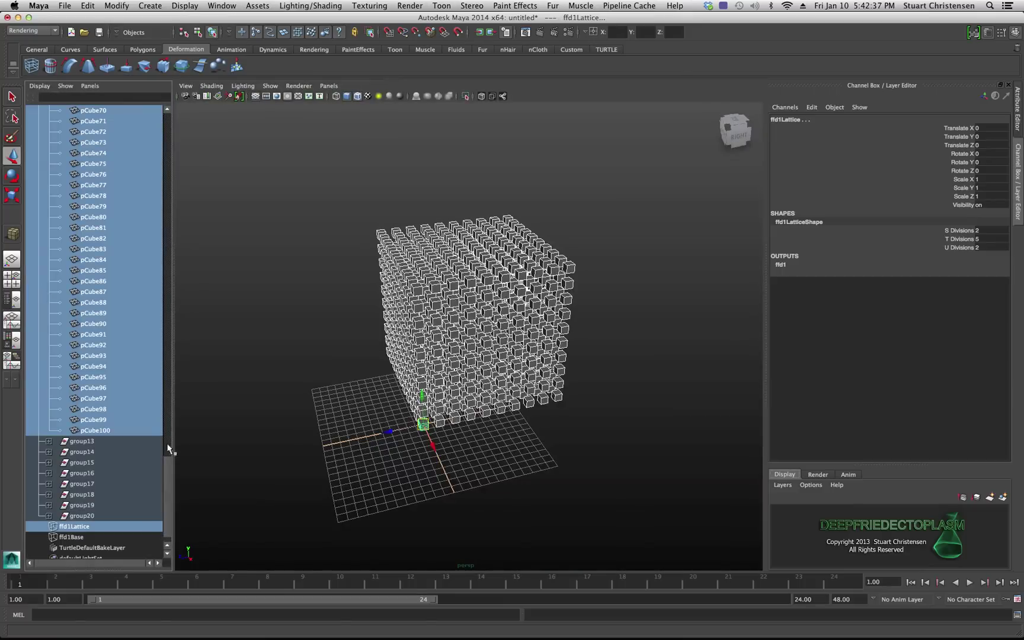
pyautogui.moveTo(160, 482); pyautogui.dragTo(182, 144)
pyautogui.click(83, 154)
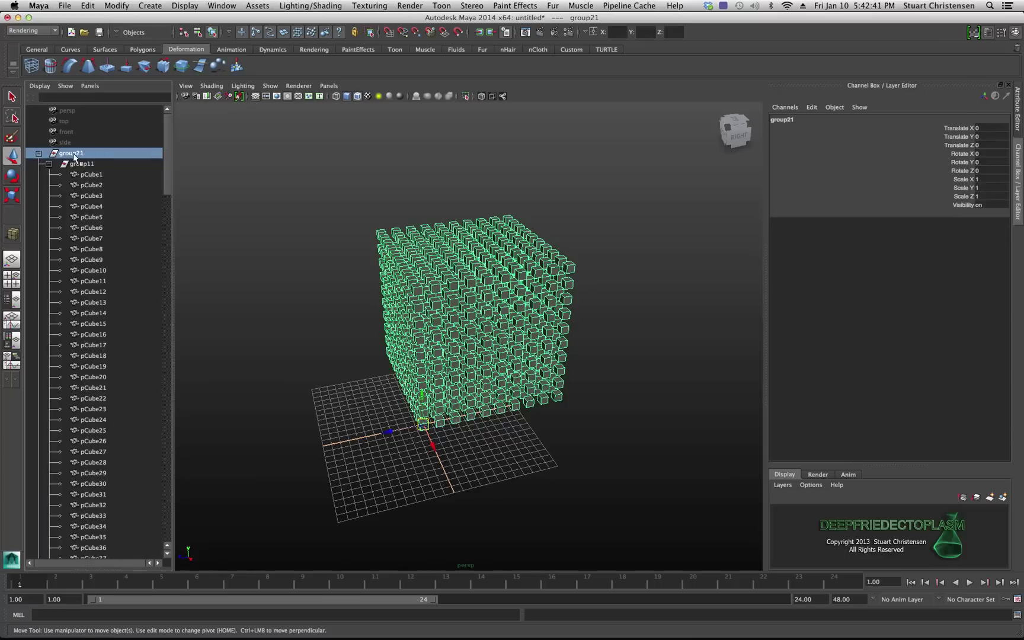
pyautogui.doubleClick(71, 154)
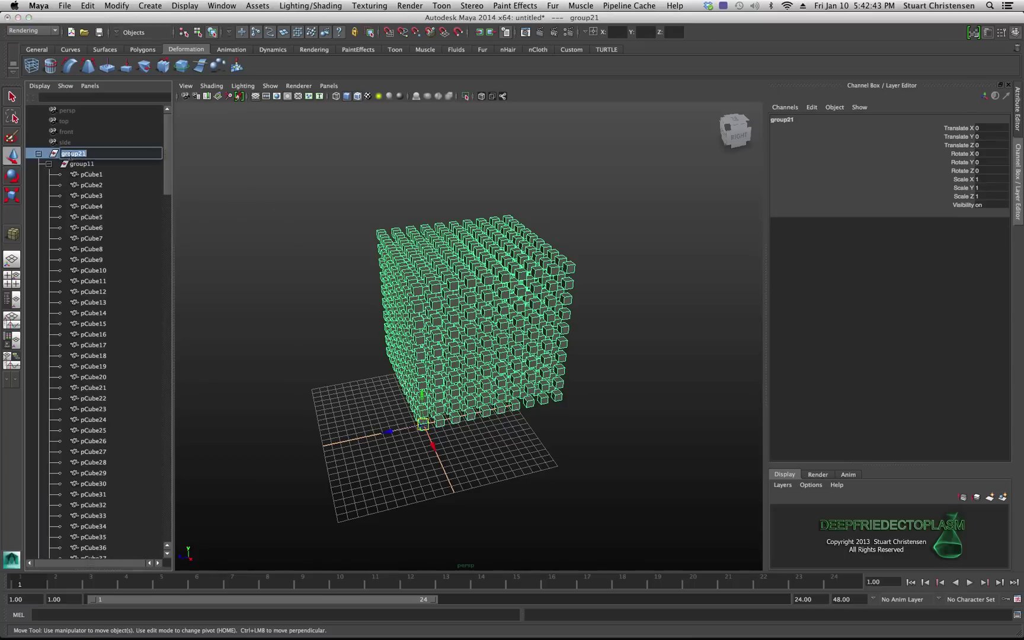
pyautogui.write('A')
pyautogui.write('rray_Group')
pyautogui.press('Return')
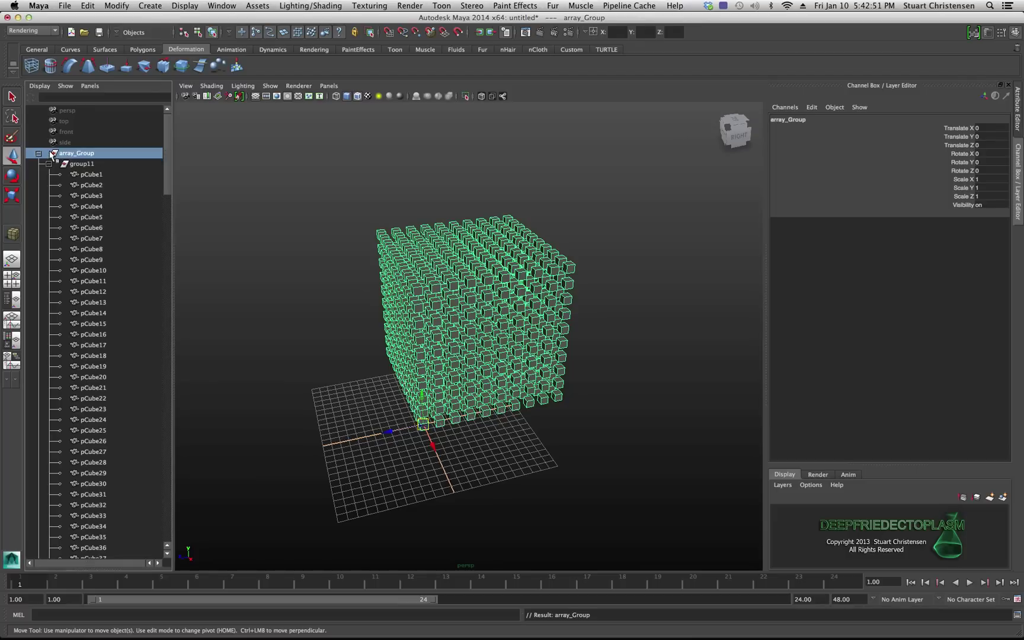
# Collapse array_Group, create a new lattice deformer on the whole group, and delete the old ffd1Lattice
pyautogui.click(38, 153)
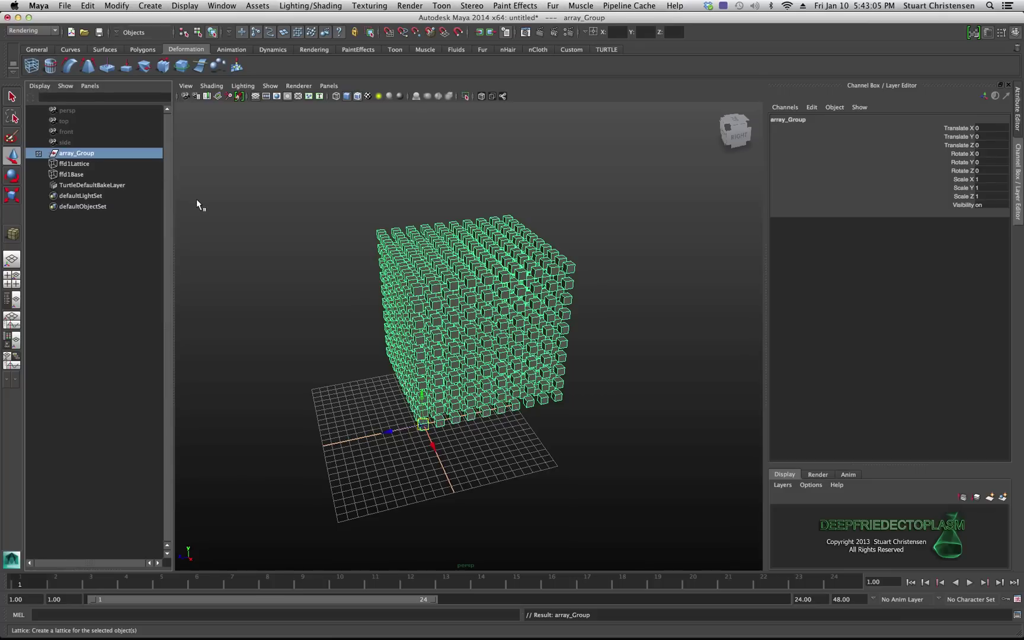
pyautogui.press('g')
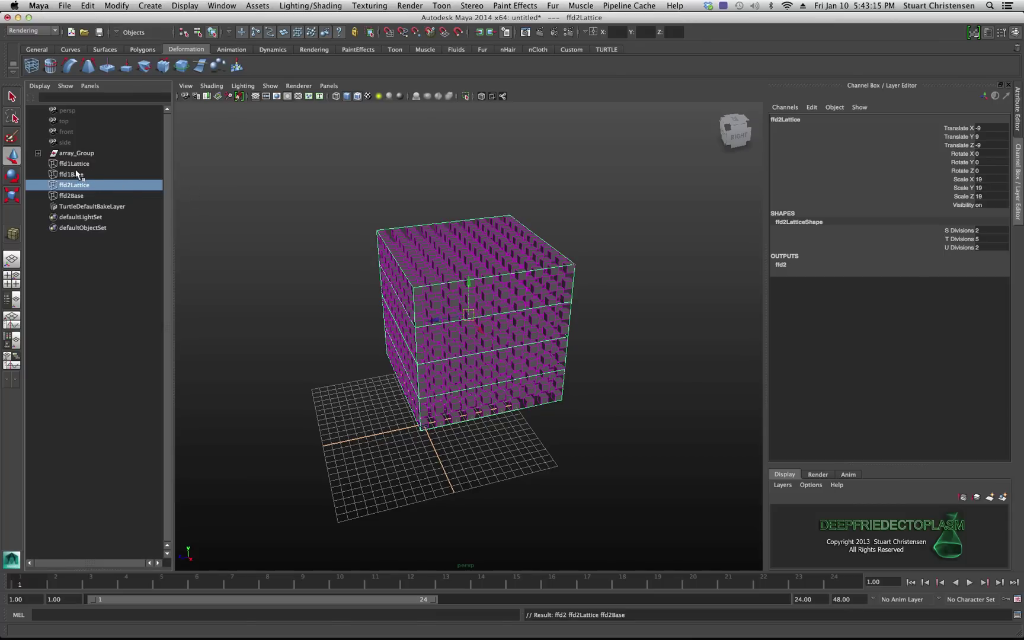
pyautogui.click(88, 6)
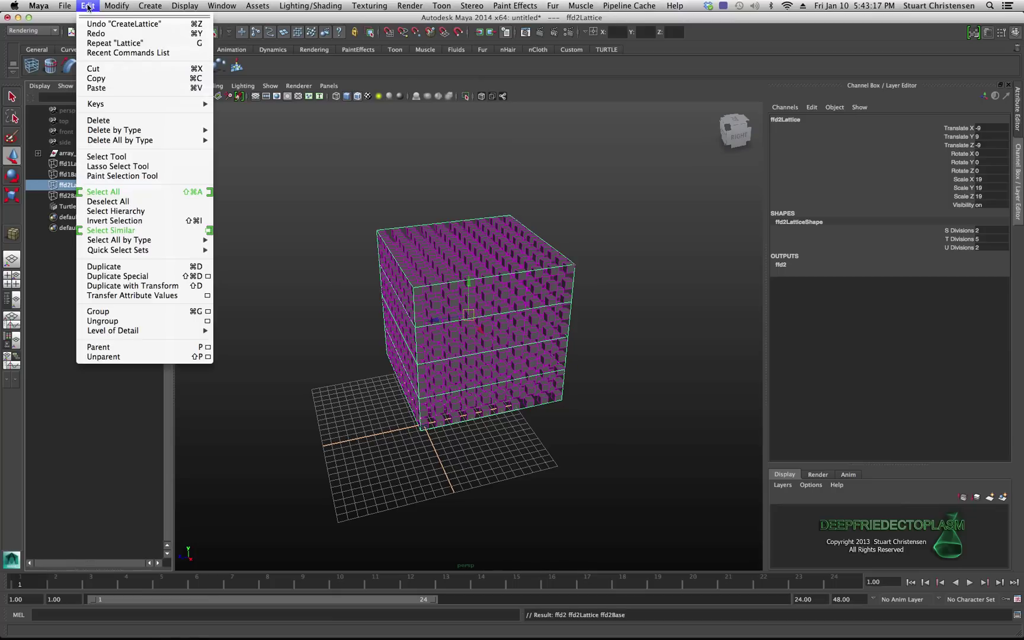
pyautogui.click(63, 256)
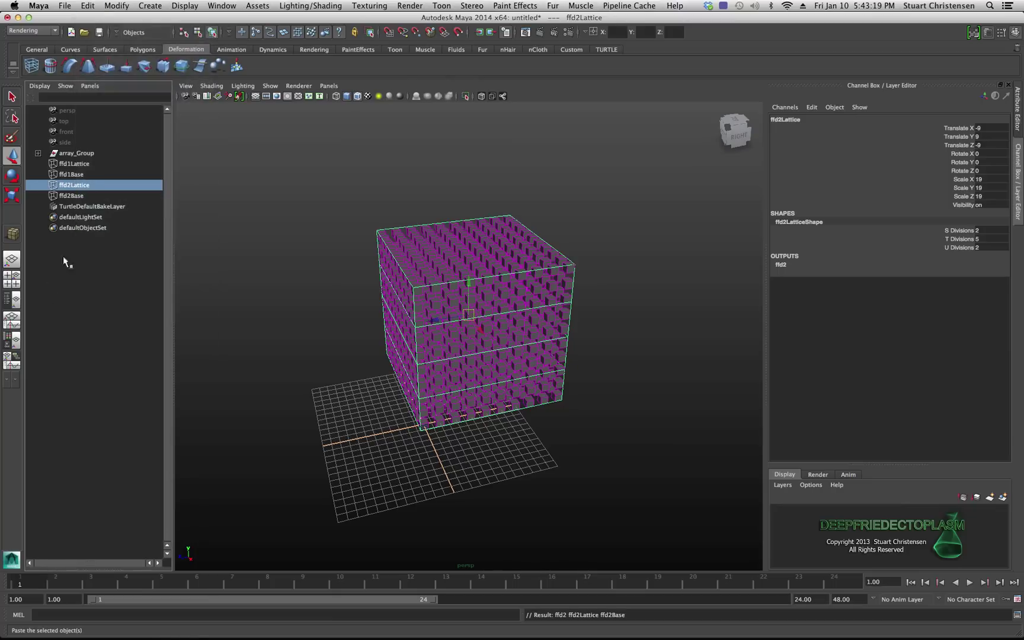
pyautogui.click(83, 164)
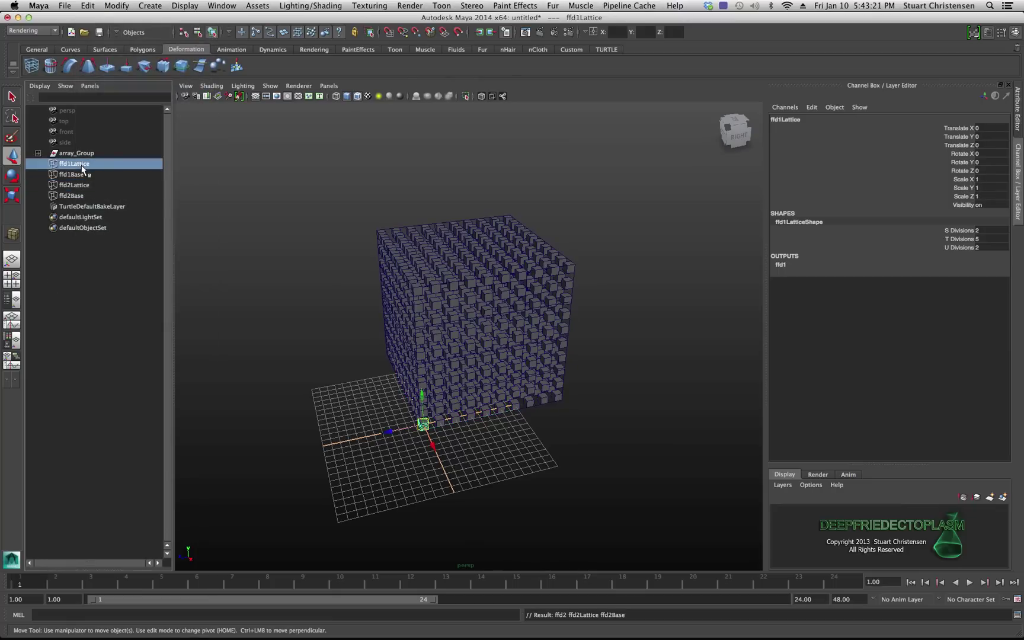
pyautogui.press('Delete')
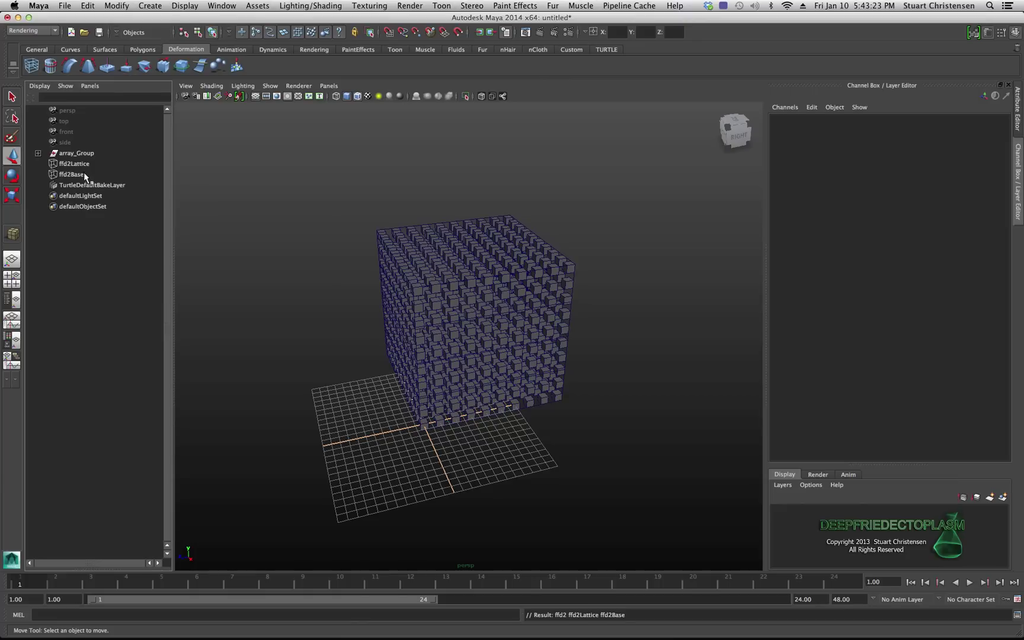
# Set both the S Divisions and U Divisions of ffd2Lattice to 8 in its lattice shape attributes
pyautogui.click(74, 165)
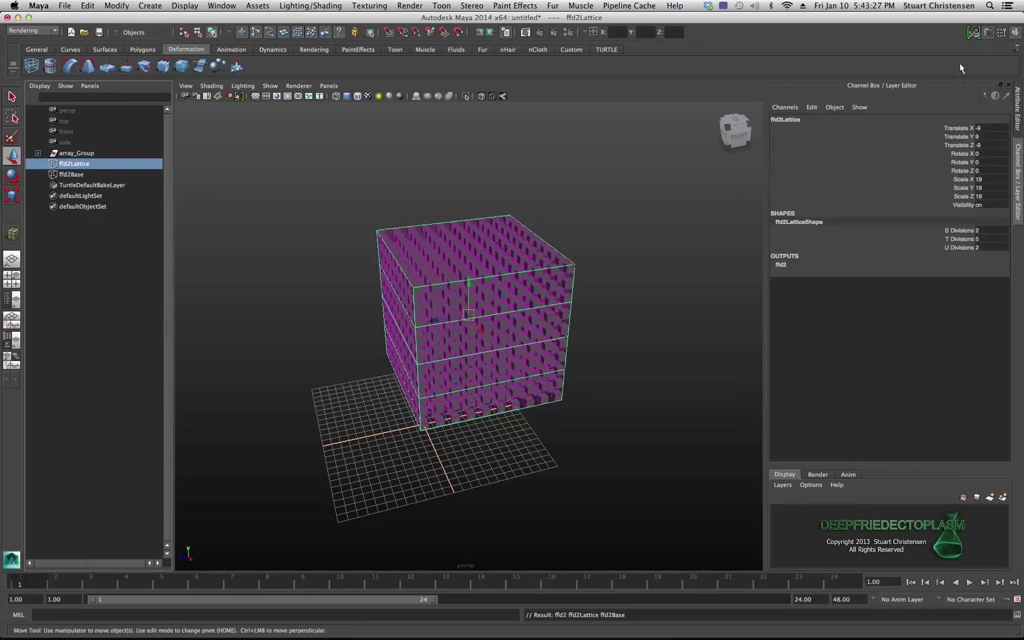
pyautogui.click(987, 33)
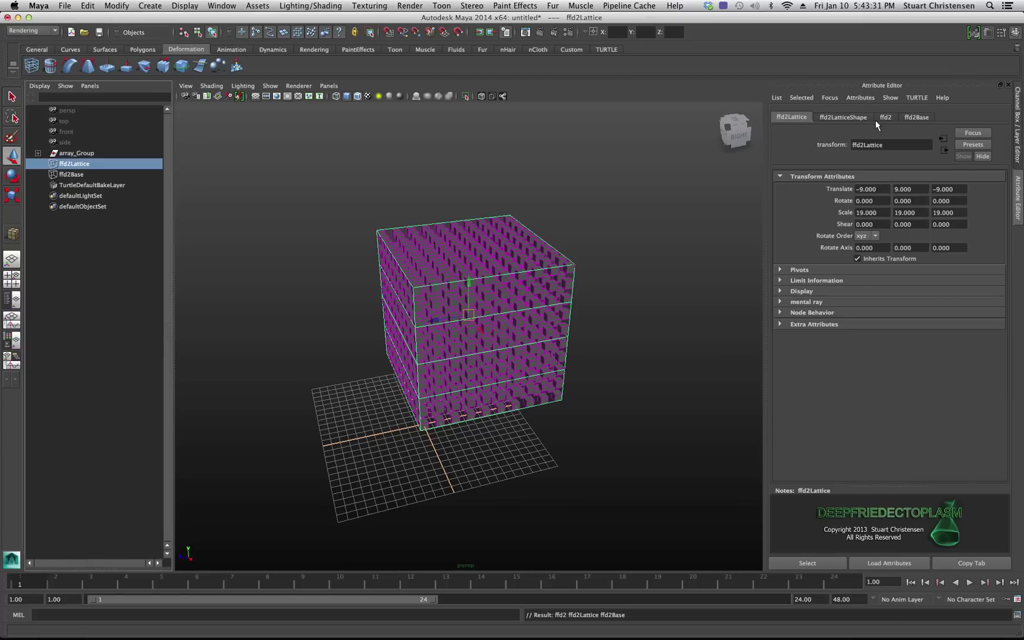
pyautogui.click(838, 119)
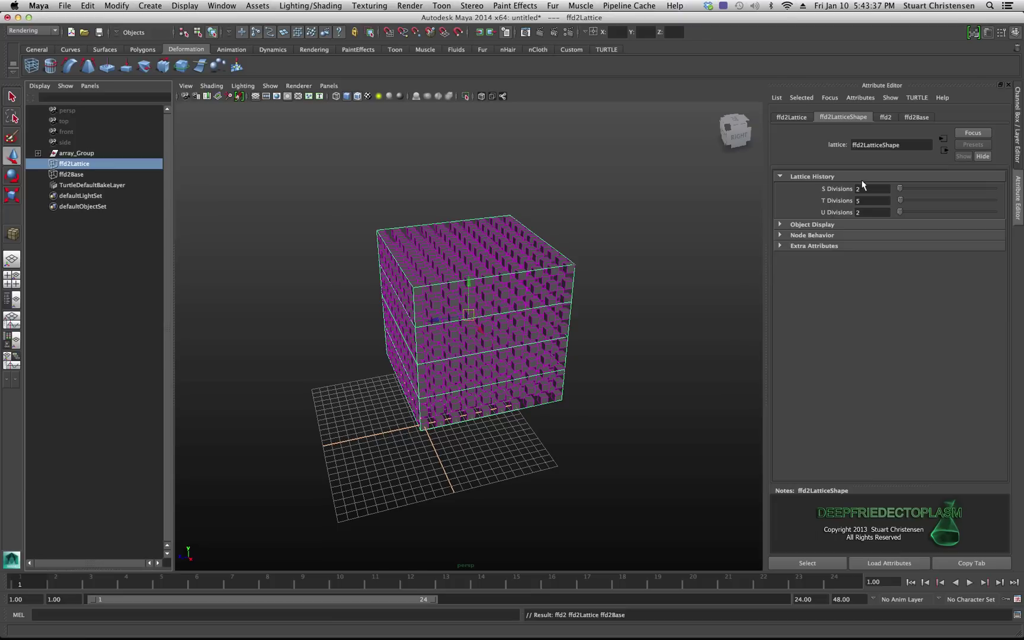
pyautogui.click(869, 191)
pyautogui.write('8')
pyautogui.click(866, 201)
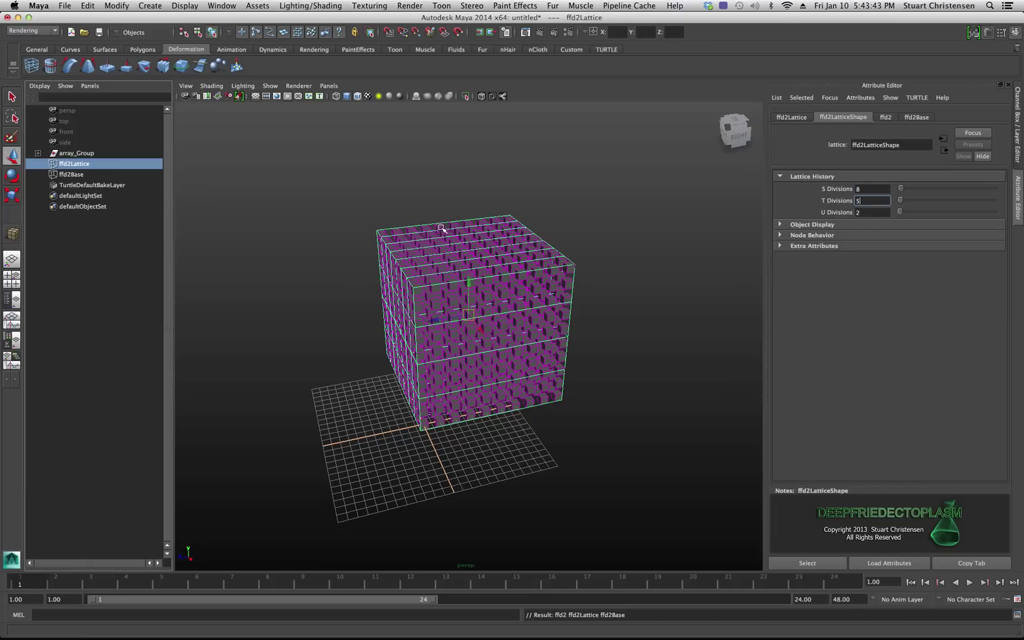
pyautogui.click(857, 212)
pyautogui.write('8')
pyautogui.click(872, 188)
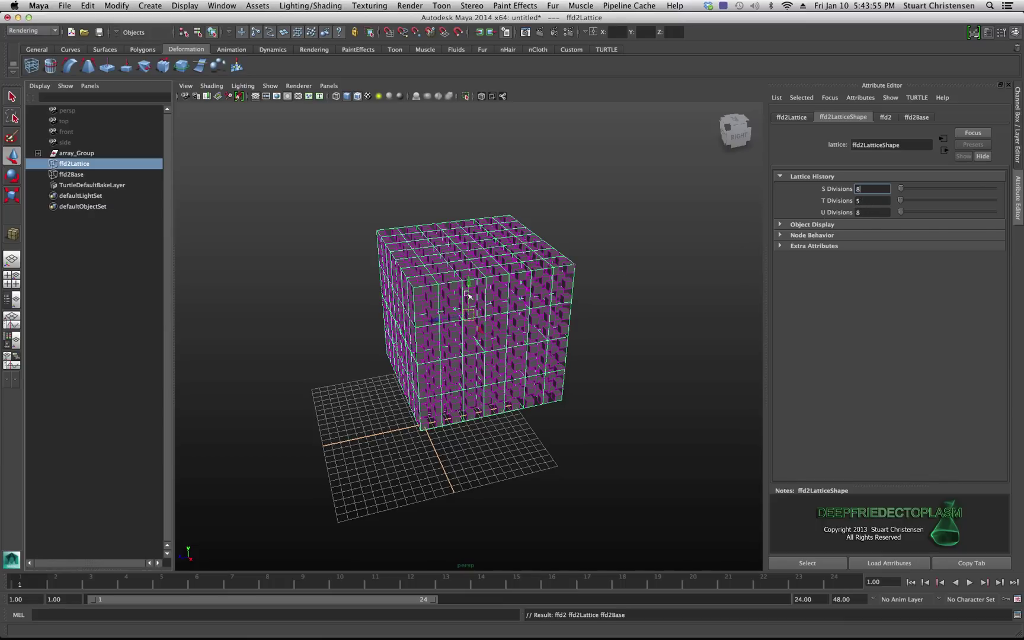
# Isolate ffd2Lattice in the perspective view so that the cubes are hidden
pyautogui.keyDown('alt'); pyautogui.moveTo(432, 323); pyautogui.dragTo(457, 288); pyautogui.keyUp('alt')
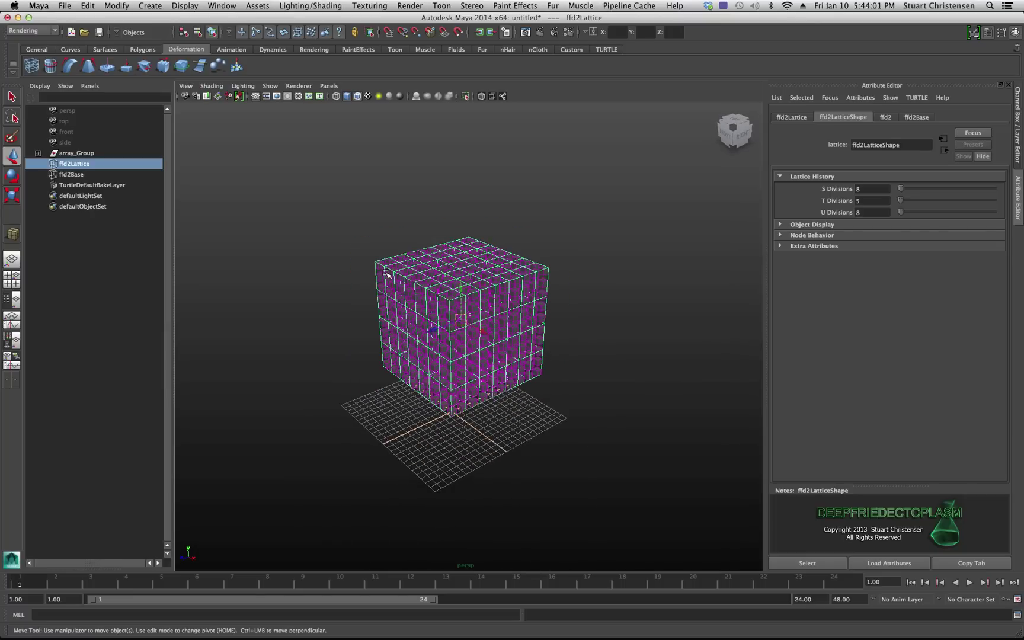
pyautogui.scroll(3, 386, 273)
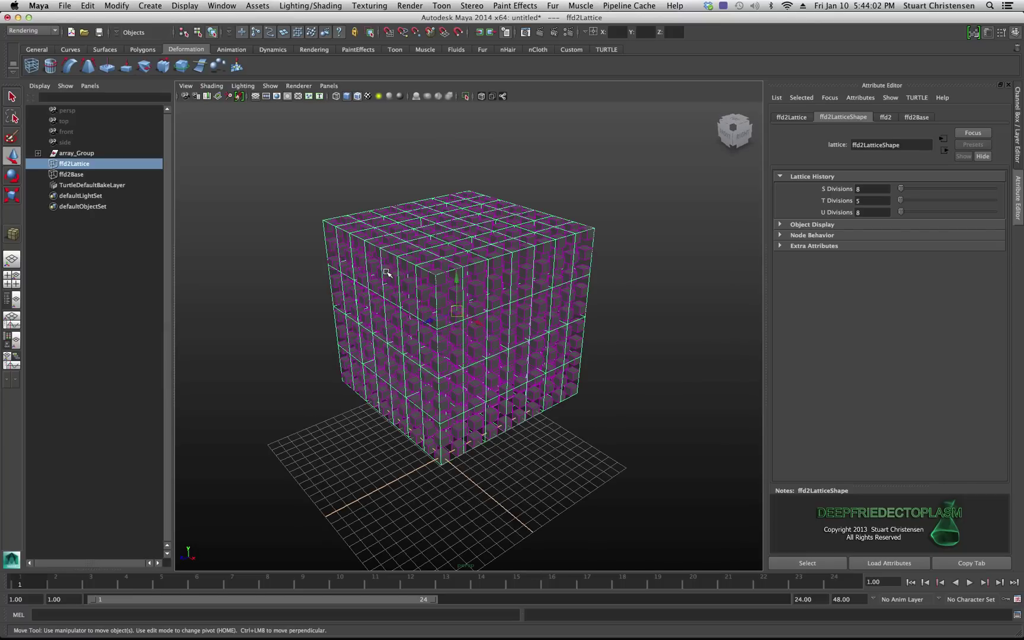
pyautogui.click(310, 176)
pyautogui.click(77, 166)
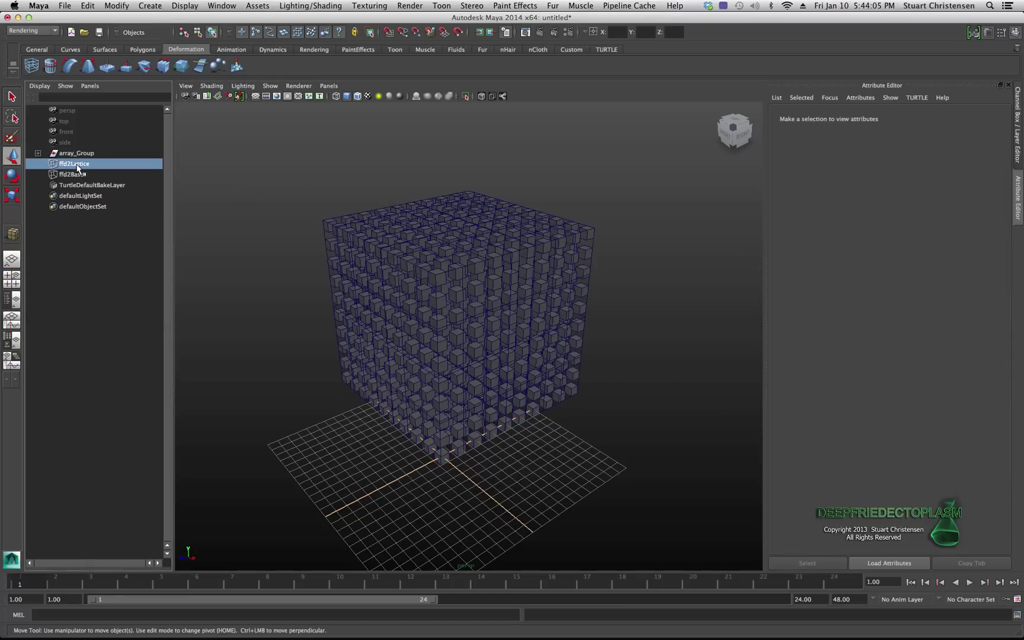
pyautogui.click(465, 96)
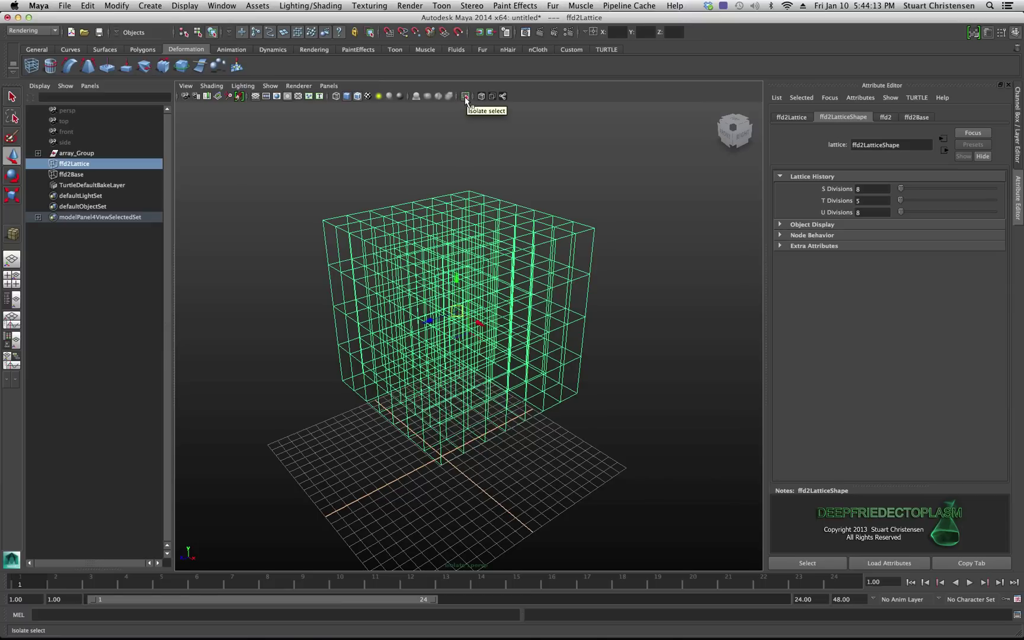
# Switch the lattice to Lattice Point editing and scale its middle horizontal layer of points outward
pyautogui.moveTo(295, 213)
pyautogui.keyDown('alt'); pyautogui.mouseDown()
pyautogui.moveTo(288, 220)
pyautogui.moveTo(293, 197)
pyautogui.moveTo(338, 199)
pyautogui.moveTo(291, 204)
pyautogui.mouseUp(); pyautogui.keyUp('alt')
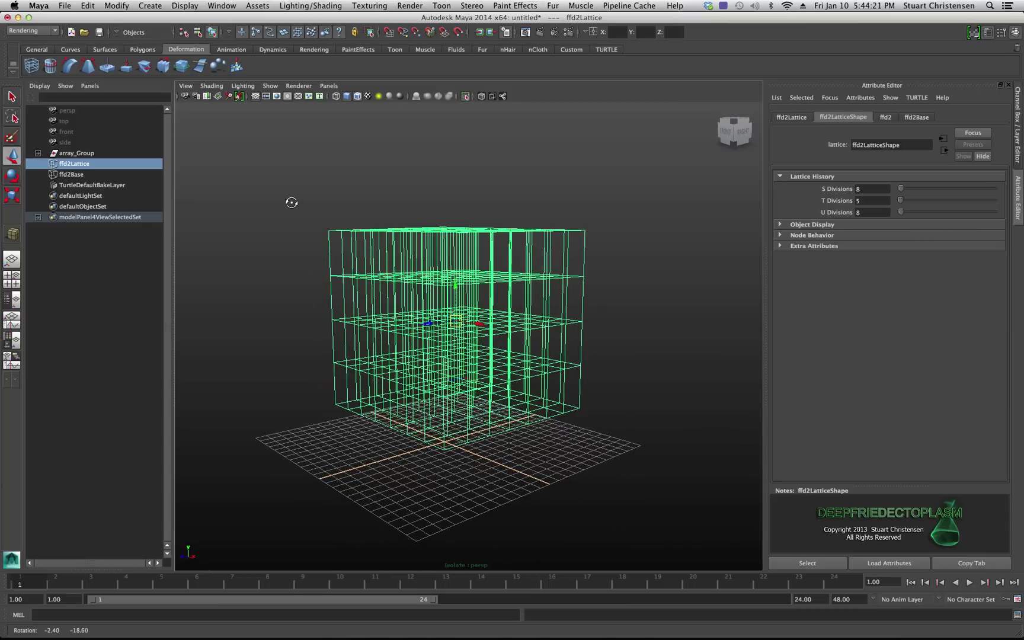
pyautogui.rightClick(360, 236)
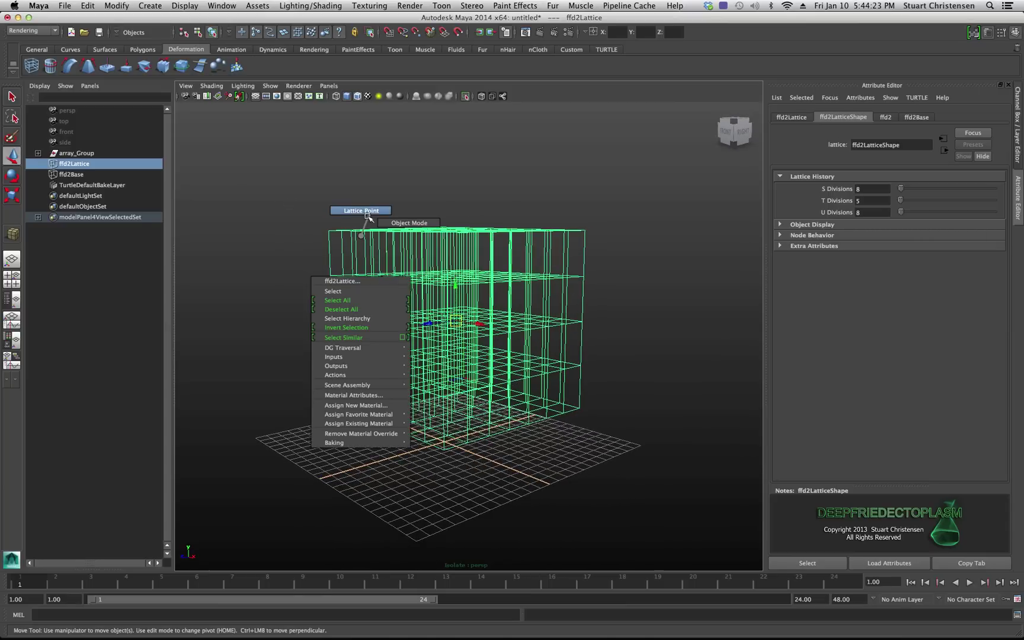
pyautogui.click(359, 211)
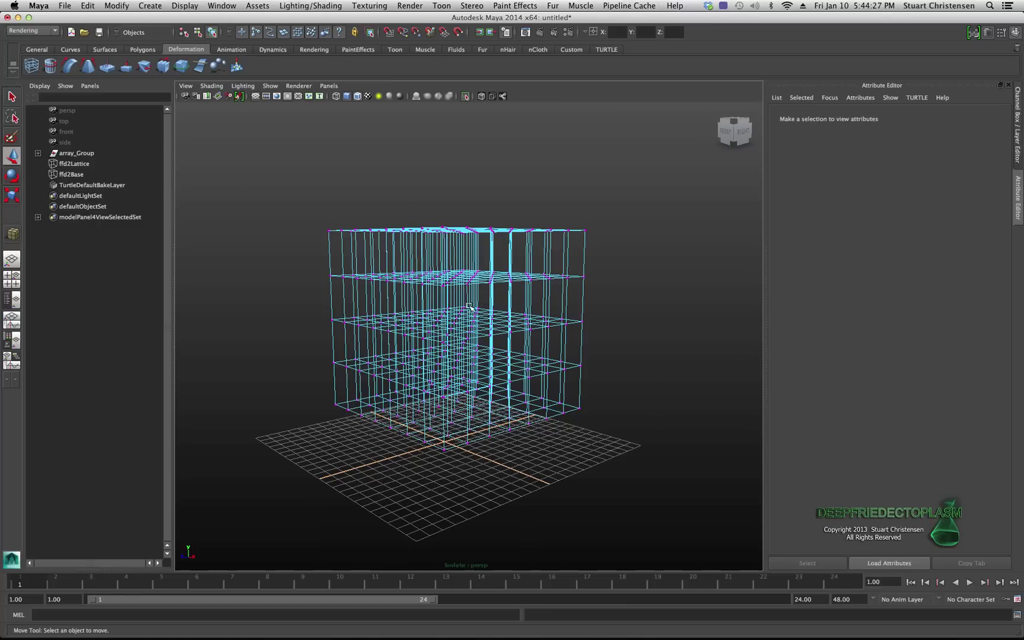
pyautogui.keyDown('alt'); pyautogui.moveTo(451, 352); pyautogui.dragTo(456, 314); pyautogui.keyUp('alt')
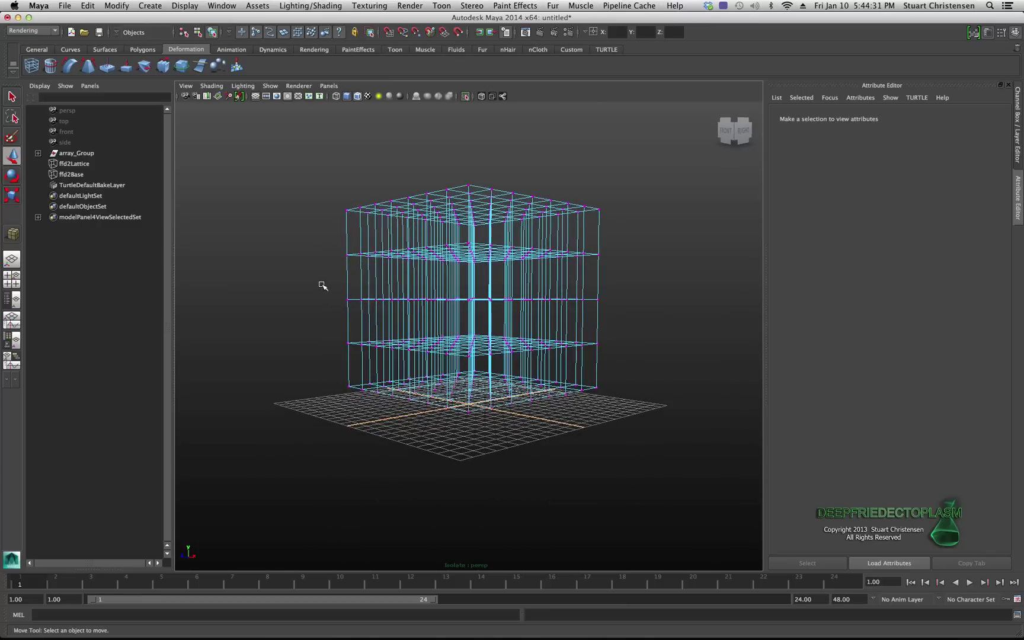
pyautogui.moveTo(322, 285); pyautogui.dragTo(618, 313)
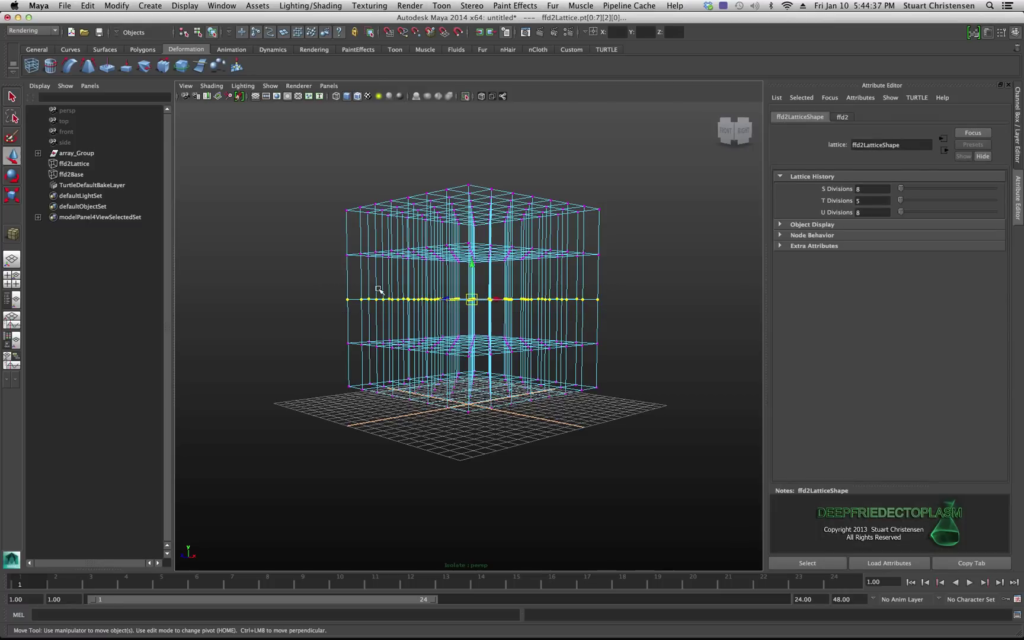
pyautogui.press('e')
pyautogui.keyDown('alt'); pyautogui.moveTo(392, 299); pyautogui.dragTo(386, 312); pyautogui.keyUp('alt')
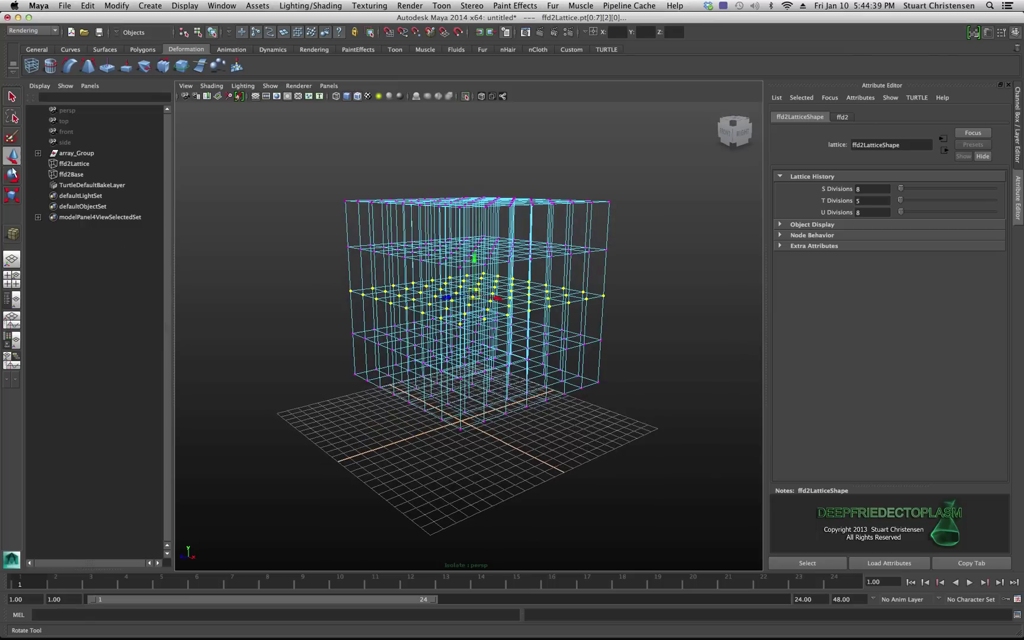
pyautogui.click(9, 197)
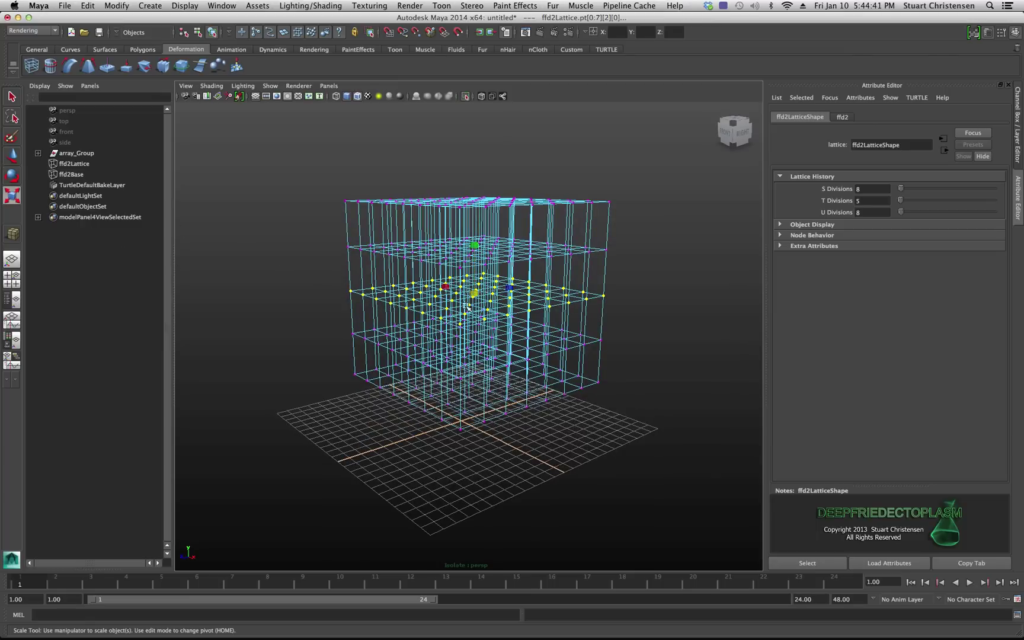
pyautogui.moveTo(474, 295); pyautogui.dragTo(551, 336)
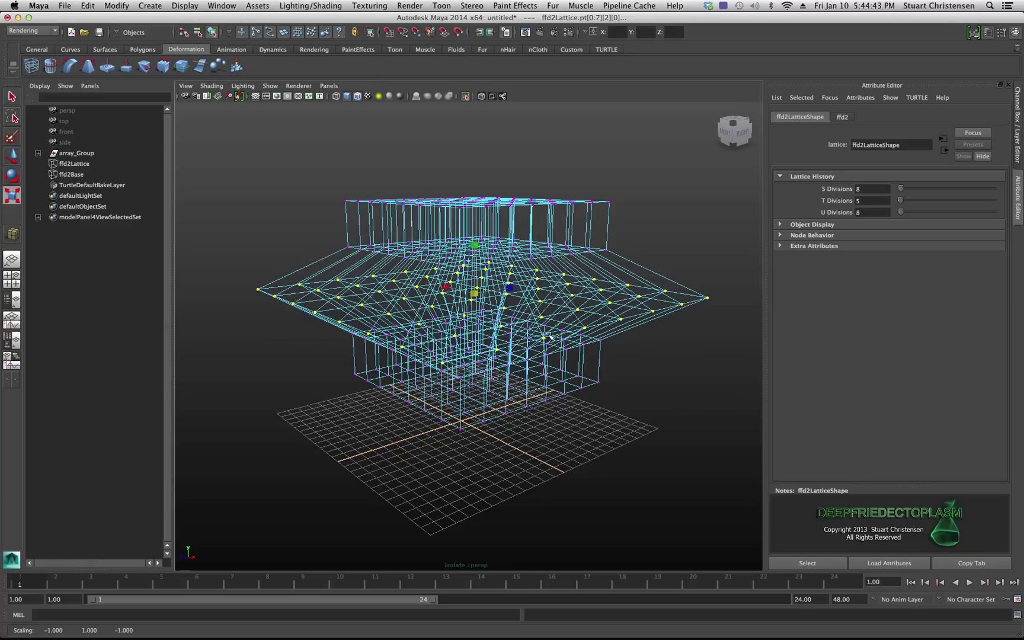
# Scale the lattice's top and bottom layers of points outward, the bottom one less widely, and clear the selection
pyautogui.moveTo(310, 182); pyautogui.dragTo(610, 221)
pyautogui.moveTo(479, 201); pyautogui.dragTo(554, 237)
pyautogui.keyDown('alt'); pyautogui.moveTo(482, 302); pyautogui.dragTo(458, 291); pyautogui.keyUp('alt')
pyautogui.keyDown('alt'); pyautogui.moveTo(379, 378); pyautogui.dragTo(397, 364); pyautogui.keyUp('alt')
pyautogui.click(332, 370)
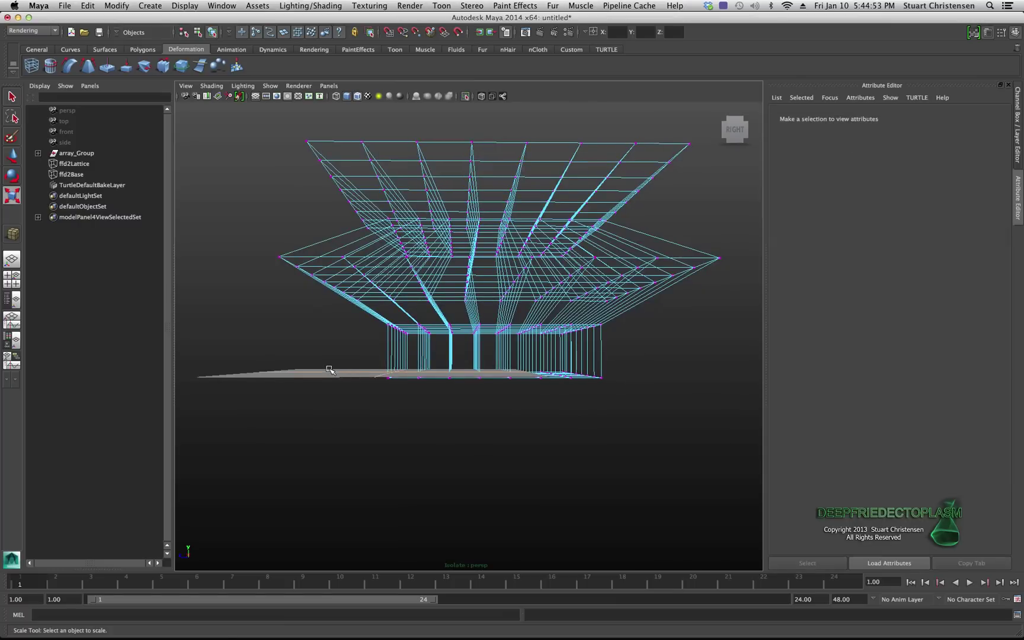
pyautogui.moveTo(321, 361); pyautogui.dragTo(660, 415)
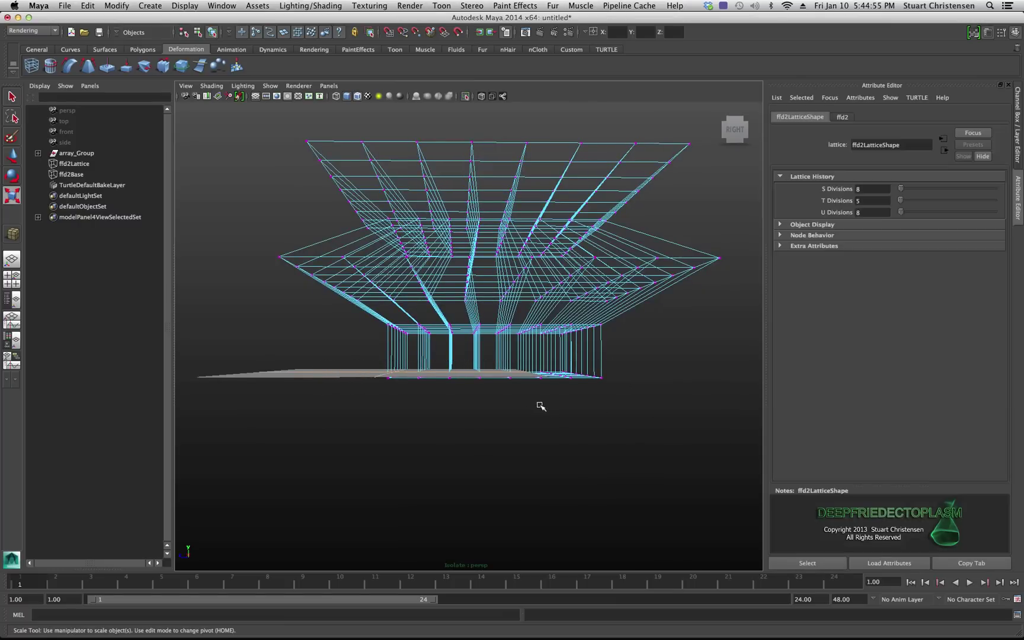
pyautogui.keyDown('alt'); pyautogui.moveTo(492, 392); pyautogui.dragTo(500, 409); pyautogui.keyUp('alt')
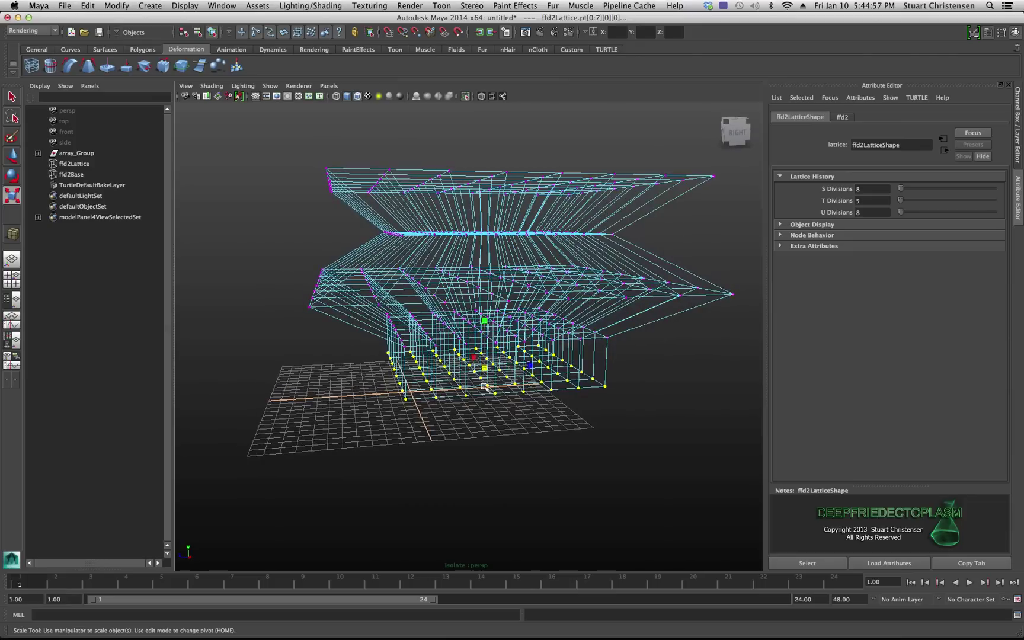
pyautogui.moveTo(487, 370); pyautogui.dragTo(447, 401)
pyautogui.click(277, 372)
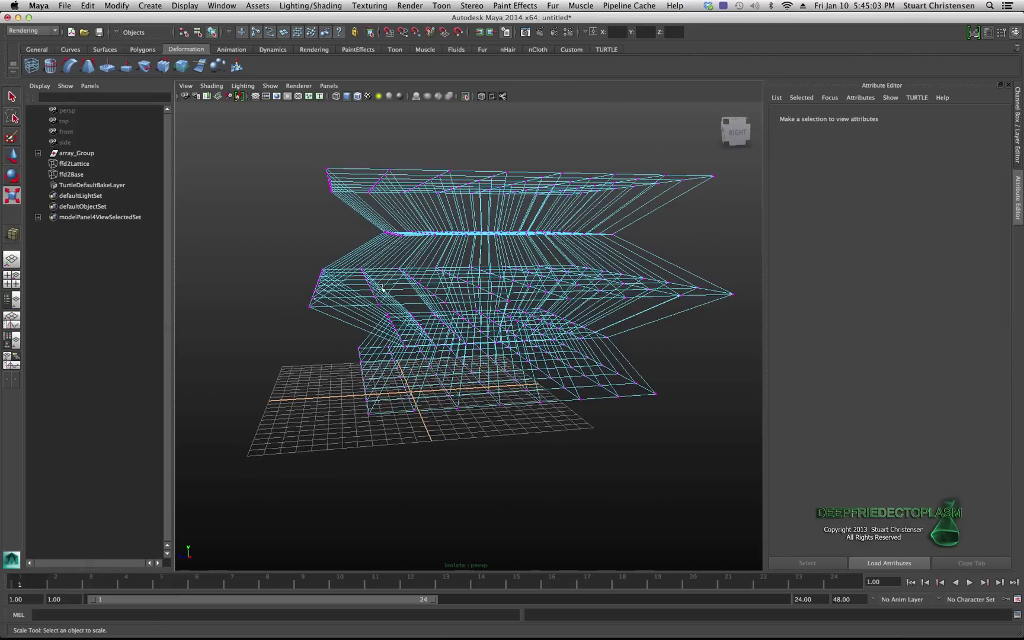
# Turn off the isolation and examine the deformed cube array close up and from several angles
pyautogui.click(465, 97)
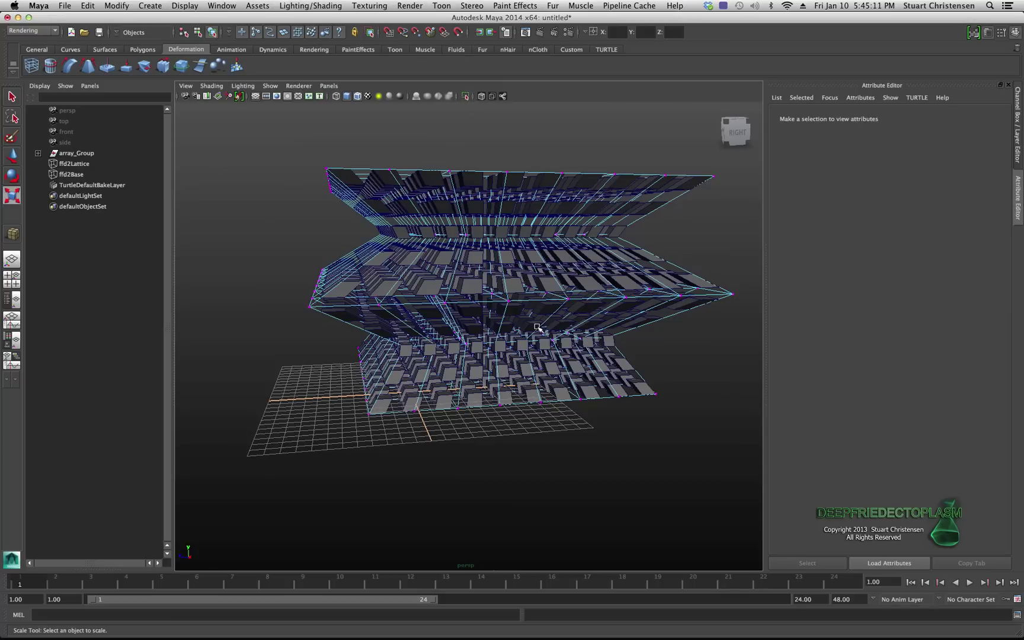
pyautogui.keyDown('alt'); pyautogui.moveTo(538, 327); pyautogui.dragTo(506, 348); pyautogui.keyUp('alt')
pyautogui.keyDown('alt'); pyautogui.moveTo(448, 320); pyautogui.dragTo(573, 375, button='right'); pyautogui.keyUp('alt')
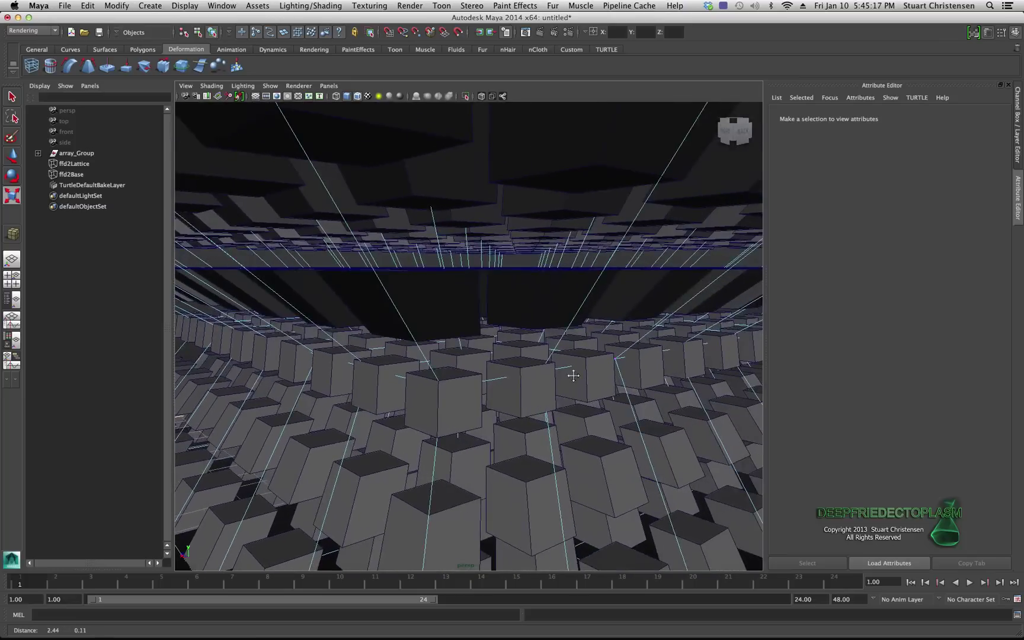
pyautogui.moveTo(572, 375)
pyautogui.keyDown('alt'); pyautogui.mouseDown()
pyautogui.moveTo(555, 368)
pyautogui.moveTo(562, 372)
pyautogui.mouseUp(); pyautogui.keyUp('alt')
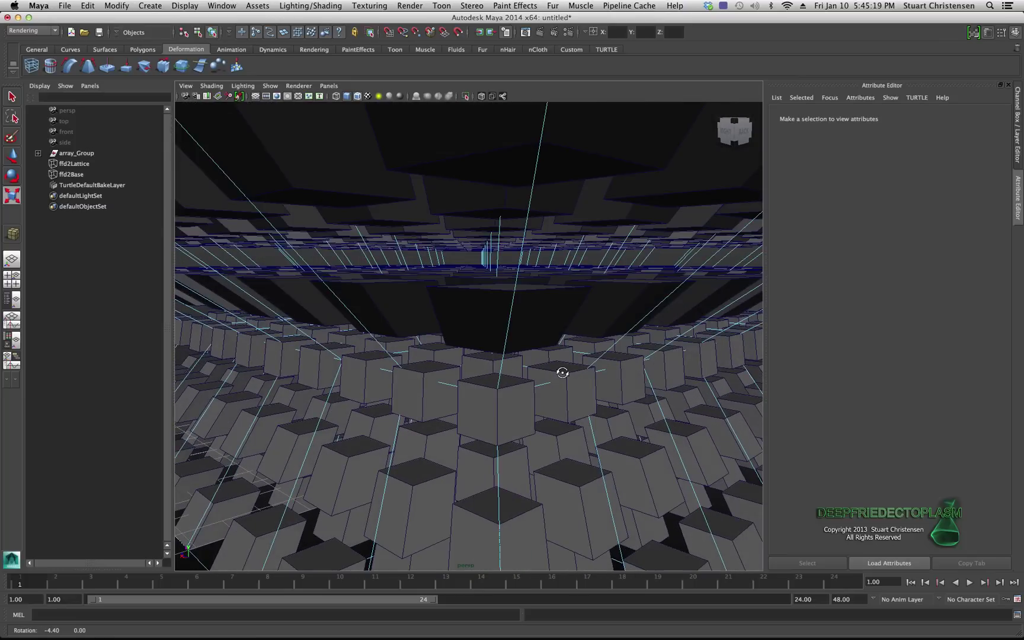
pyautogui.press('r')
pyautogui.press('a')
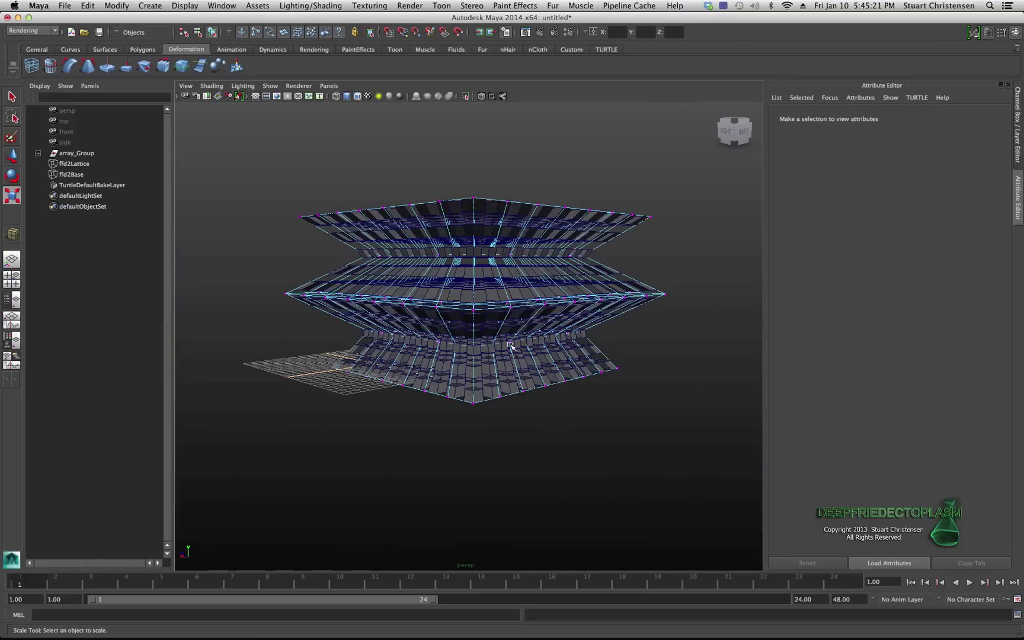
pyautogui.keyDown('alt'); pyautogui.moveTo(500, 347); pyautogui.dragTo(499, 353); pyautogui.keyUp('alt')
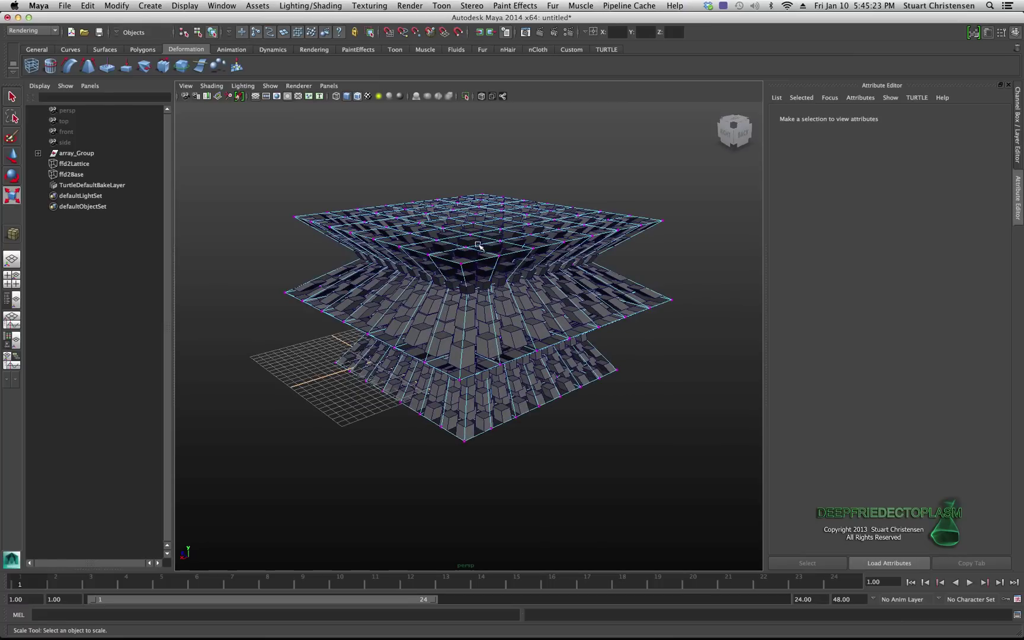
# Center the pivot of array_Group with the Move tool active
pyautogui.click(80, 153)
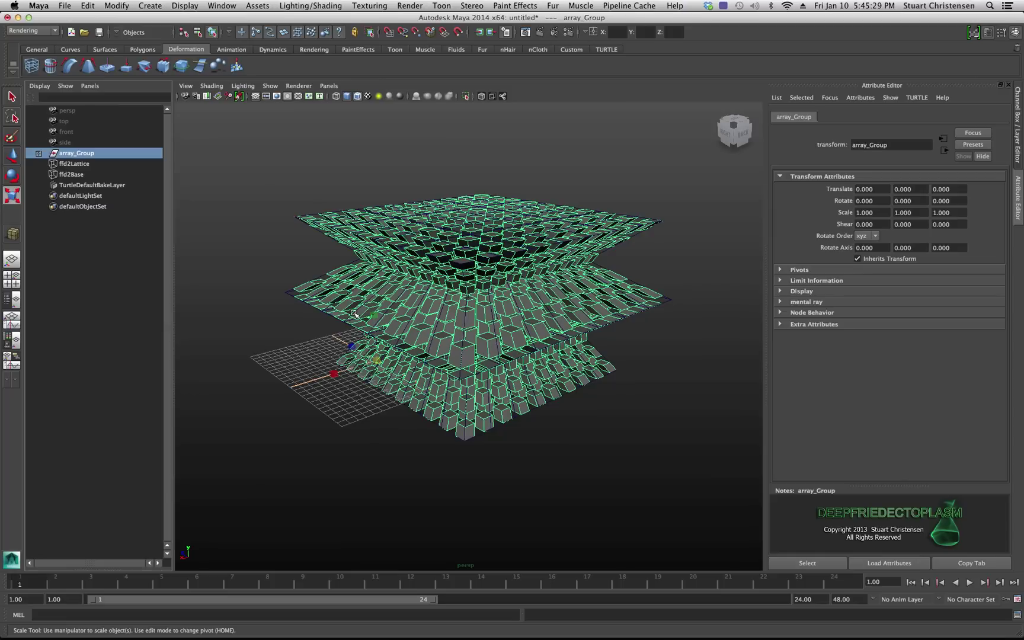
pyautogui.click(13, 156)
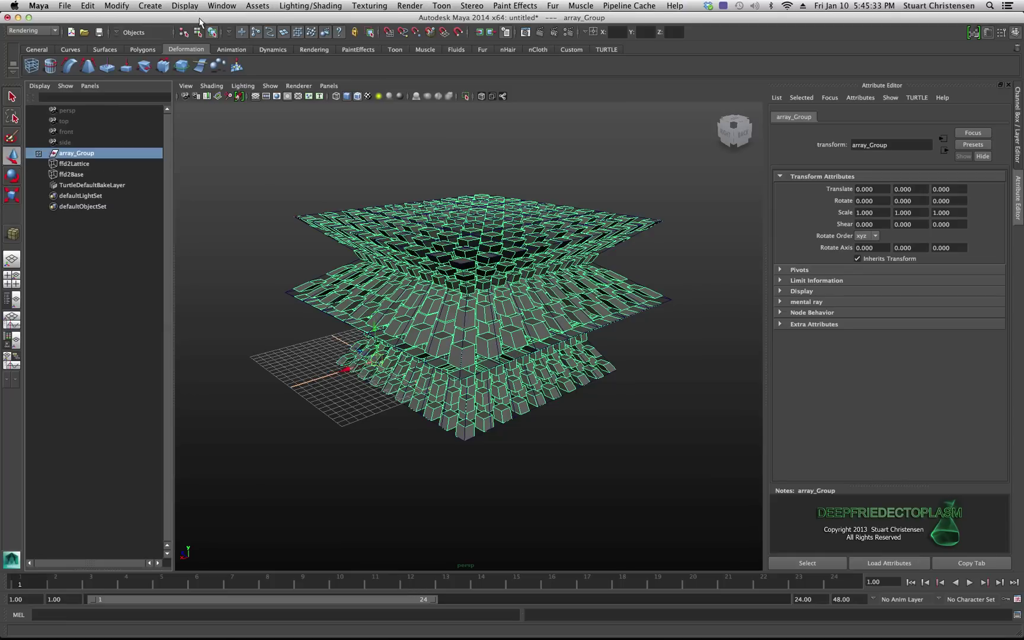
pyautogui.click(117, 6)
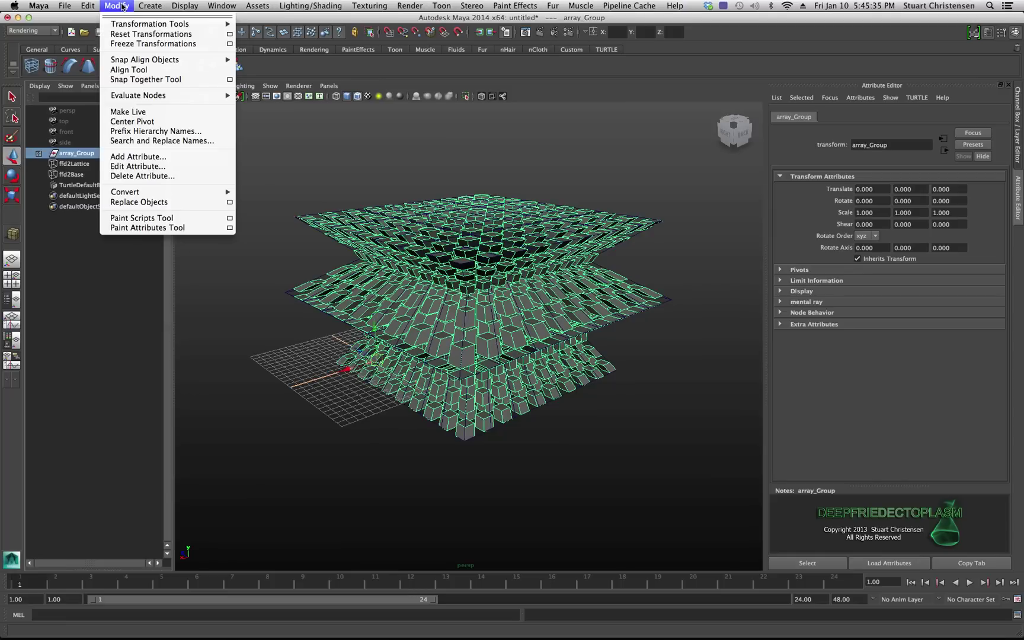
pyautogui.click(134, 121)
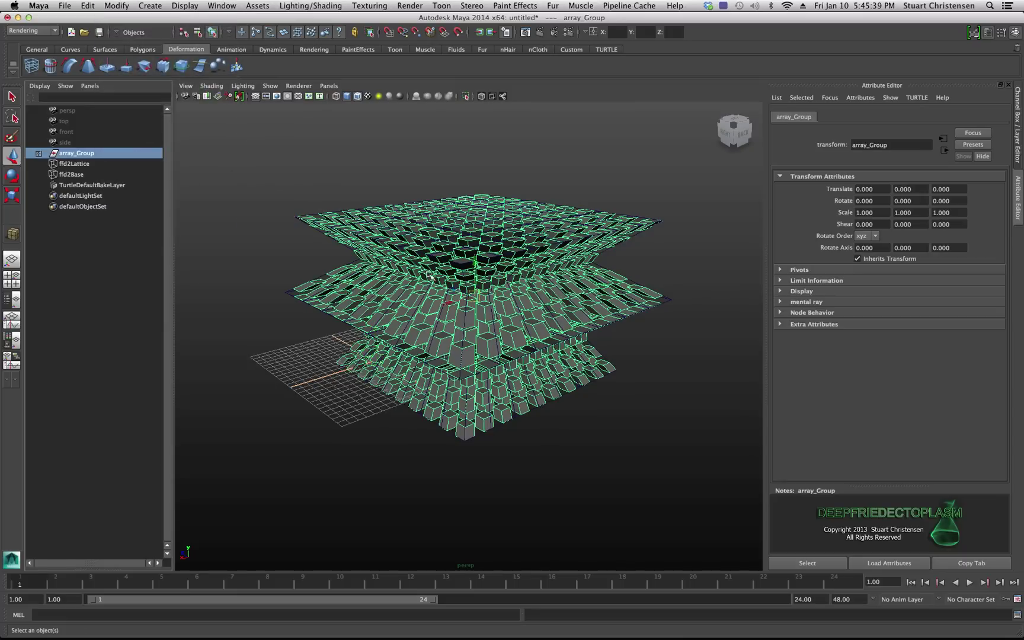
# Move array_Group up to about Y 0.724 inside the lattice, inspect the deformed cubes up close, and clear the selection
pyautogui.moveTo(474, 266); pyautogui.dragTo(418, 286)
pyautogui.keyDown('alt'); pyautogui.moveTo(418, 286); pyautogui.dragTo(548, 347, button='right'); pyautogui.keyUp('alt')
pyautogui.keyDown('alt'); pyautogui.moveTo(548, 347); pyautogui.dragTo(418, 290); pyautogui.keyUp('alt')
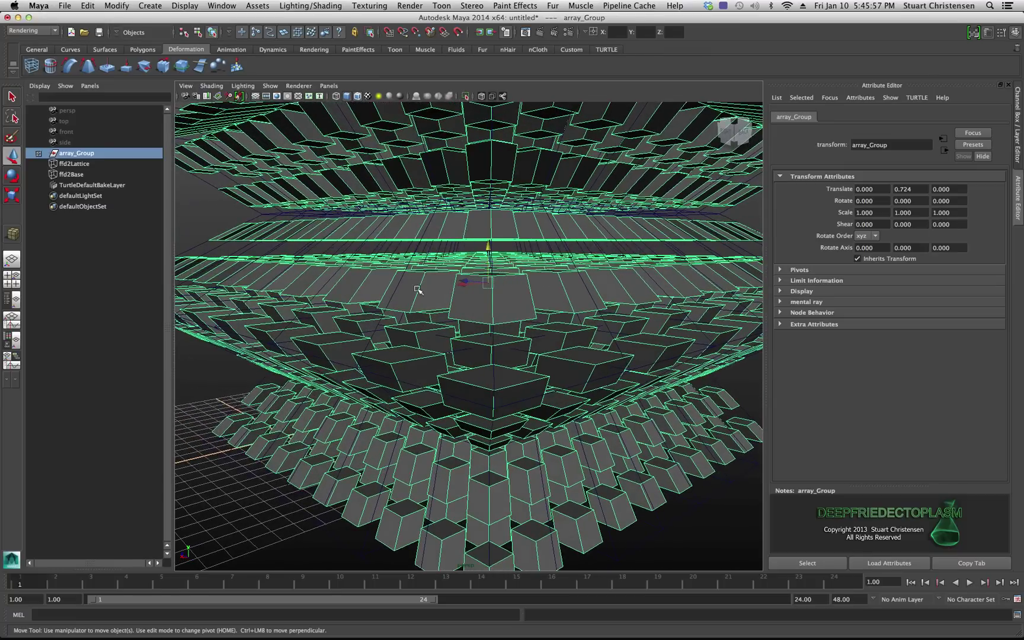
pyautogui.keyDown('alt'); pyautogui.moveTo(419, 291); pyautogui.dragTo(457, 327, button='right'); pyautogui.keyUp('alt')
pyautogui.keyDown('alt'); pyautogui.moveTo(457, 327); pyautogui.dragTo(457, 327); pyautogui.keyUp('alt')
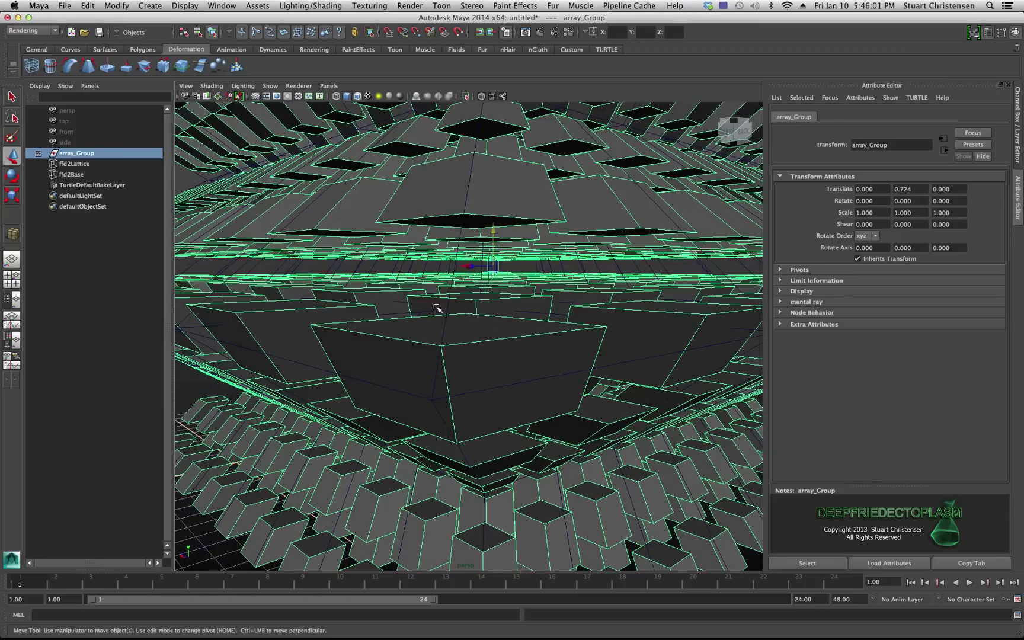
pyautogui.keyDown('alt'); pyautogui.moveTo(393, 267); pyautogui.dragTo(397, 278, button='right'); pyautogui.keyUp('alt')
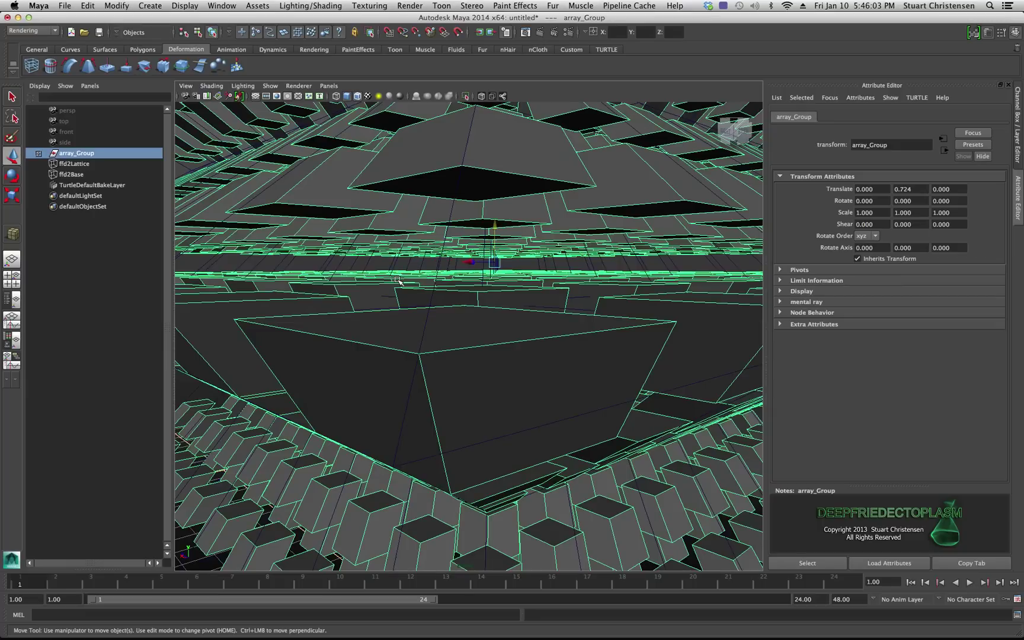
pyautogui.keyDown('alt'); pyautogui.moveTo(397, 278); pyautogui.dragTo(408, 279, button='middle'); pyautogui.keyUp('alt')
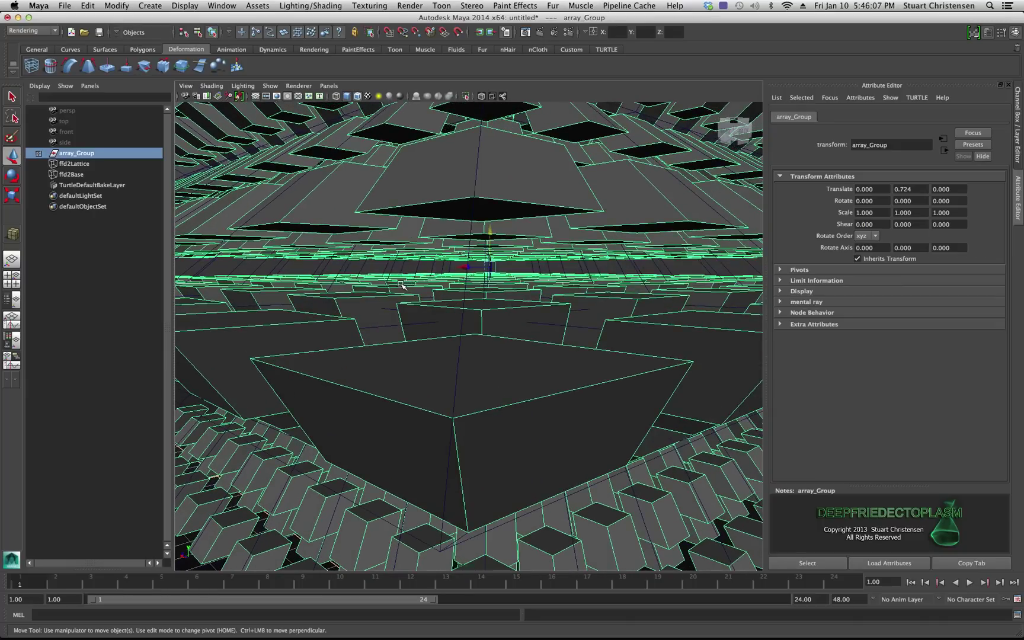
pyautogui.press('f')
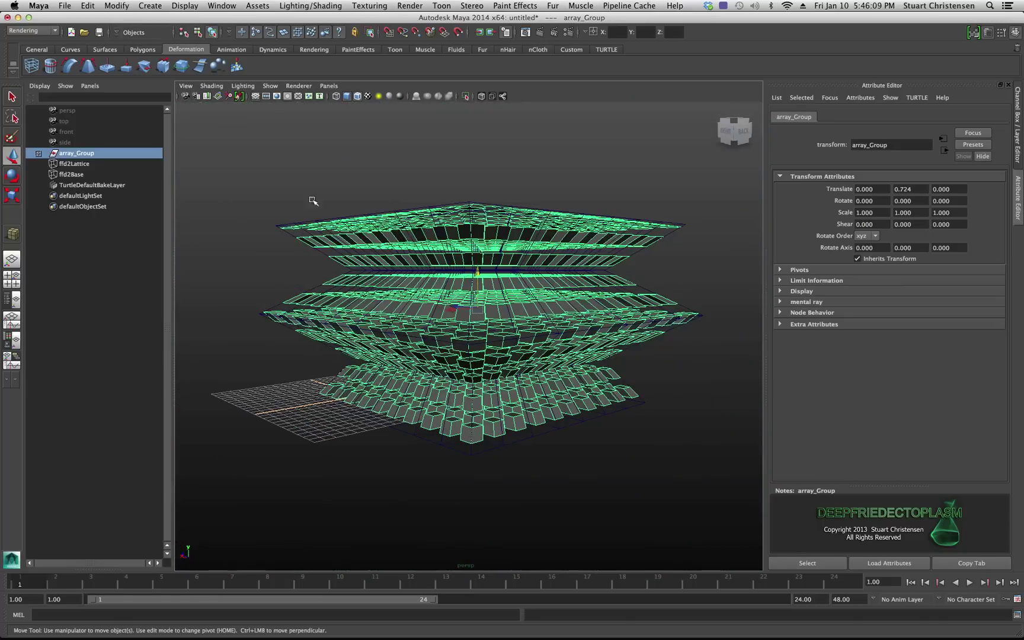
pyautogui.click(298, 187)
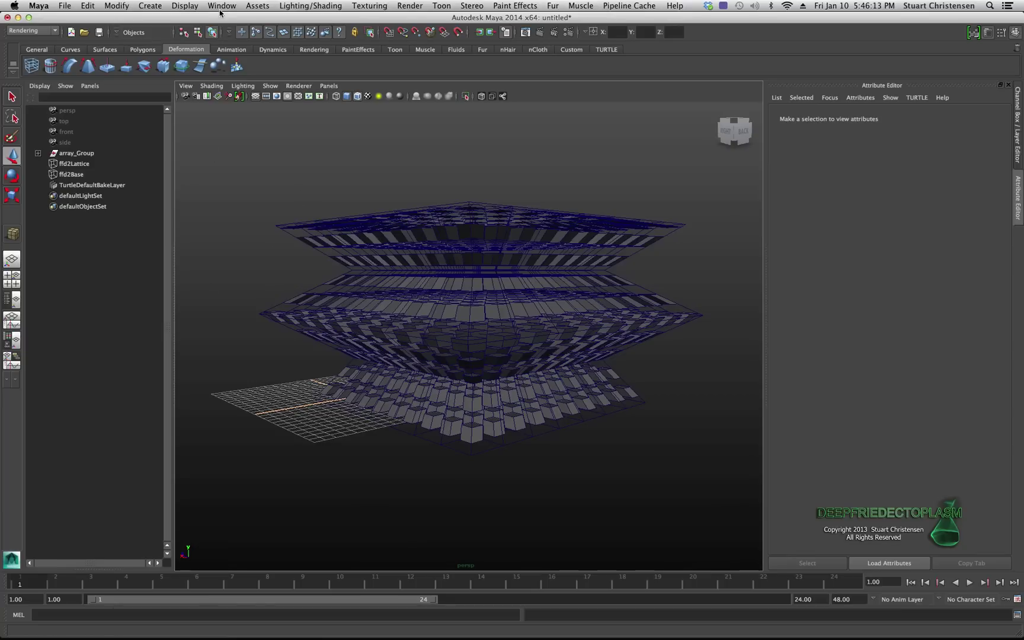
# Create a point light, display the view with all scene lights, and move the light above the array to about X -16.4, Y 26.7
pyautogui.click(159, 7)
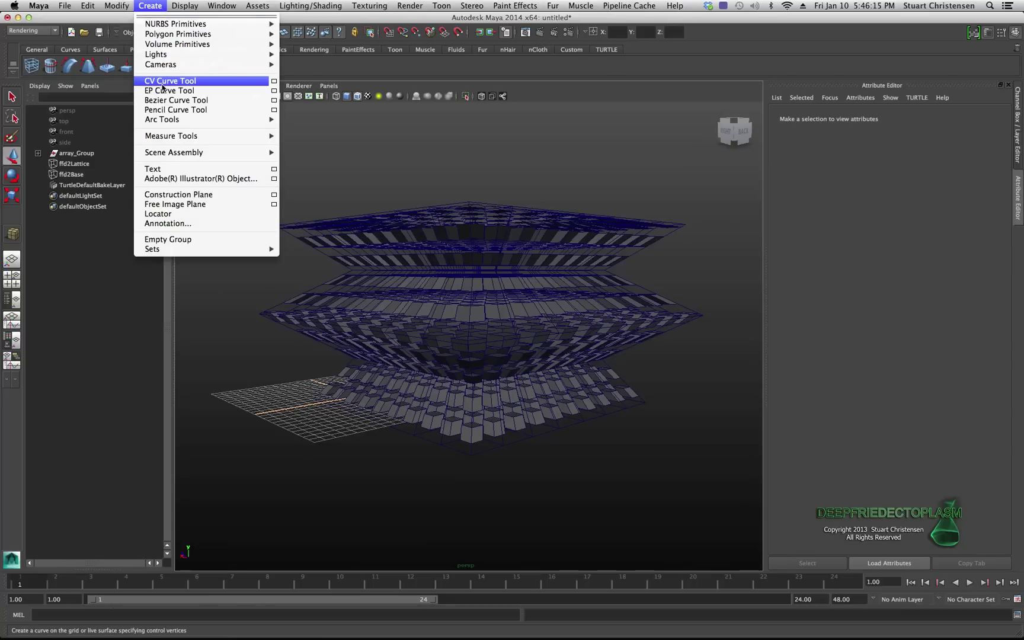
pyautogui.moveTo(155, 54)
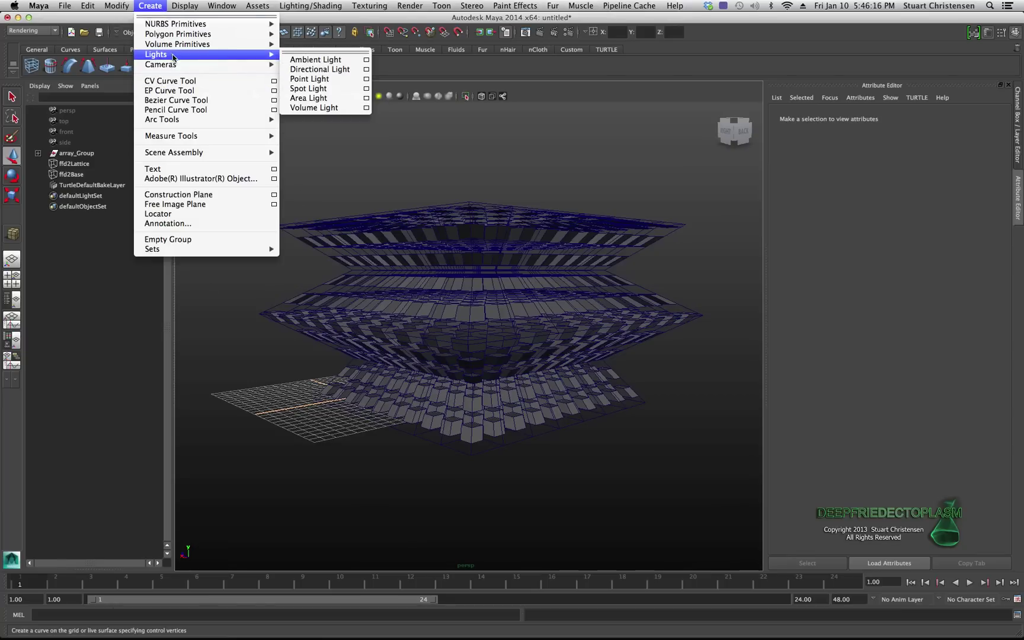
pyautogui.click(313, 80)
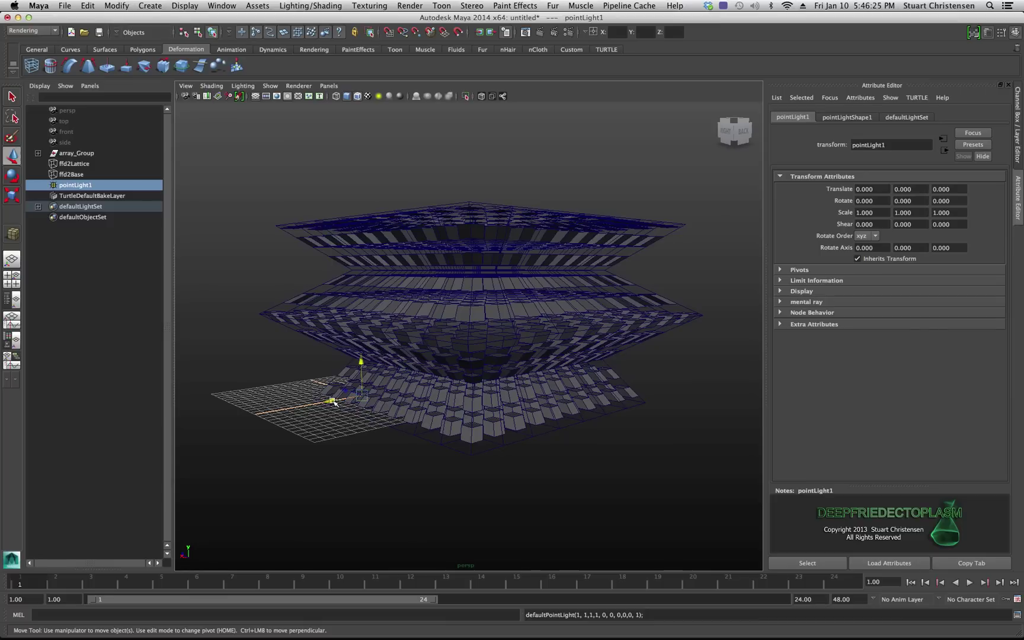
pyautogui.moveTo(332, 401); pyautogui.dragTo(466, 353)
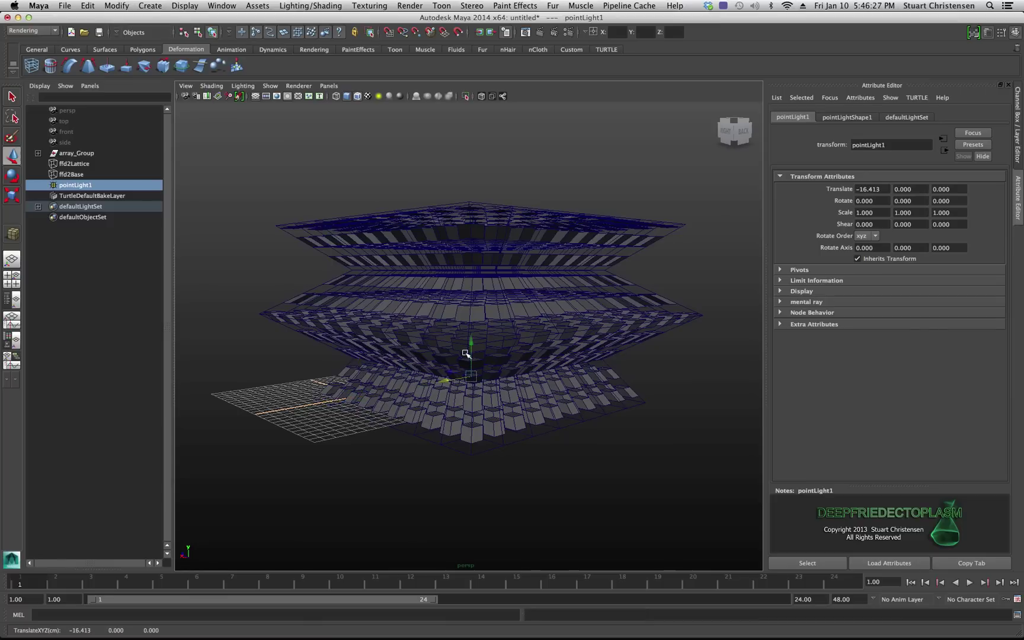
pyautogui.click(378, 96)
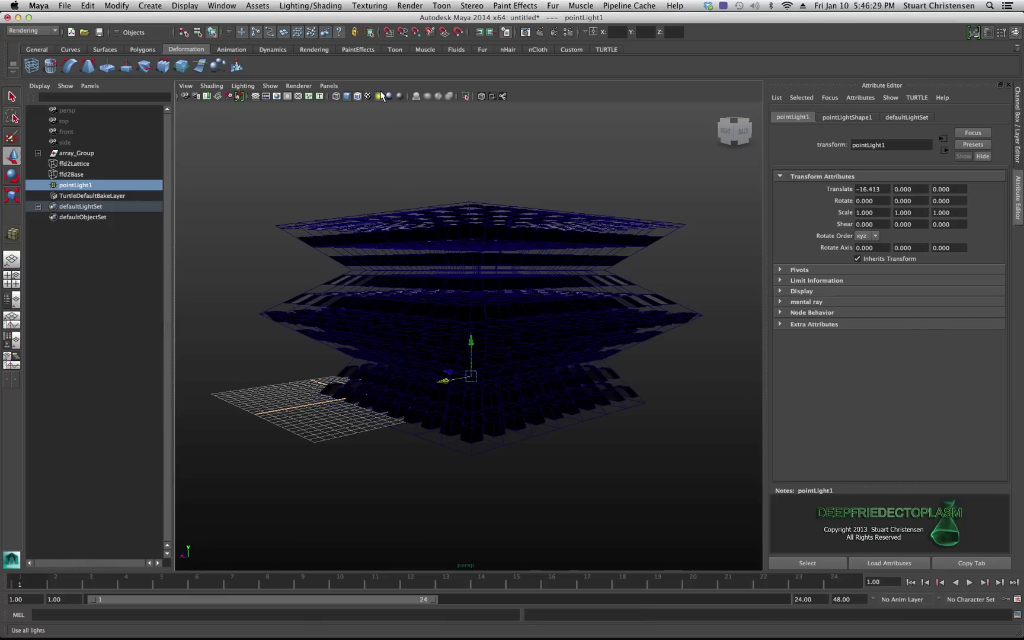
pyautogui.moveTo(473, 344); pyautogui.dragTo(483, 128)
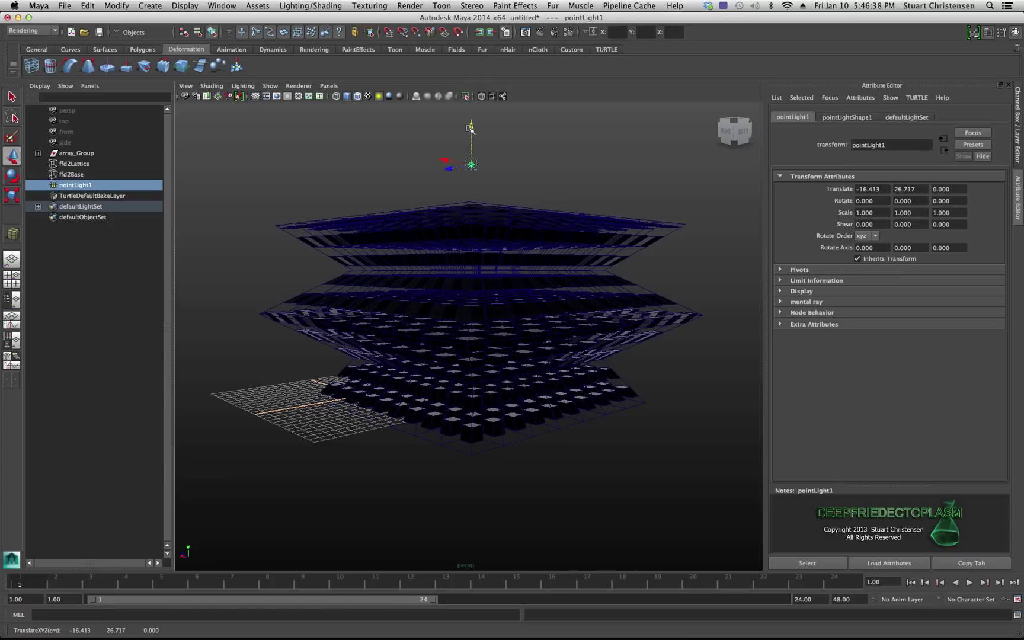
# Raise the point light's intensity to about 2.013 and lower the light into the array to about Y 2.3
pyautogui.click(833, 117)
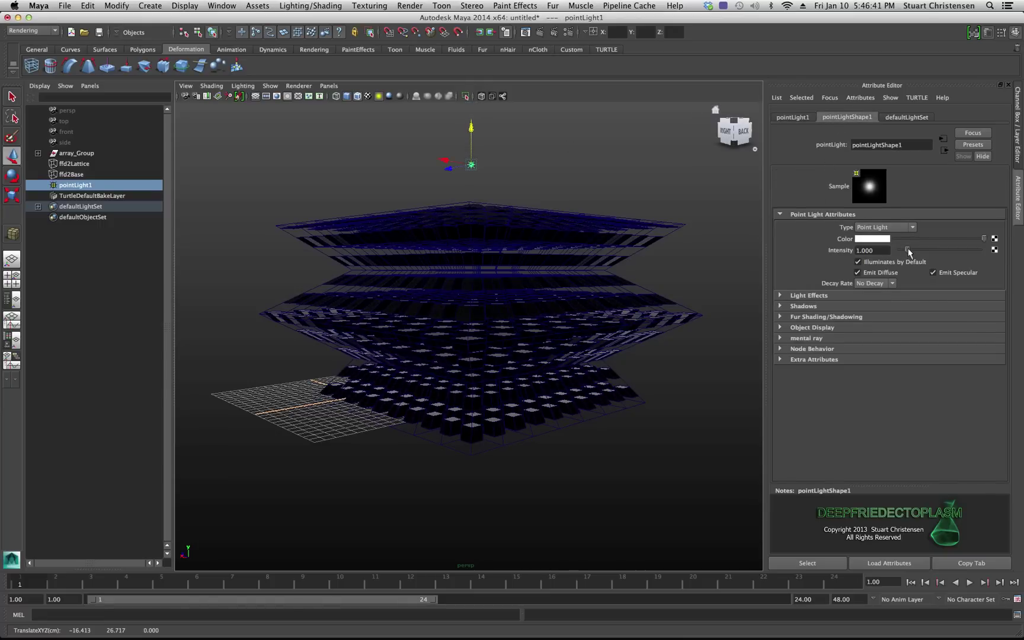
pyautogui.moveTo(909, 251); pyautogui.dragTo(915, 245)
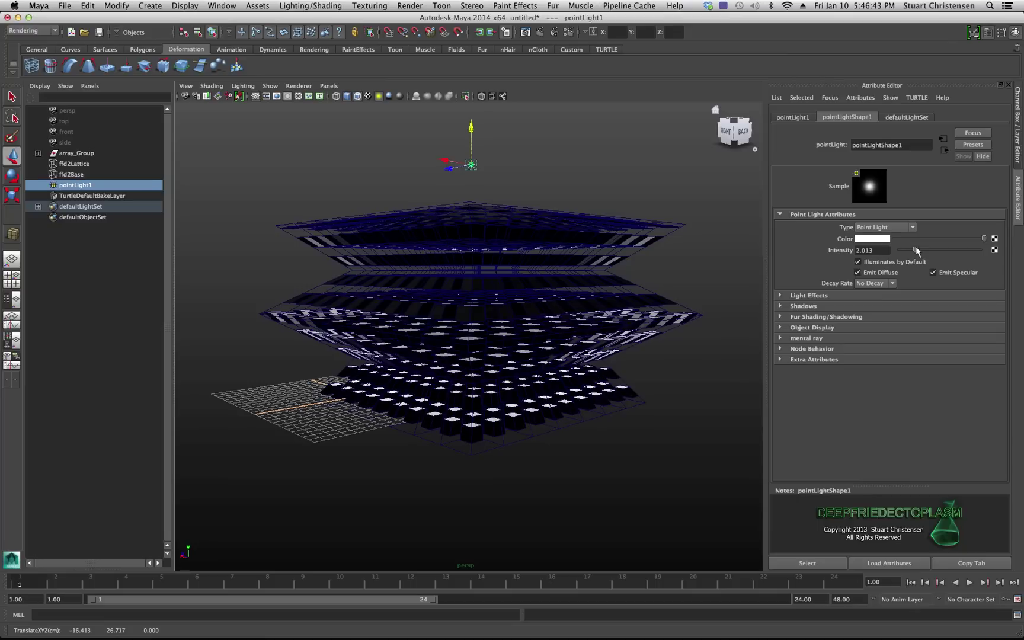
pyautogui.moveTo(474, 130); pyautogui.dragTo(422, 337)
pyautogui.scroll(5, 471, 268)
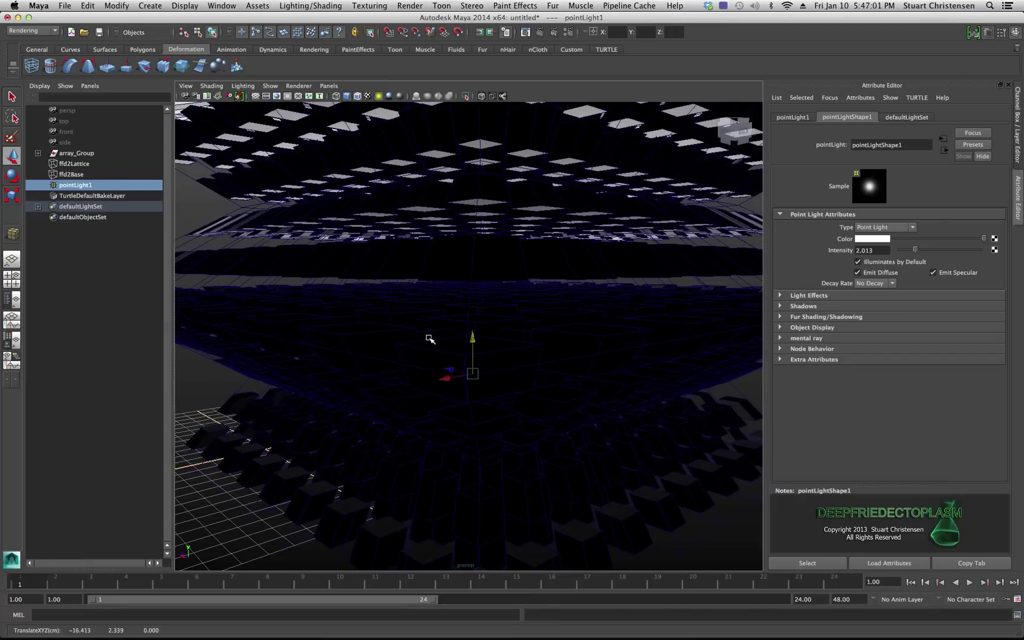
pyautogui.scroll(-10, 460, 352)
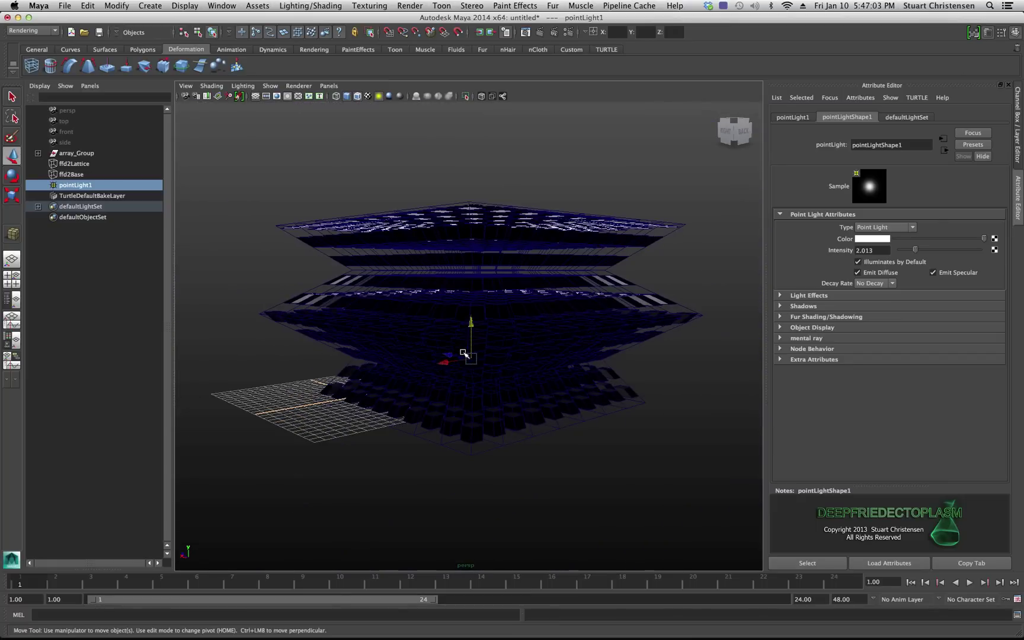
pyautogui.keyDown('alt'); pyautogui.moveTo(474, 318); pyautogui.dragTo(489, 327); pyautogui.keyUp('alt')
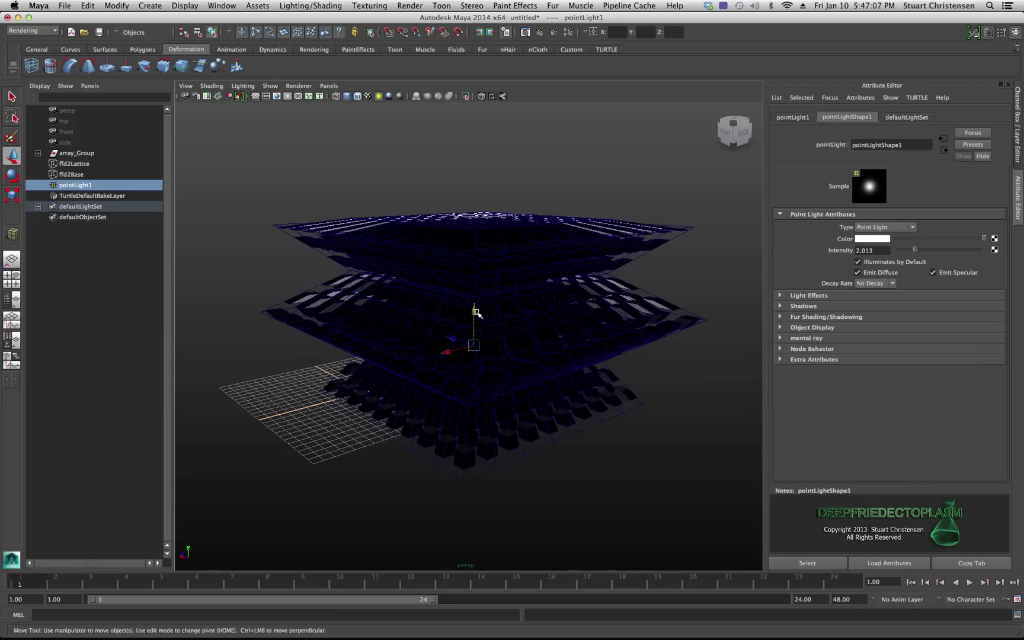
# Change the point light's color to a soft orange and raise the light to about Y 5.27
pyautogui.click(878, 241)
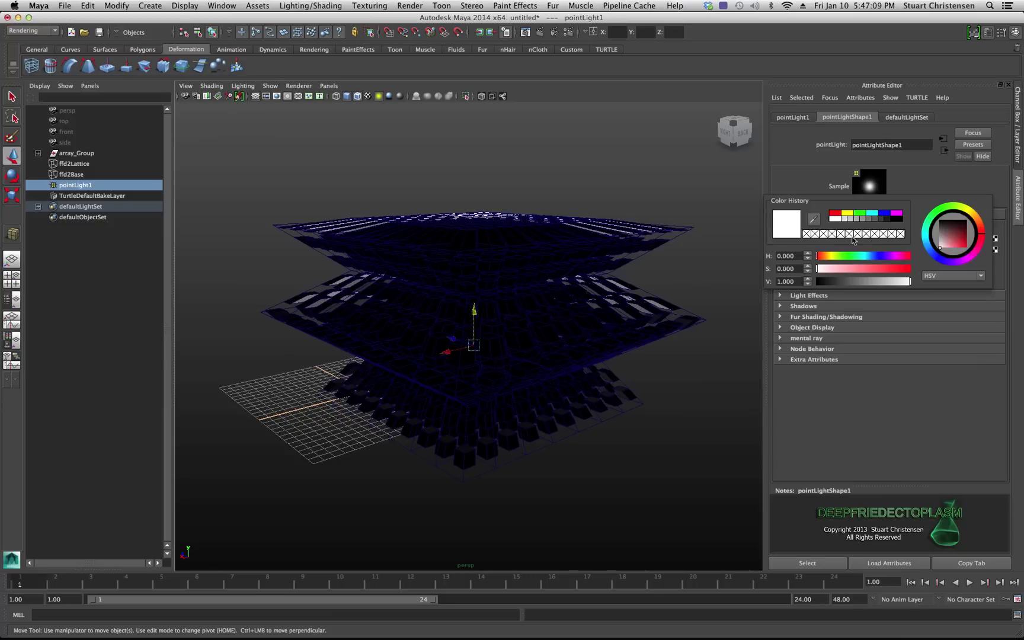
pyautogui.moveTo(976, 226); pyautogui.dragTo(978, 224)
pyautogui.click(958, 247)
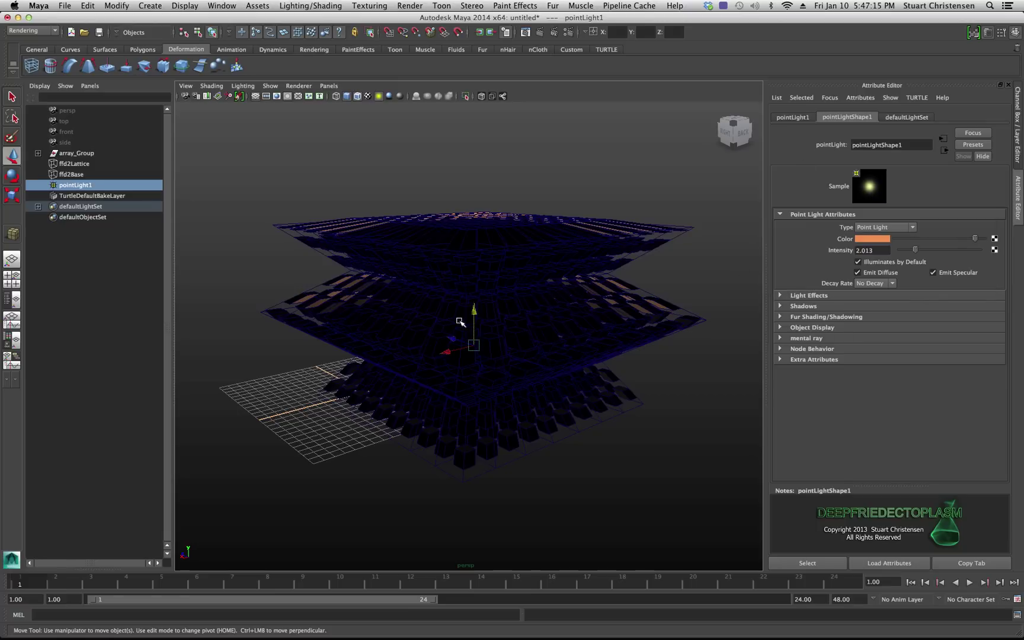
pyautogui.moveTo(474, 312); pyautogui.dragTo(494, 290)
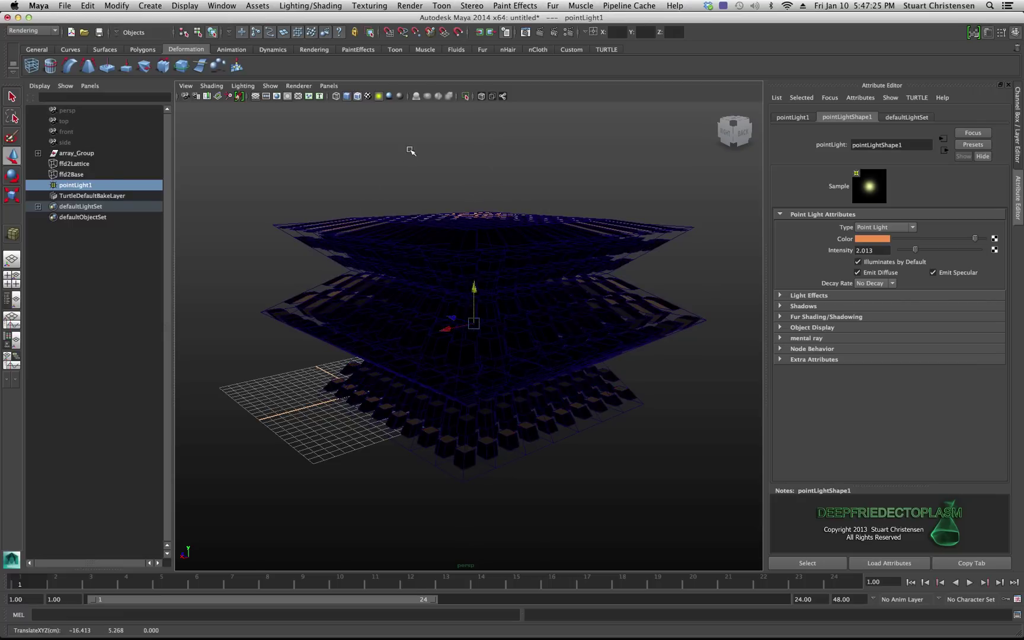
# Add a white directional light to the scene
pyautogui.click(150, 5)
pyautogui.moveTo(166, 55)
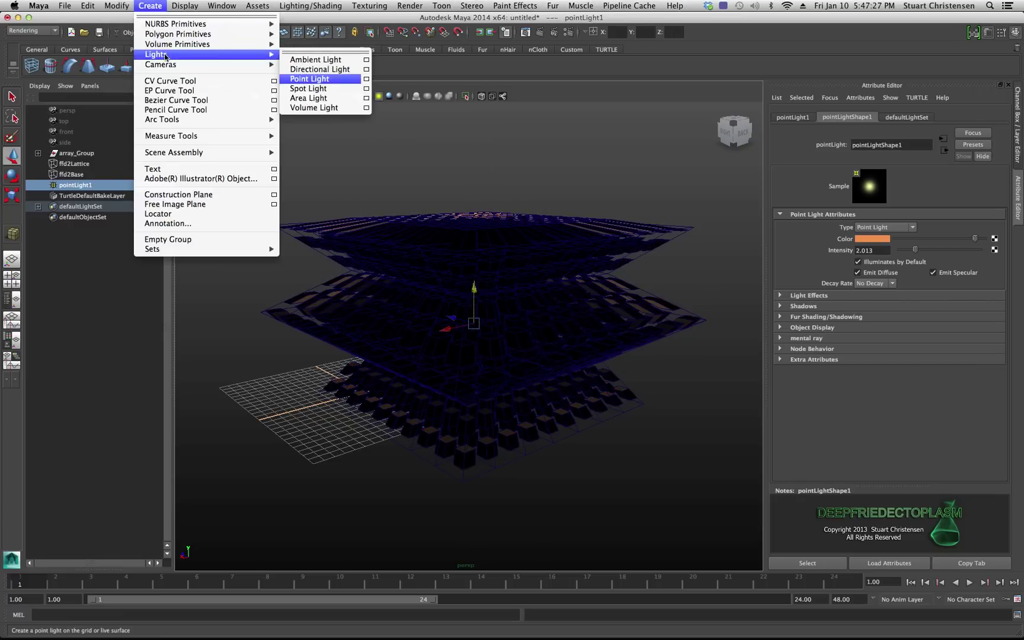
pyautogui.click(317, 69)
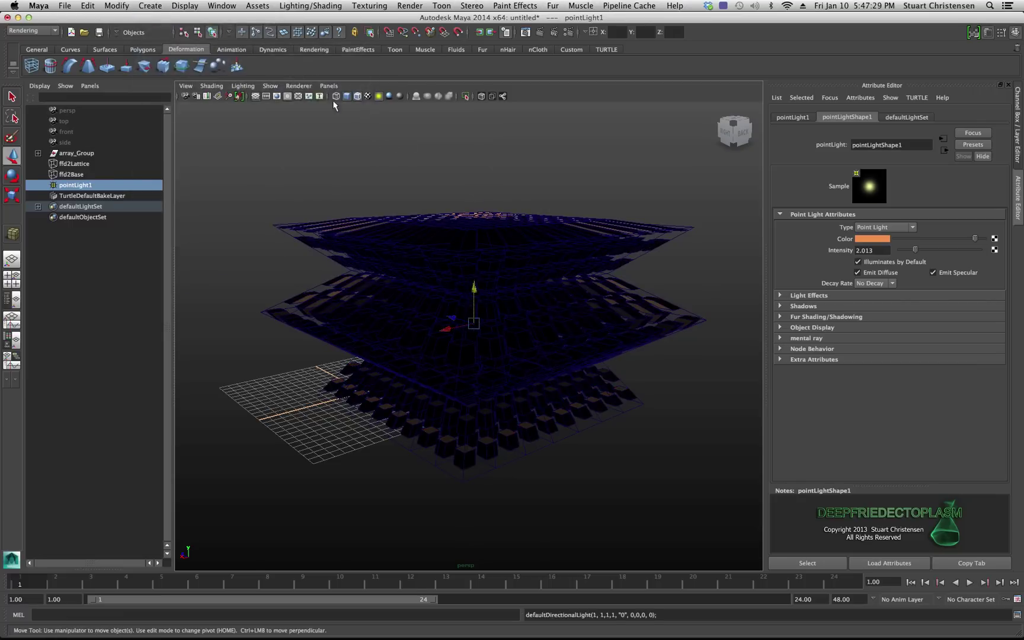
# Look through the directional light and aim it at the whole deformed array from a corner opposite the perspective view
pyautogui.click(327, 86)
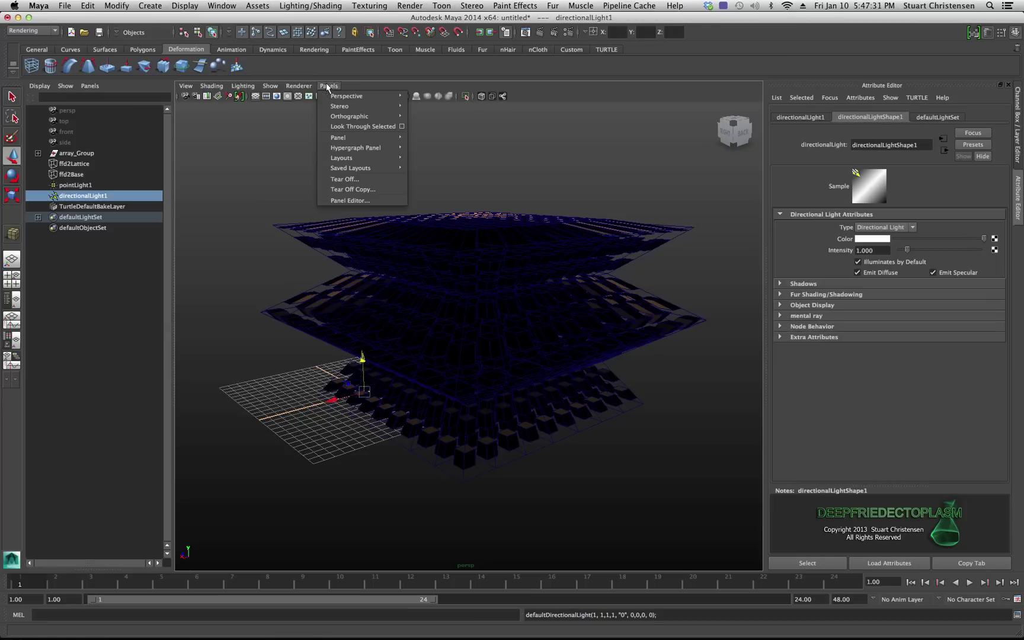
pyautogui.click(342, 127)
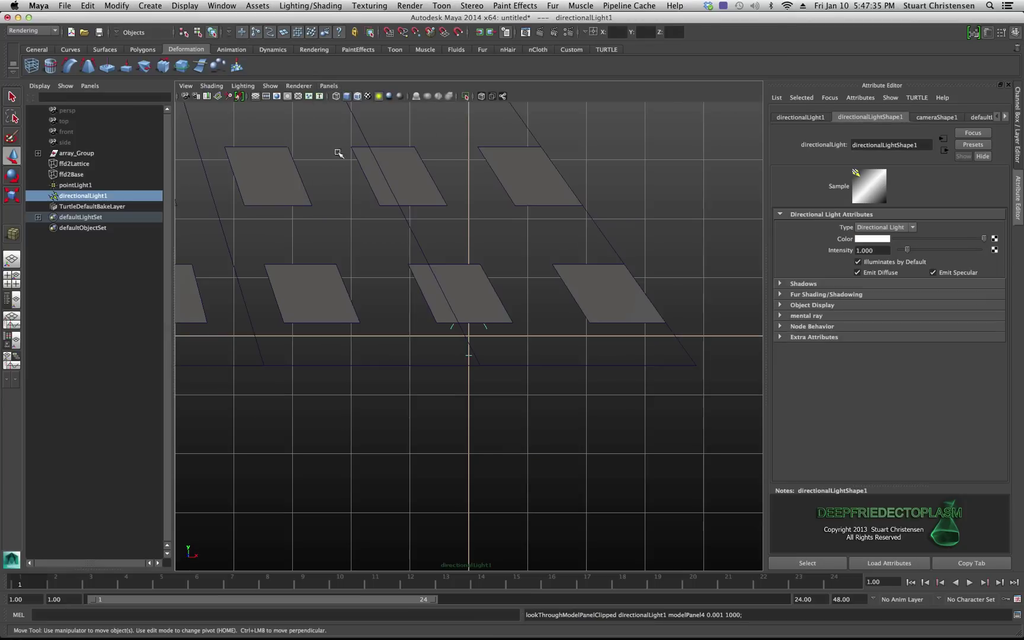
pyautogui.scroll(-8, 383, 180)
pyautogui.scroll(-2, 379, 190)
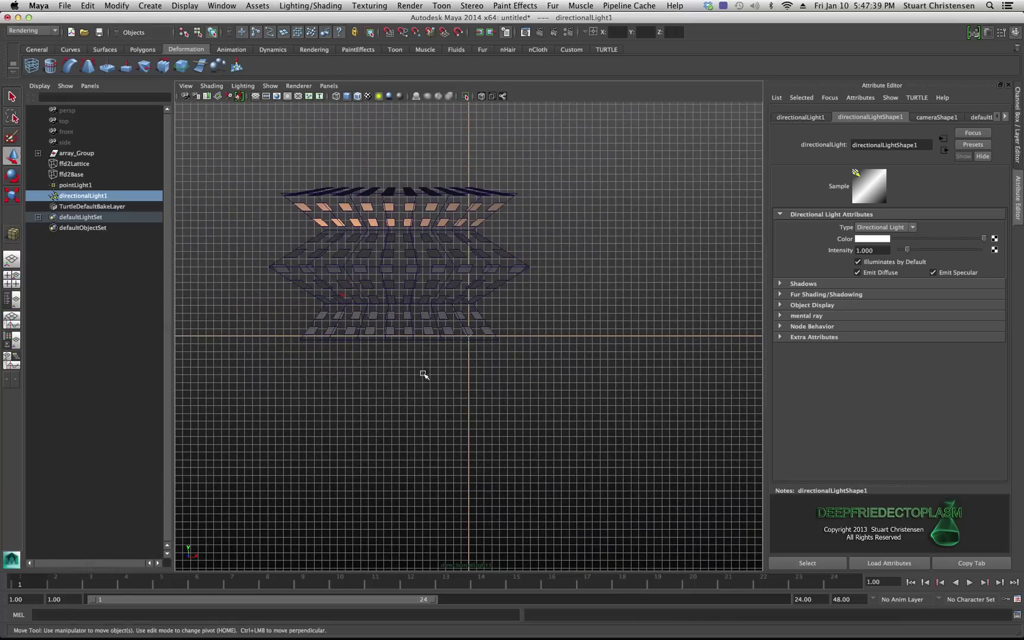
pyautogui.keyDown('alt'); pyautogui.moveTo(406, 327); pyautogui.dragTo(468, 326); pyautogui.keyUp('alt')
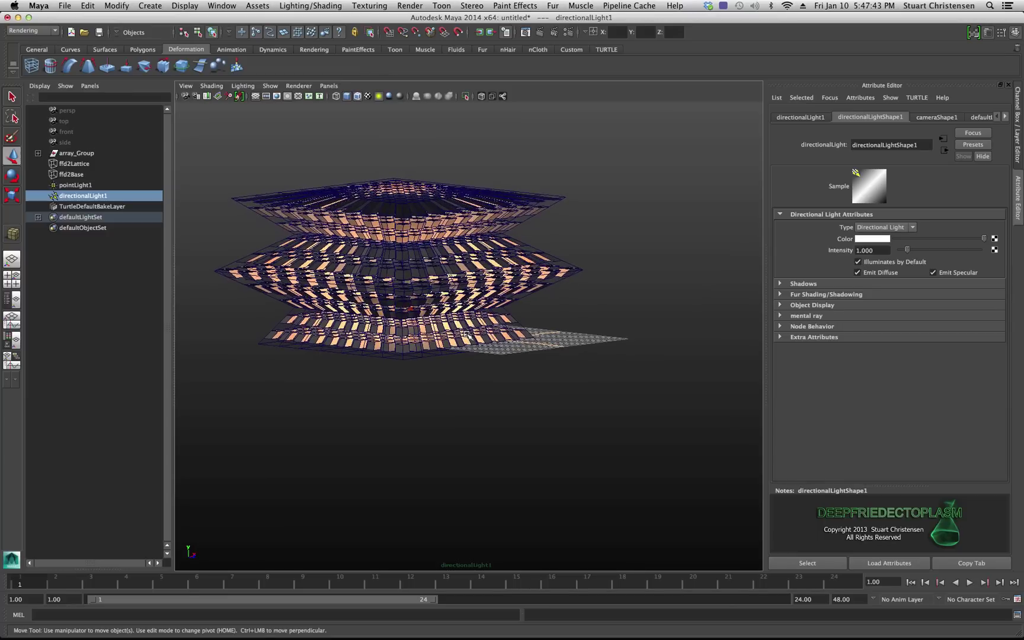
pyautogui.keyDown('alt'); pyautogui.moveTo(468, 326); pyautogui.dragTo(493, 376, button='middle'); pyautogui.keyUp('alt')
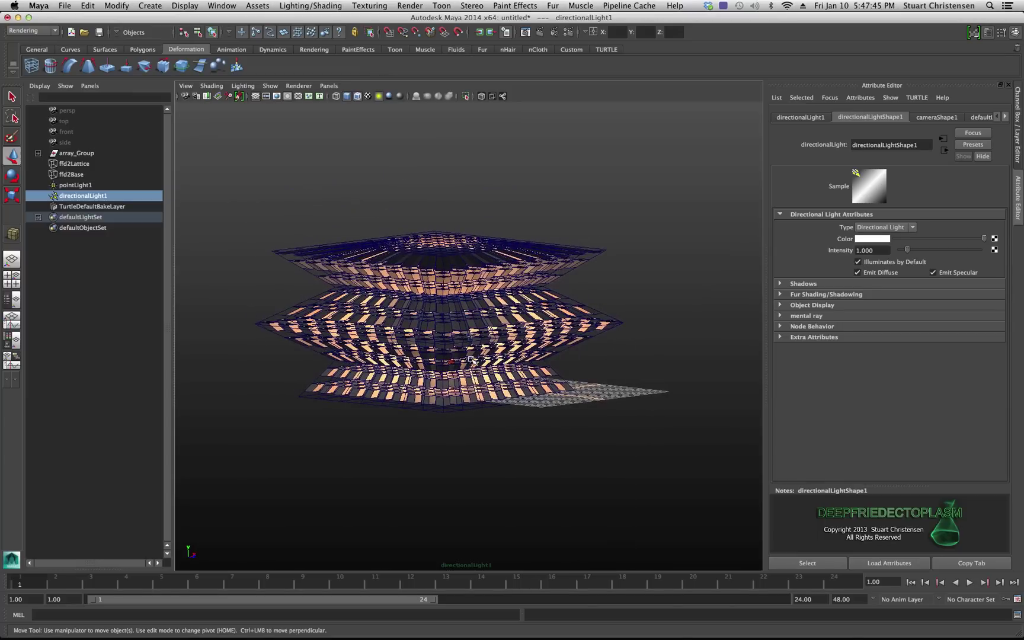
pyautogui.keyDown('alt'); pyautogui.moveTo(472, 360); pyautogui.dragTo(494, 402, button='right'); pyautogui.keyUp('alt')
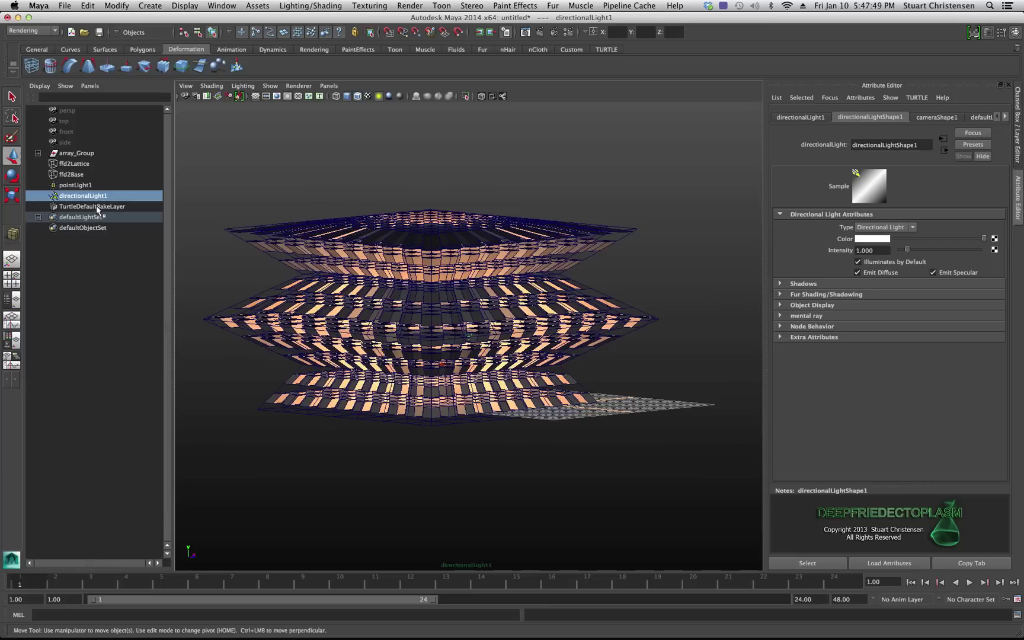
# Return to the perspective view and uniformly enlarge the directional light's icon to a scale of about 68 around the array
pyautogui.click(326, 86)
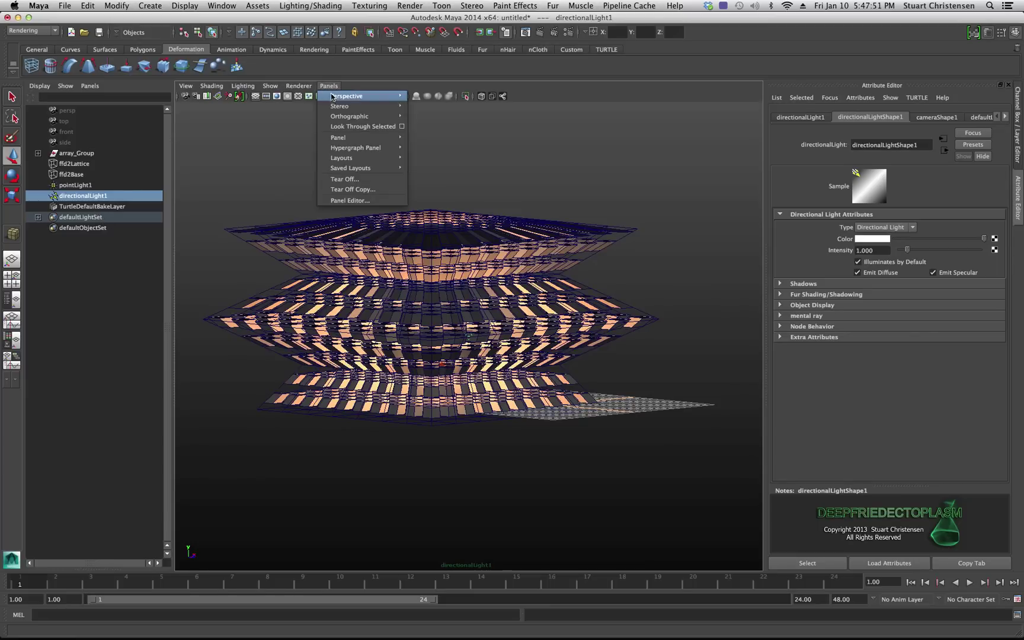
pyautogui.click(418, 98)
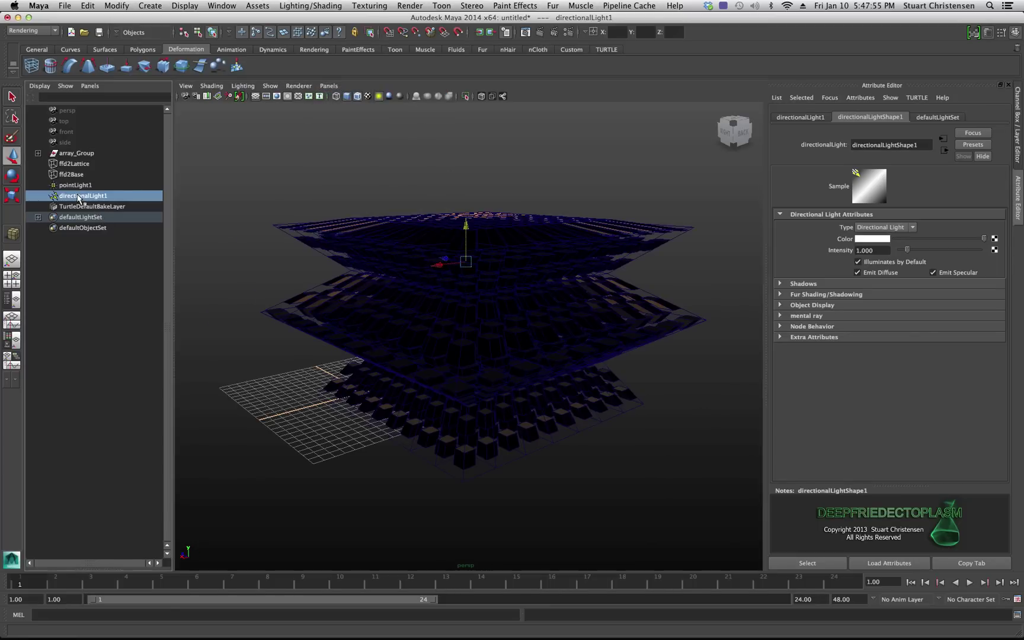
pyautogui.click(12, 196)
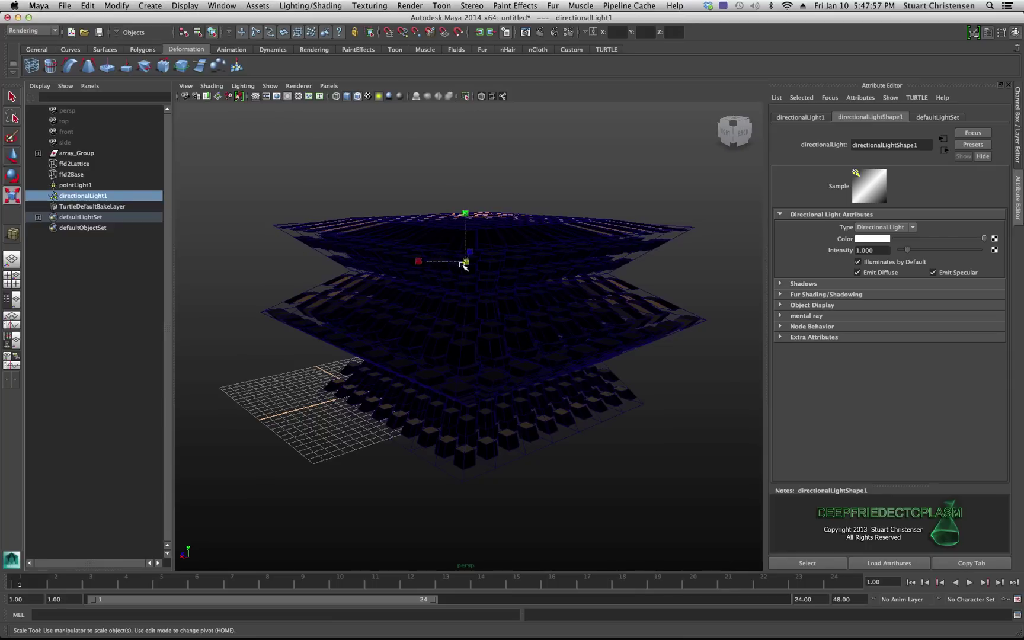
pyautogui.moveTo(466, 263); pyautogui.dragTo(515, 305)
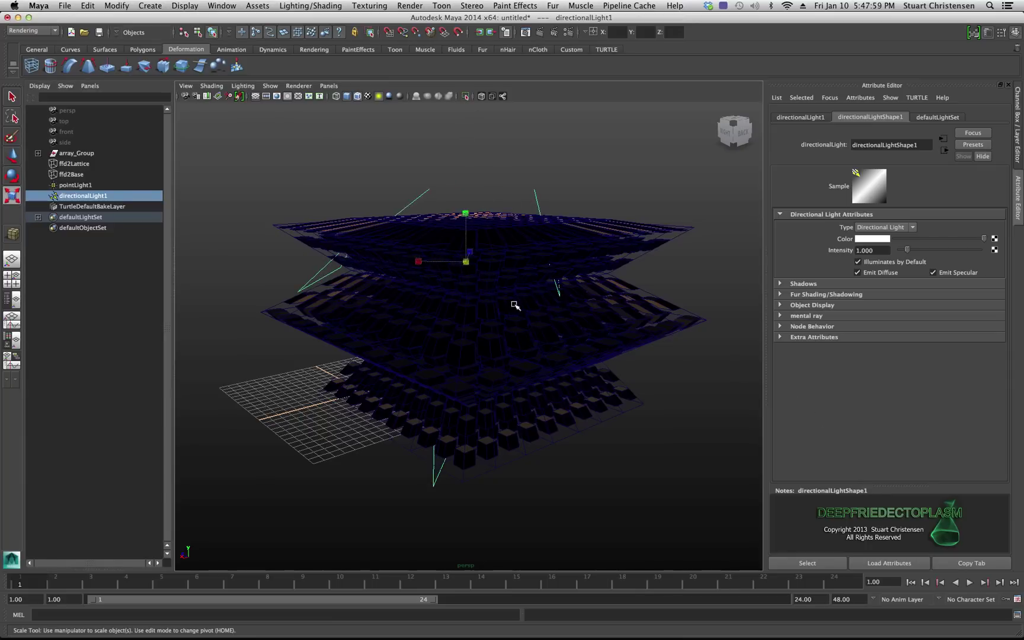
pyautogui.moveTo(465, 261); pyautogui.dragTo(549, 349)
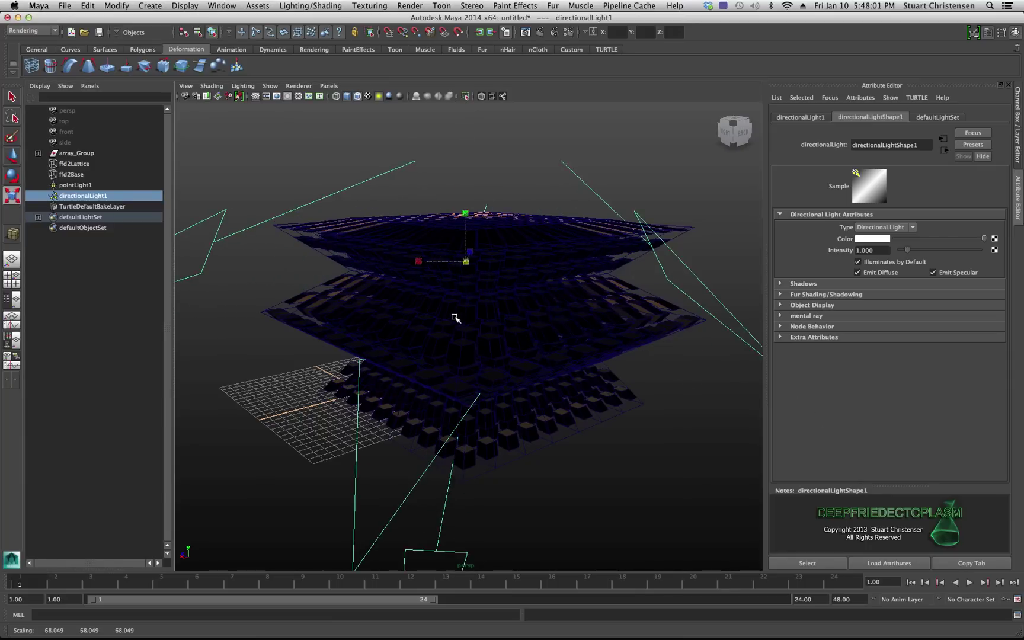
# Render a close-up of the directionally lit side of the array with mental ray, then move the render window off the viewport
pyautogui.scroll(-2, 441, 302)
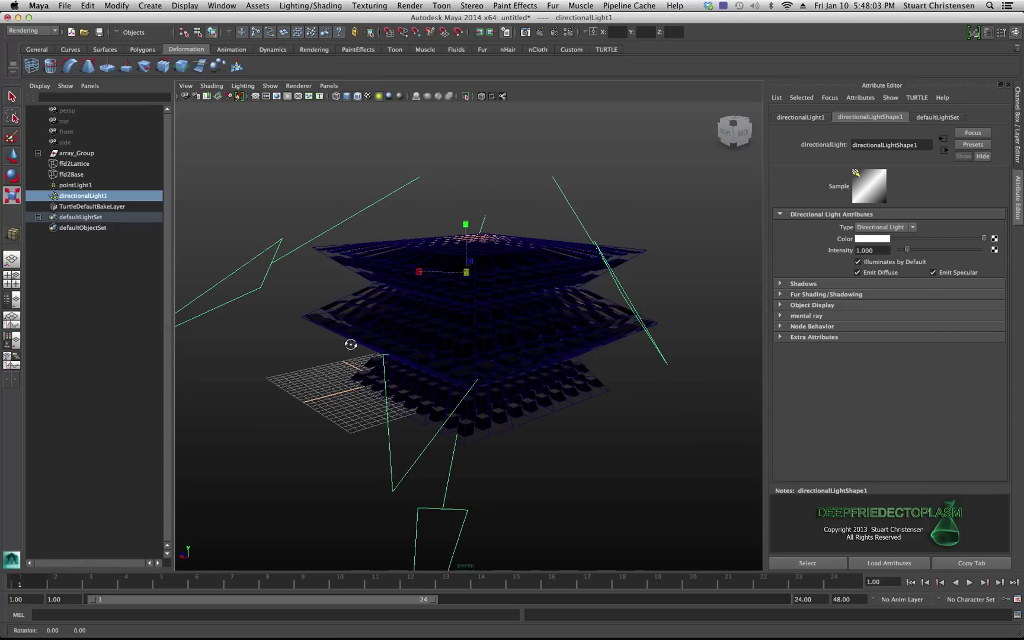
pyautogui.keyDown('alt'); pyautogui.moveTo(350, 342); pyautogui.dragTo(591, 330); pyautogui.keyUp('alt')
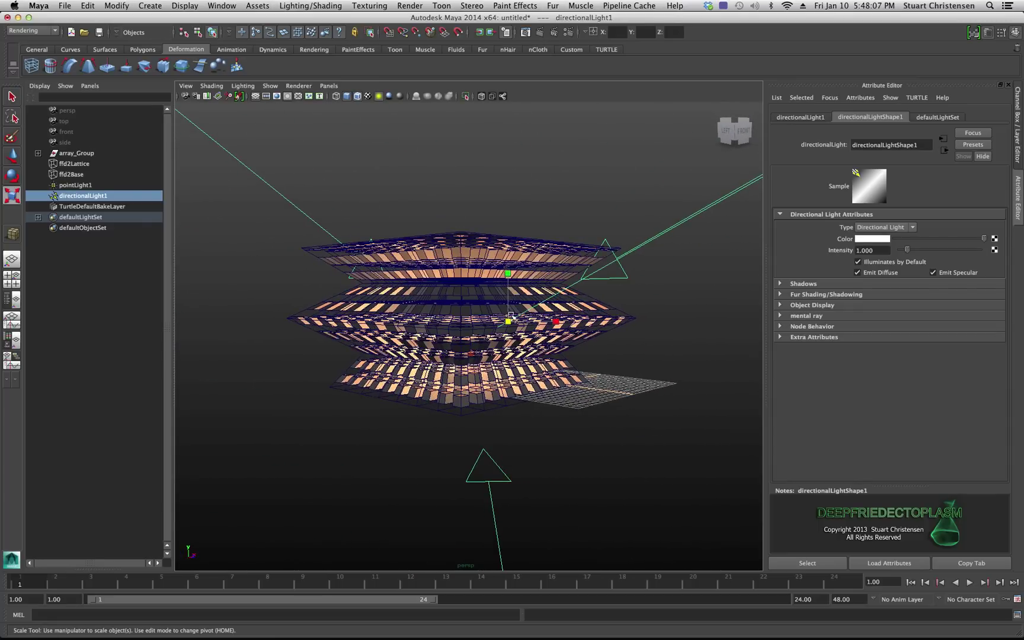
pyautogui.scroll(5, 509, 300)
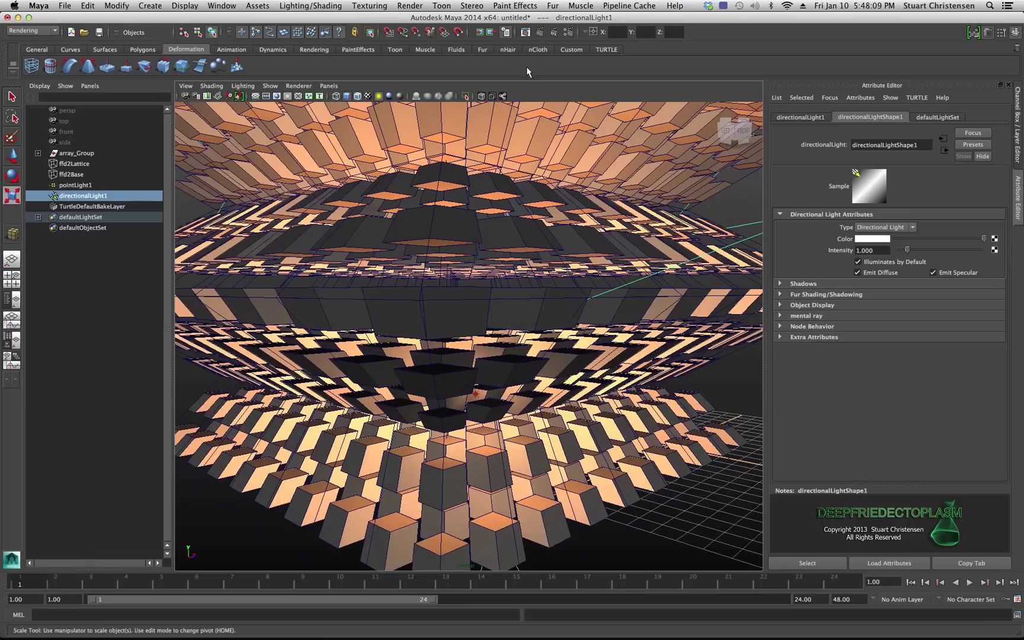
pyautogui.click(541, 33)
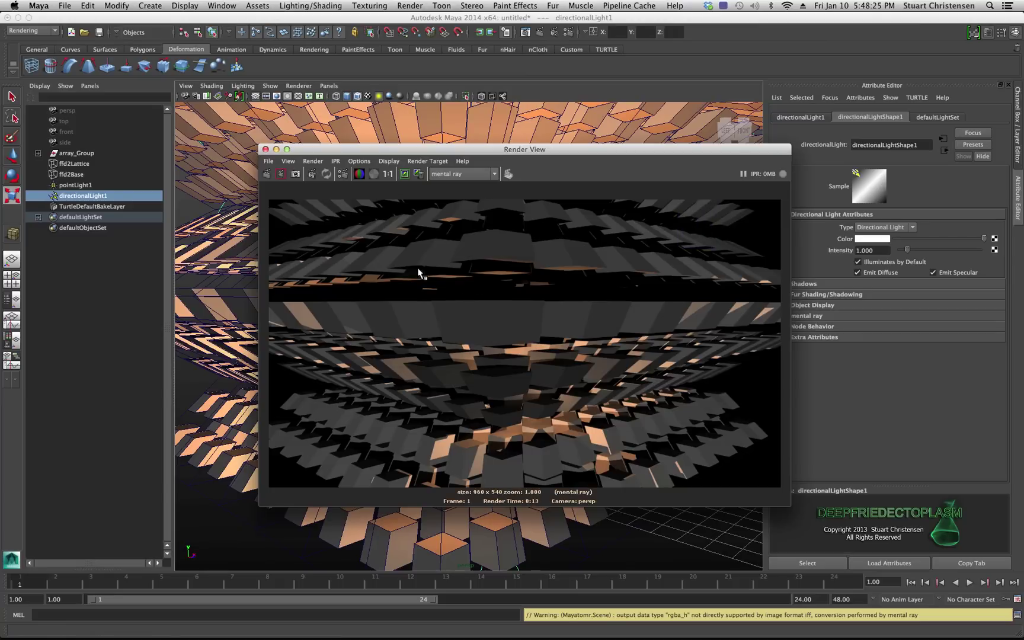
pyautogui.press('r')
pyautogui.moveTo(370, 152); pyautogui.dragTo(1023, 109)
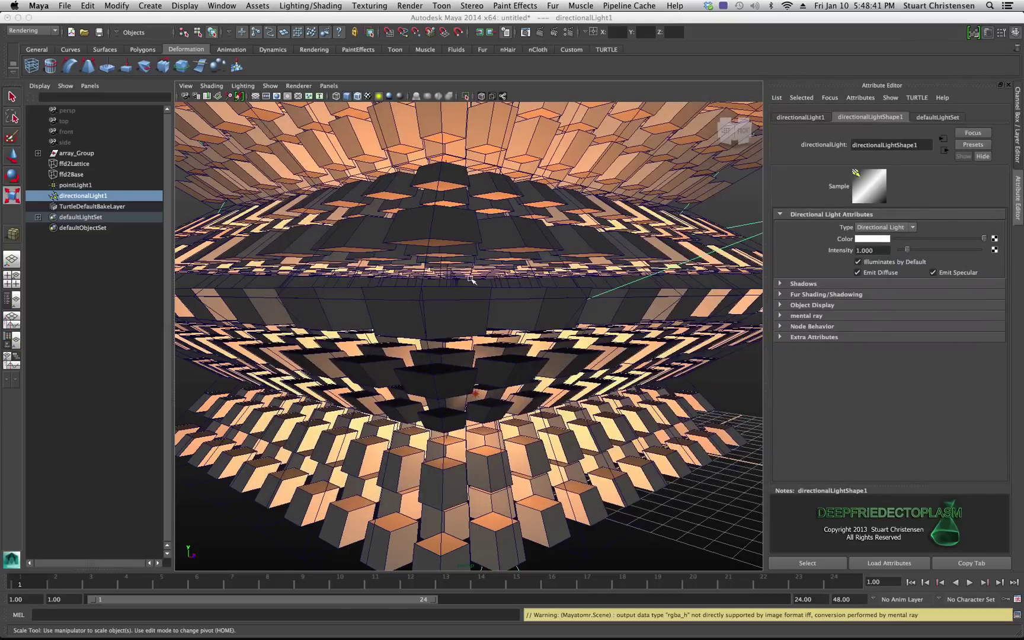